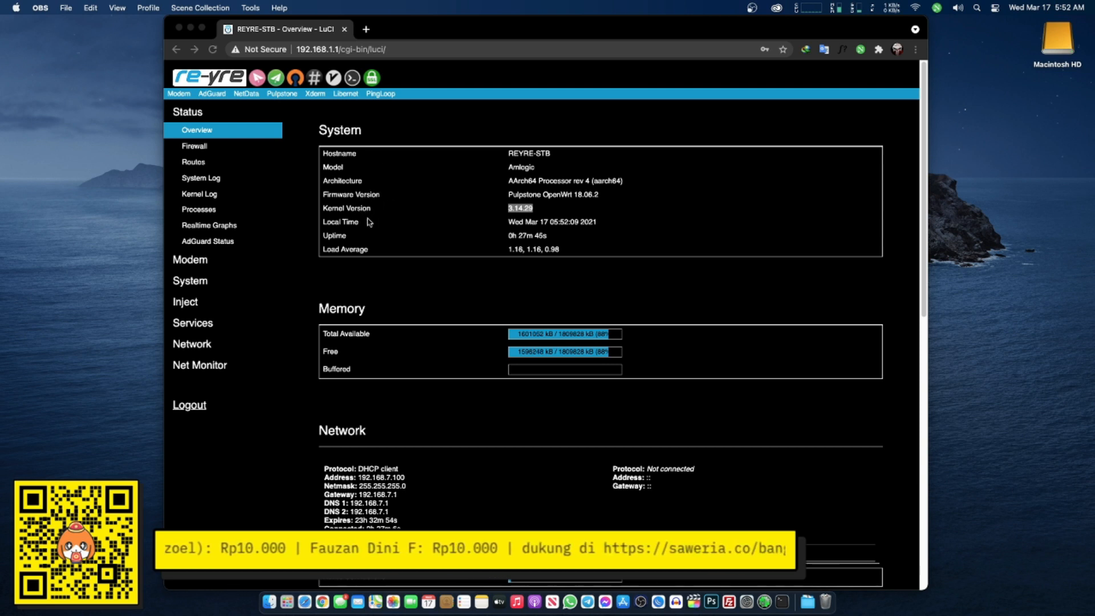
left_click(518, 200)
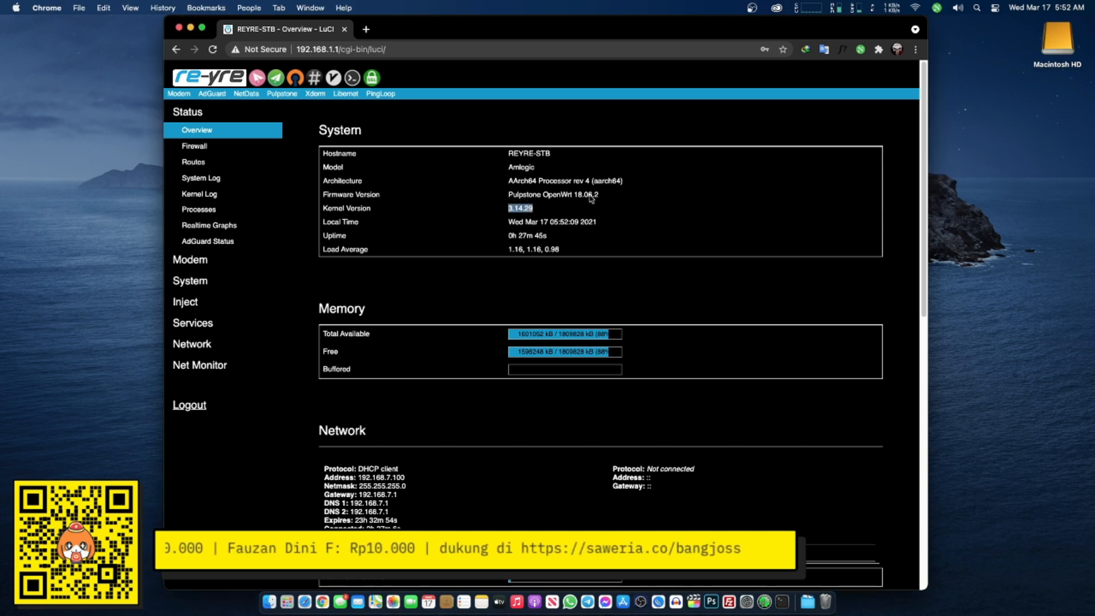
left_click_drag(572, 195, 608, 195)
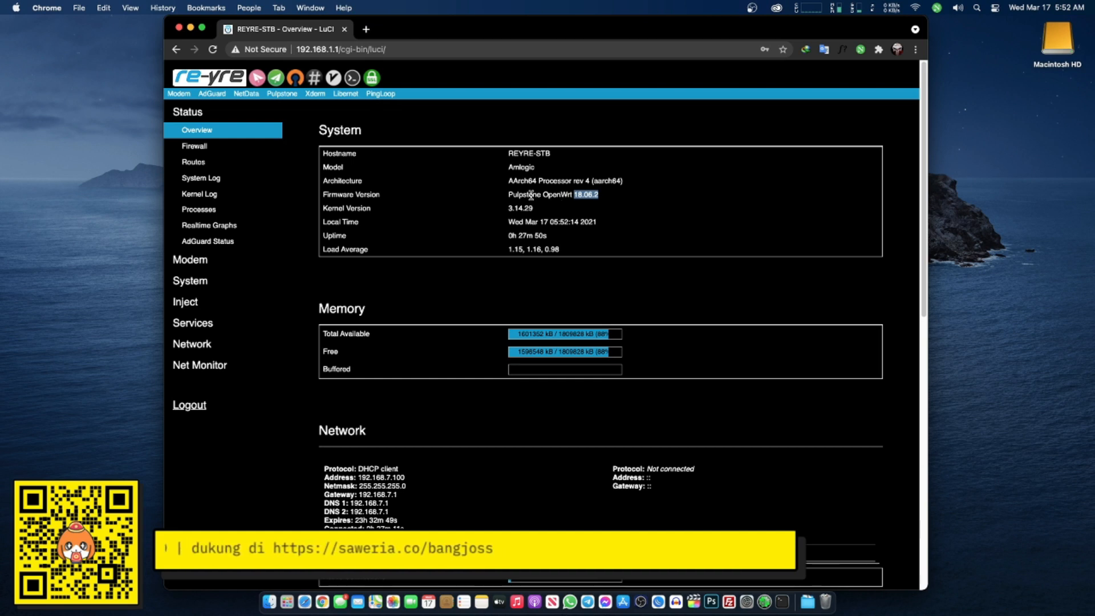
mouse_move(512, 195)
left_mouse_down()
mouse_move(623, 200)
mouse_move(516, 193)
left_mouse_up()
left_click(610, 209)
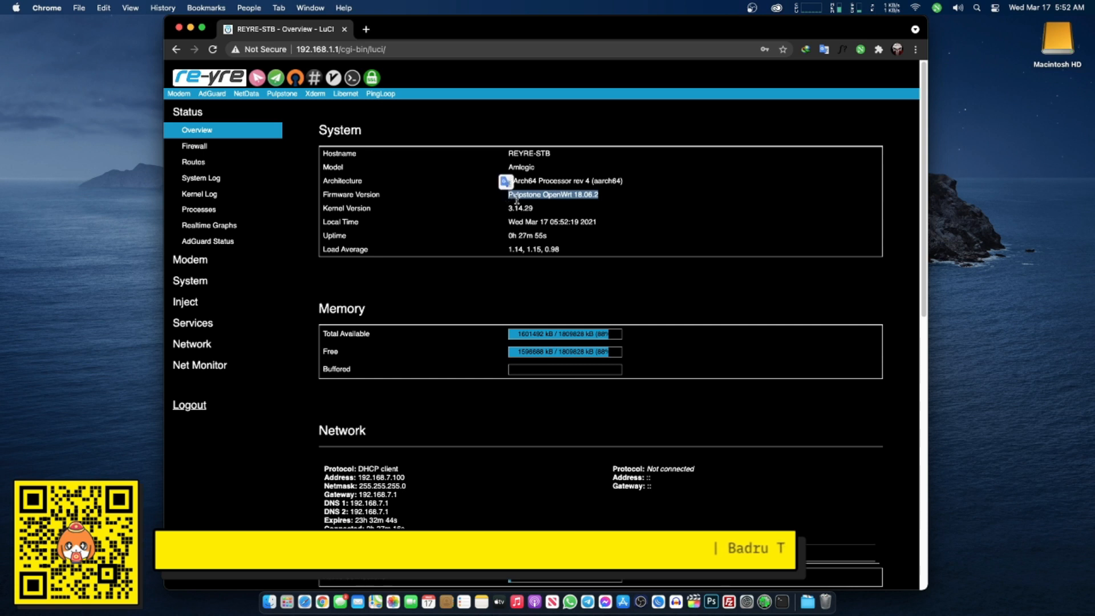
left_click(572, 202)
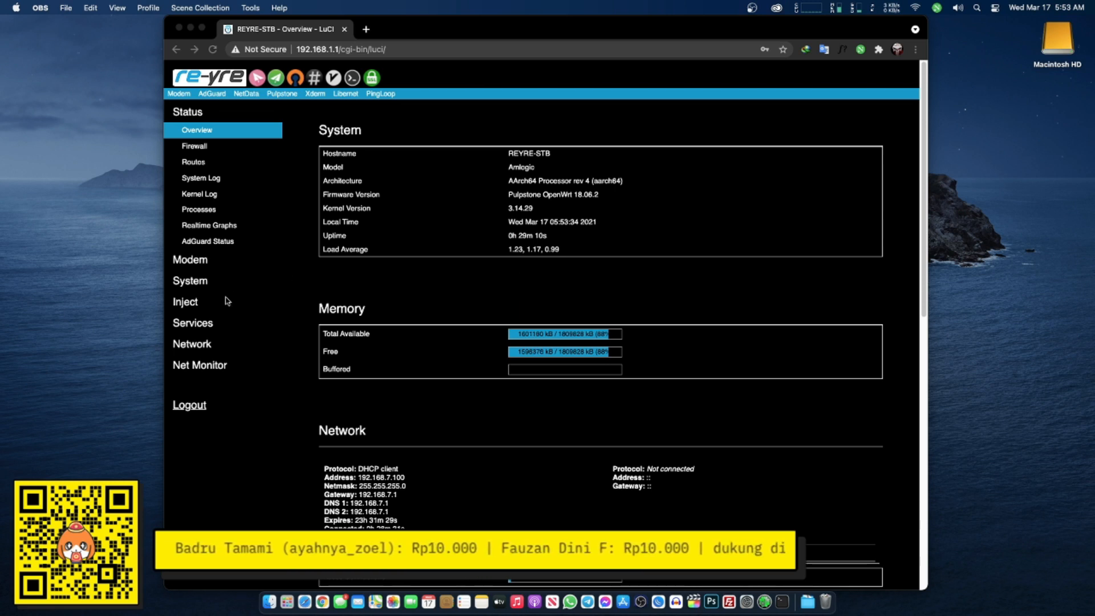
- Expand the Inject menu to reveal Xderm-GUI, Libernet-GUI and ShadowSocks
left_click(191, 304)
left_click(245, 313)
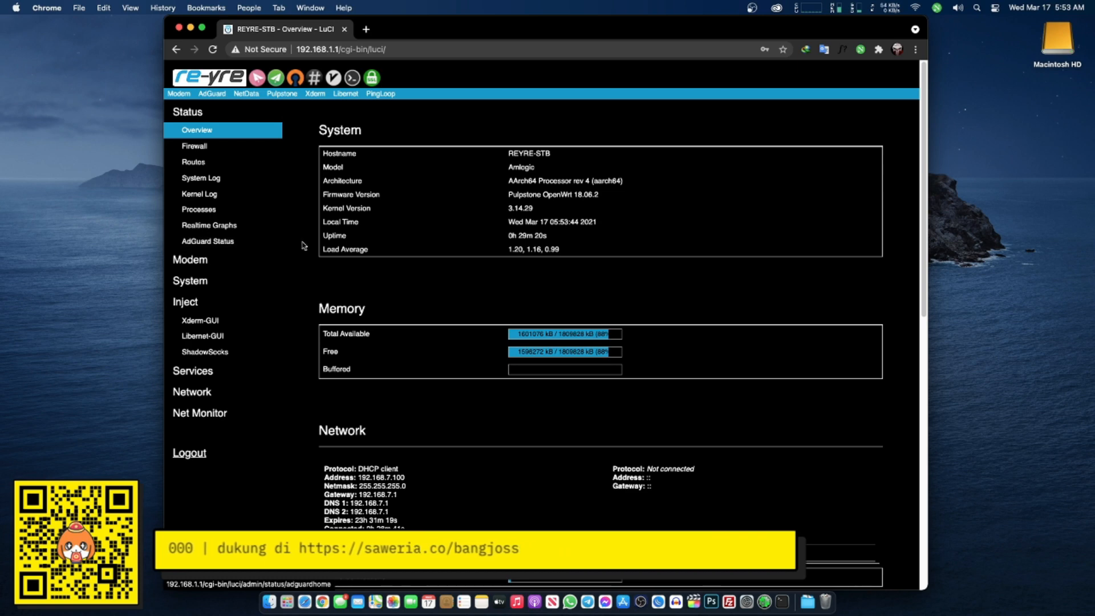
scroll(308, 279, "down", 1)
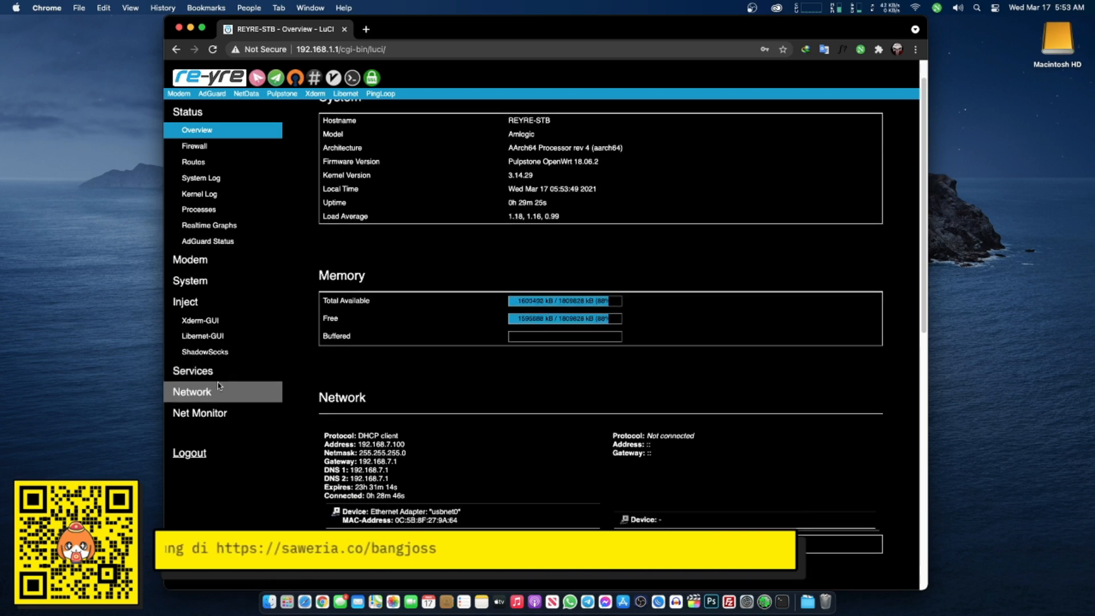
scroll(359, 283, "down", 2)
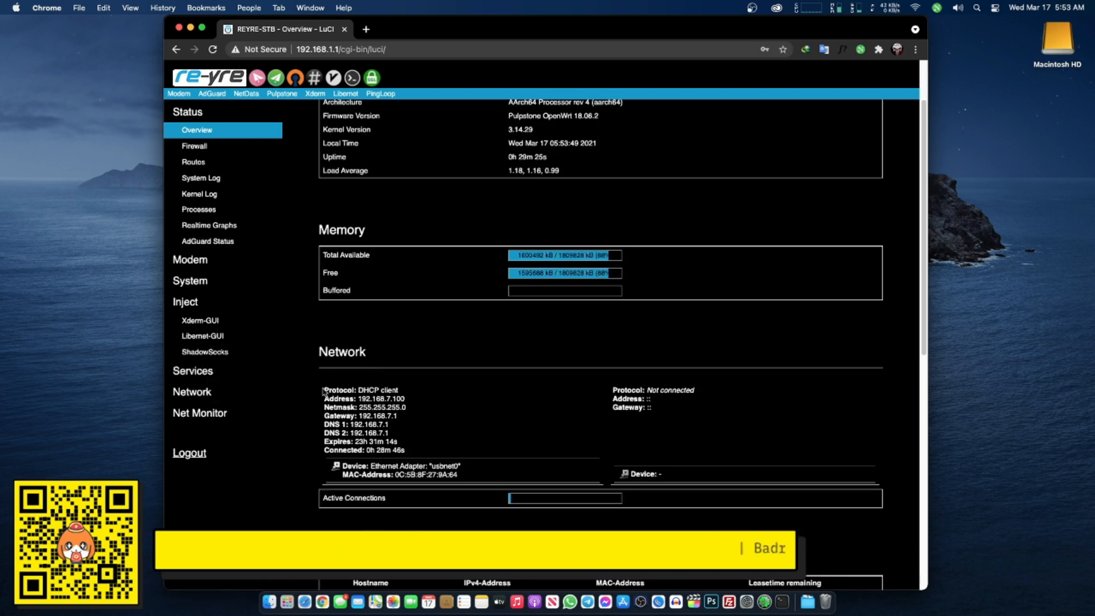
- Review the Network protocol and address details, then open a blank new browser tab
left_click_drag(325, 388, 432, 452)
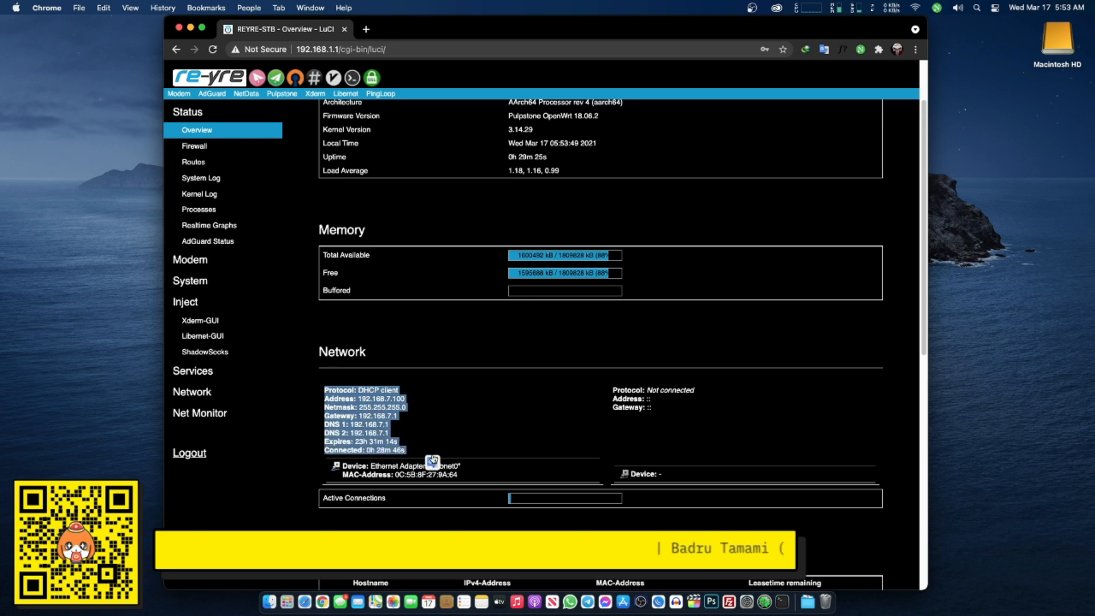
left_click(421, 427)
left_click(366, 29)
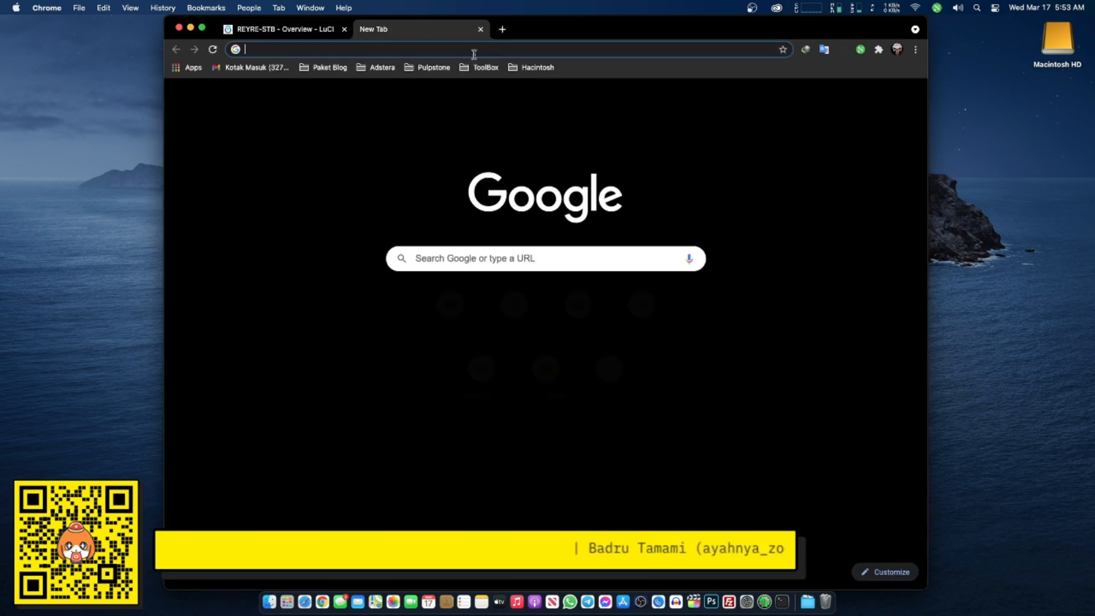
- Load the HiLink modem page at 192.168.7.1 showing Tsel-PakaiMasker on DC-HSPA+, then return to LuCI
left_click(440, 69)
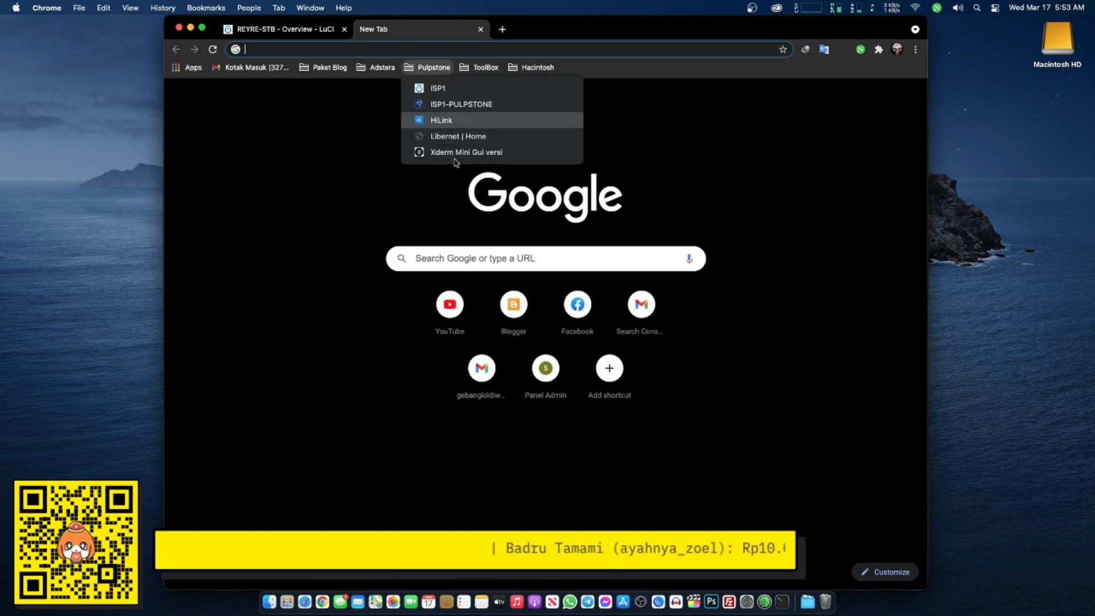
left_click(439, 115)
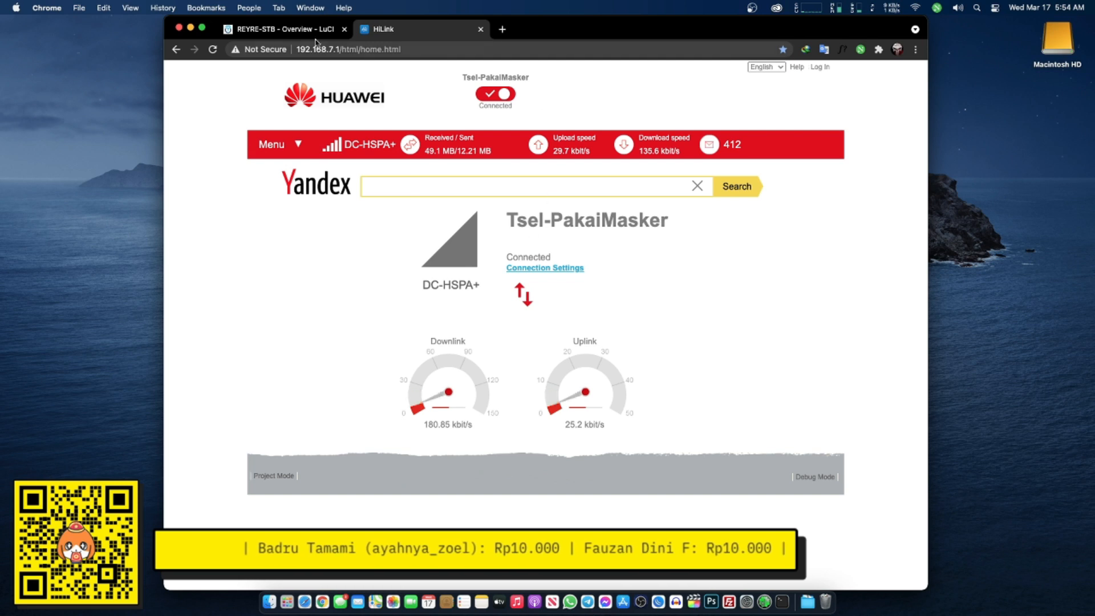
left_click(282, 29)
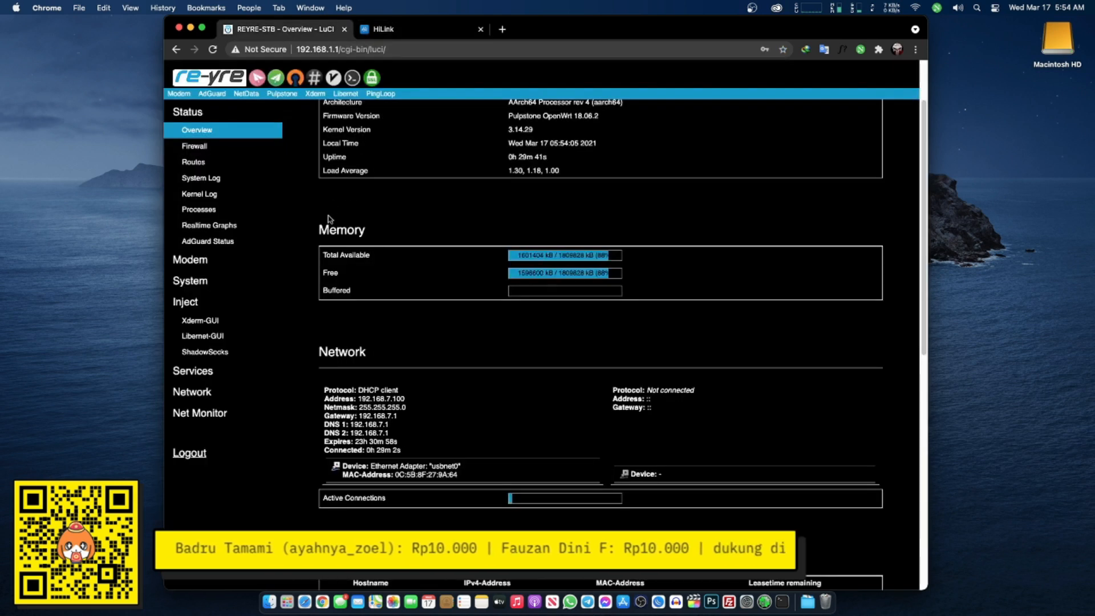
left_click(231, 390)
left_click(231, 376)
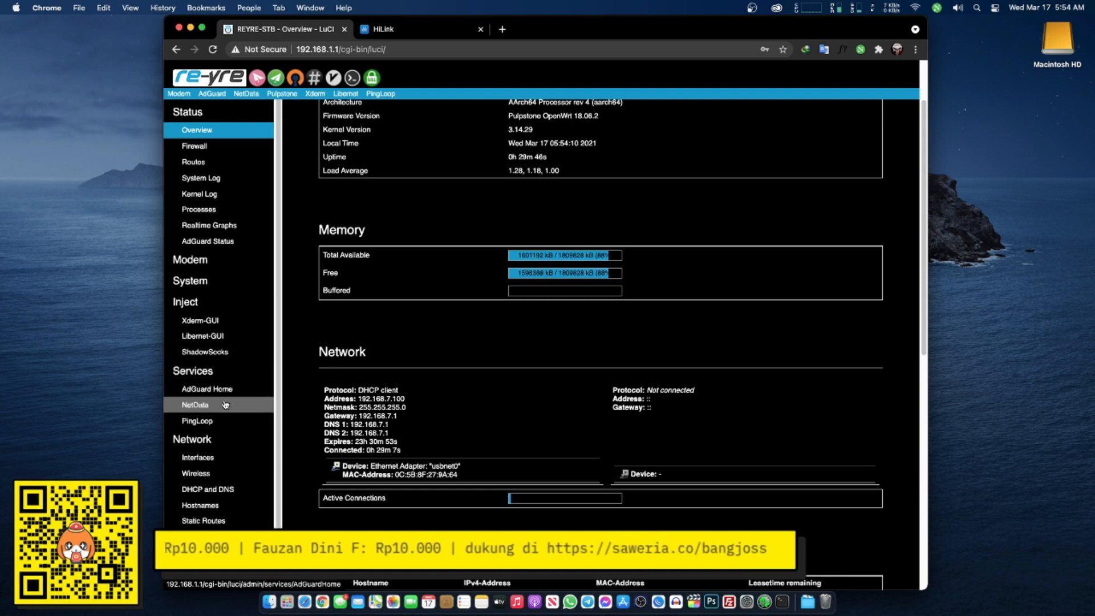
scroll(215, 513, "down", 1)
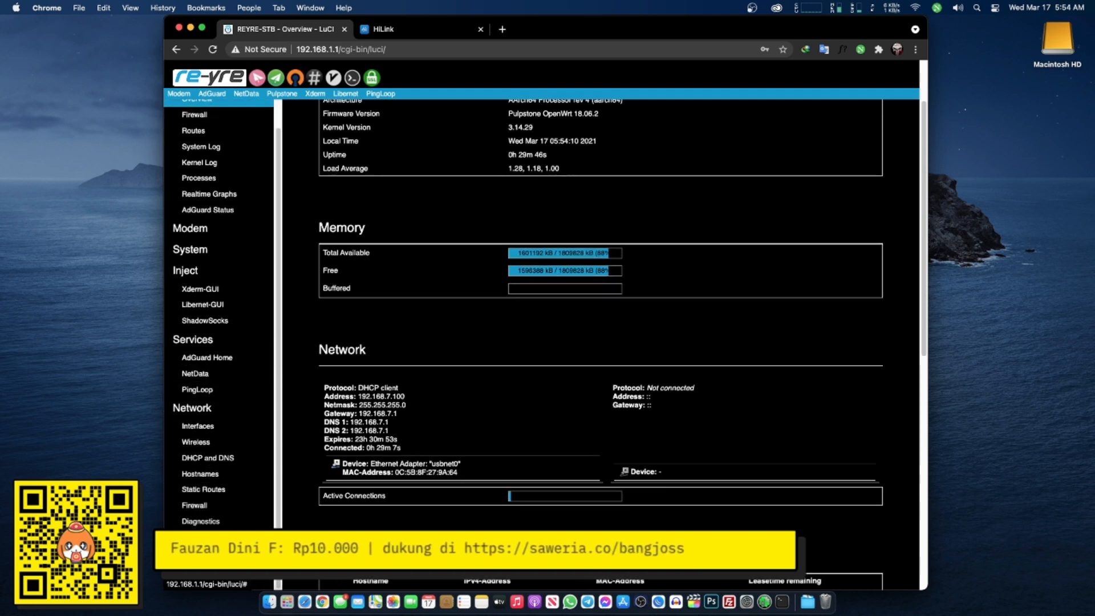
scroll(228, 502, "down", 2)
scroll(229, 478, "up", 5)
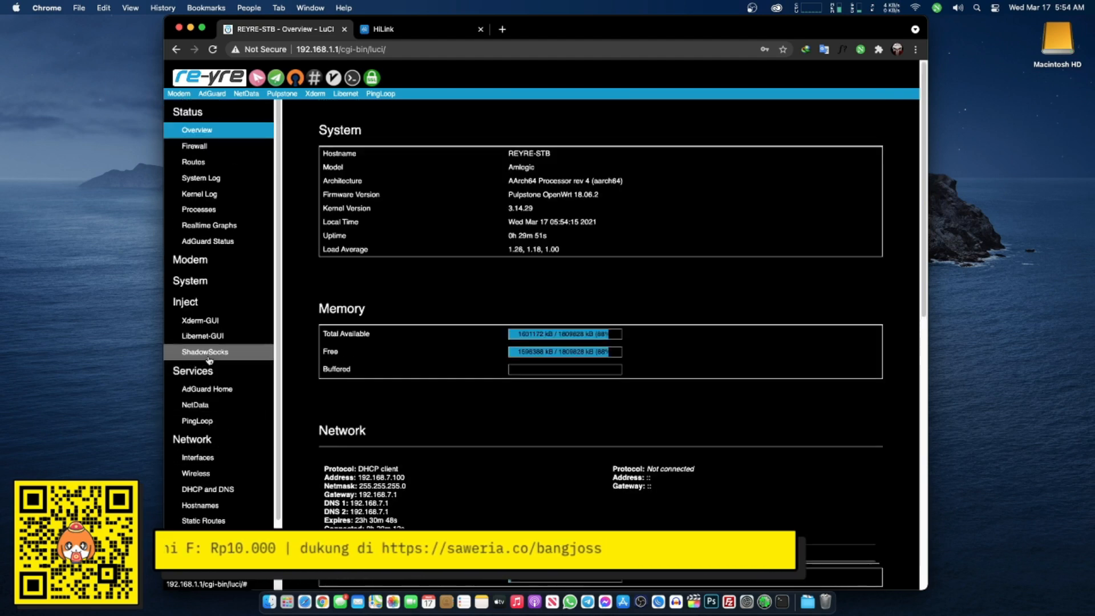
left_click(219, 268)
left_click(217, 278)
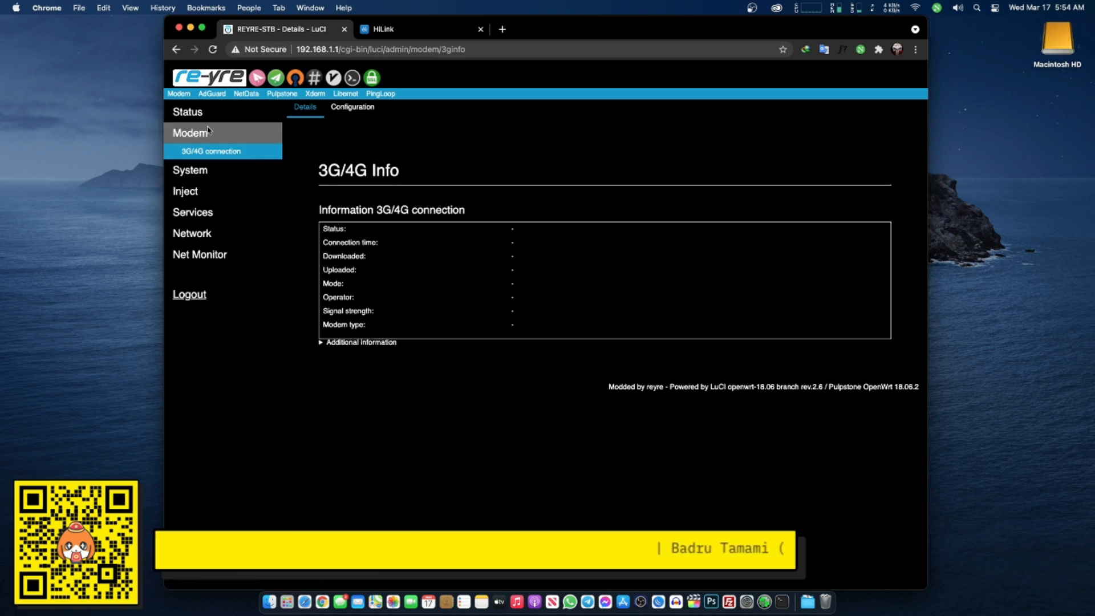
left_click(403, 32)
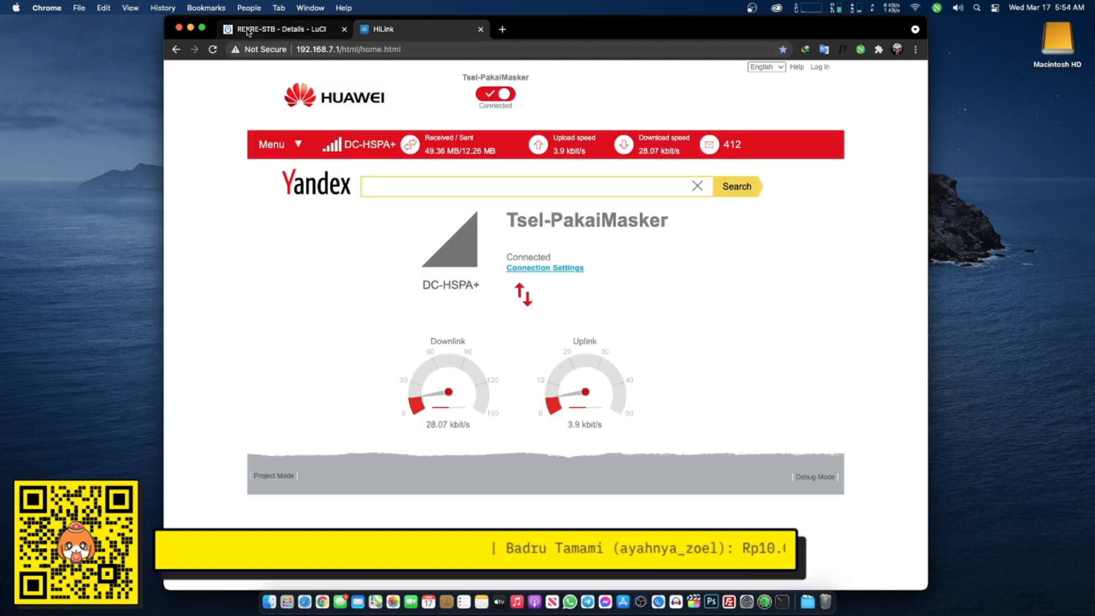
left_click(313, 33)
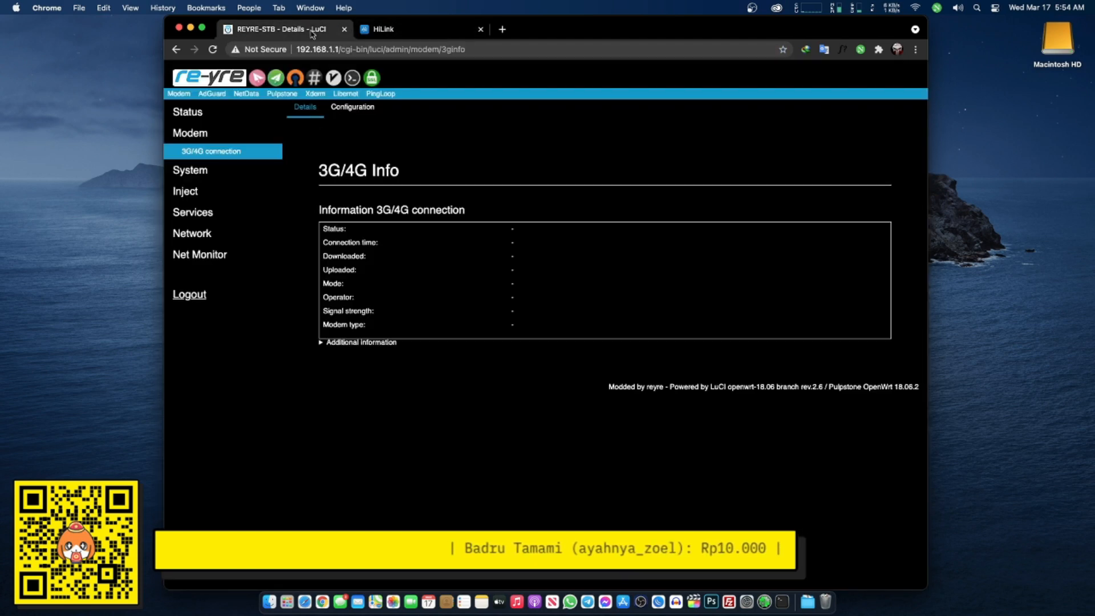
left_click(188, 112)
left_click(197, 130)
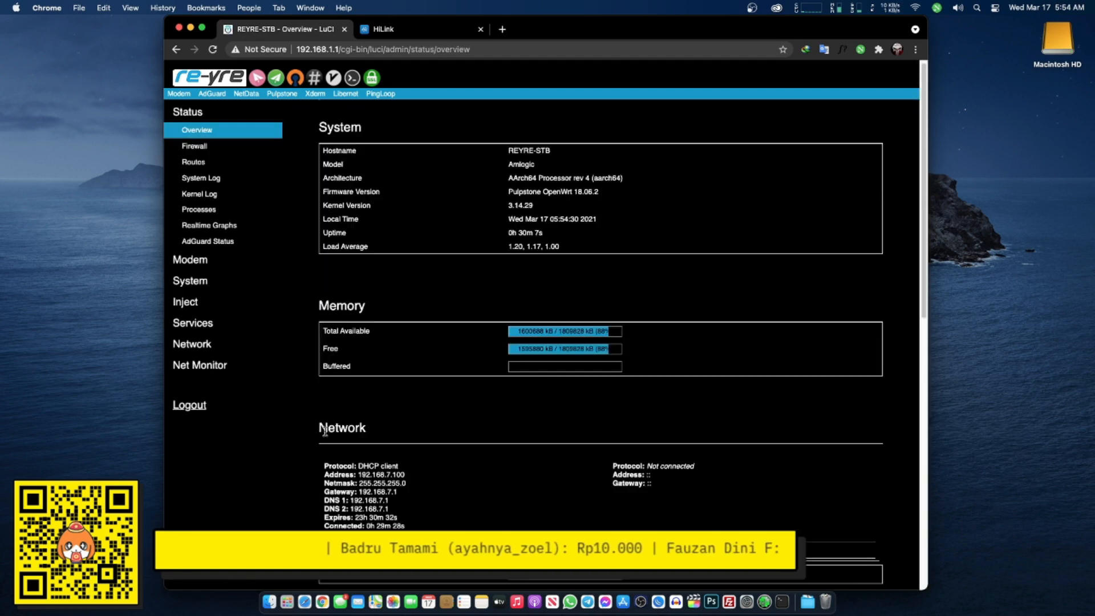
scroll(323, 399, "down", 3)
left_click_drag(335, 318, 424, 360)
key("super+[")
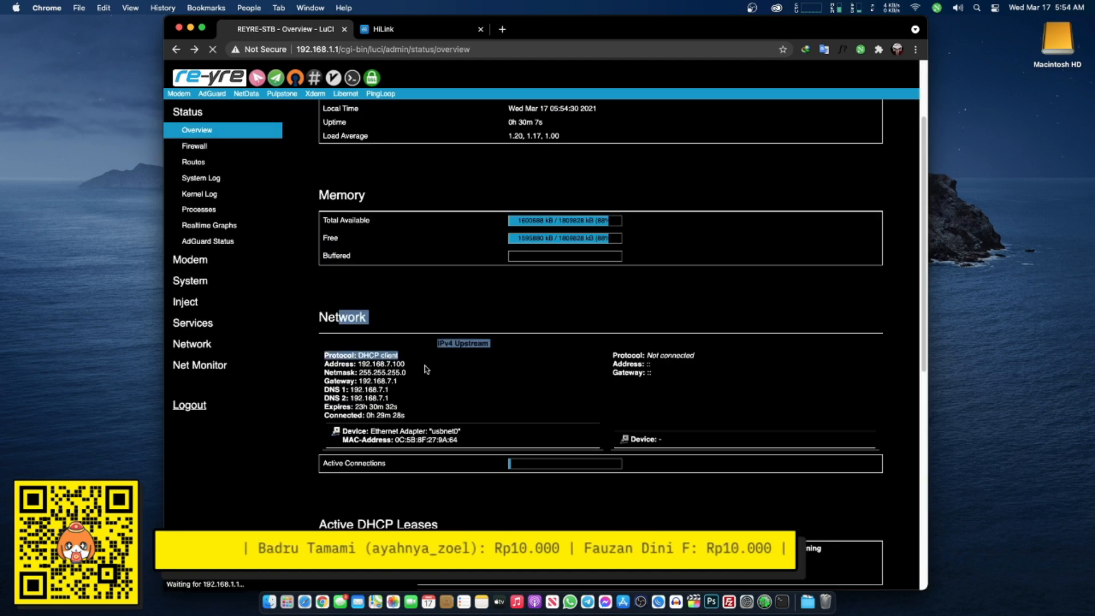
left_click(188, 112)
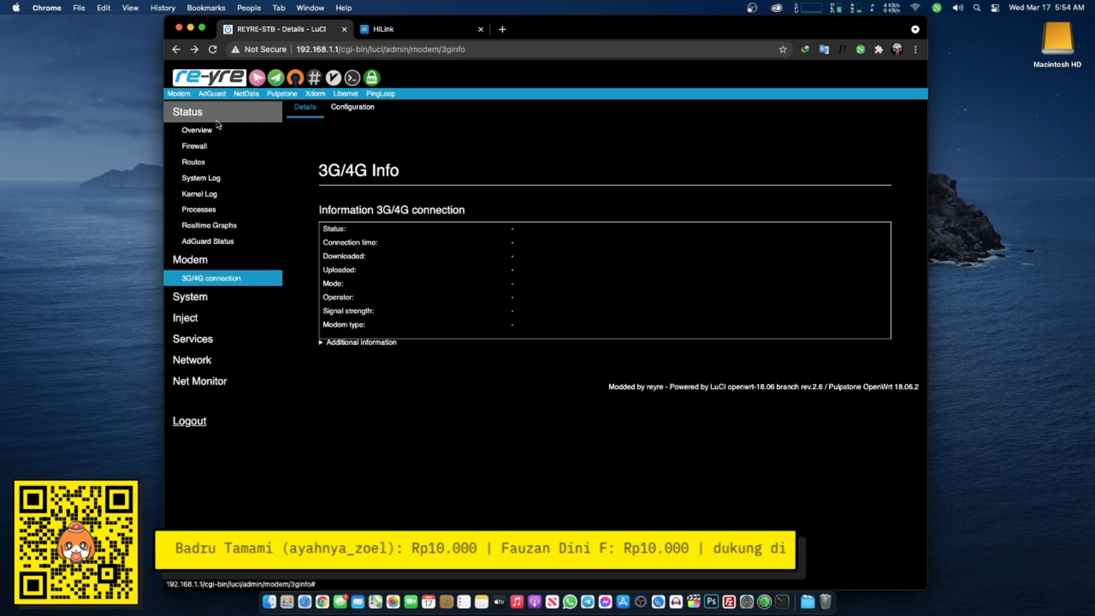
left_click(197, 130)
scroll(352, 327, "down", 1)
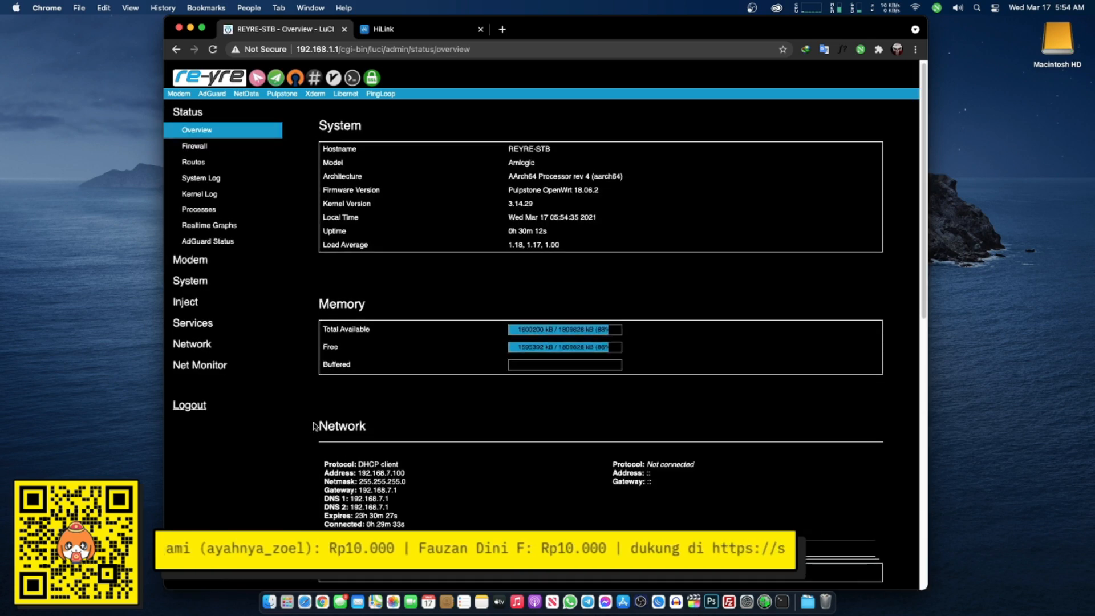
left_click_drag(317, 426, 438, 516)
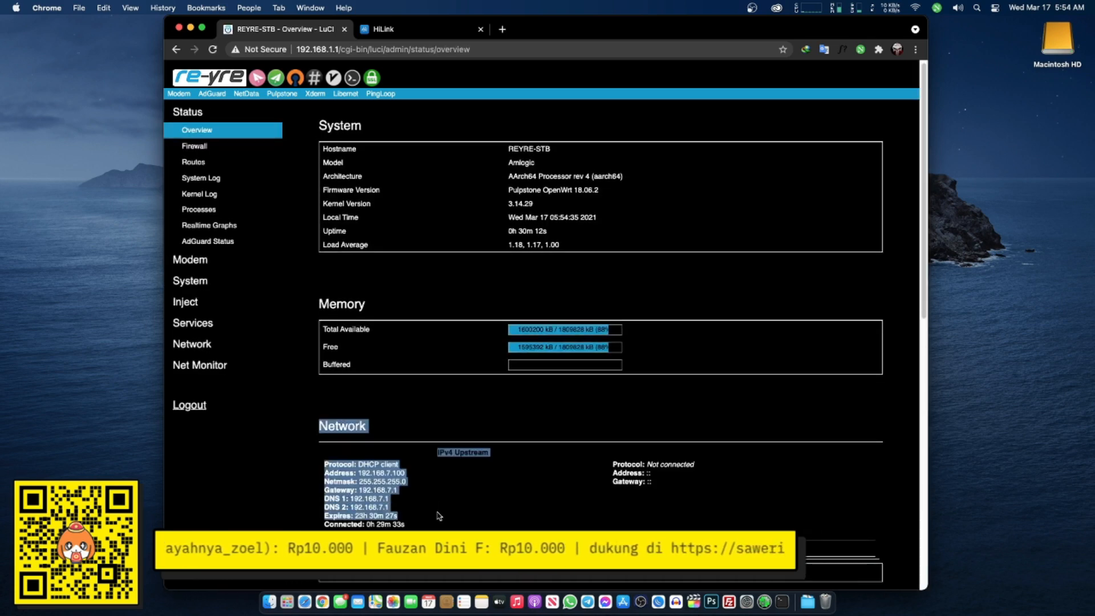
left_click(477, 124)
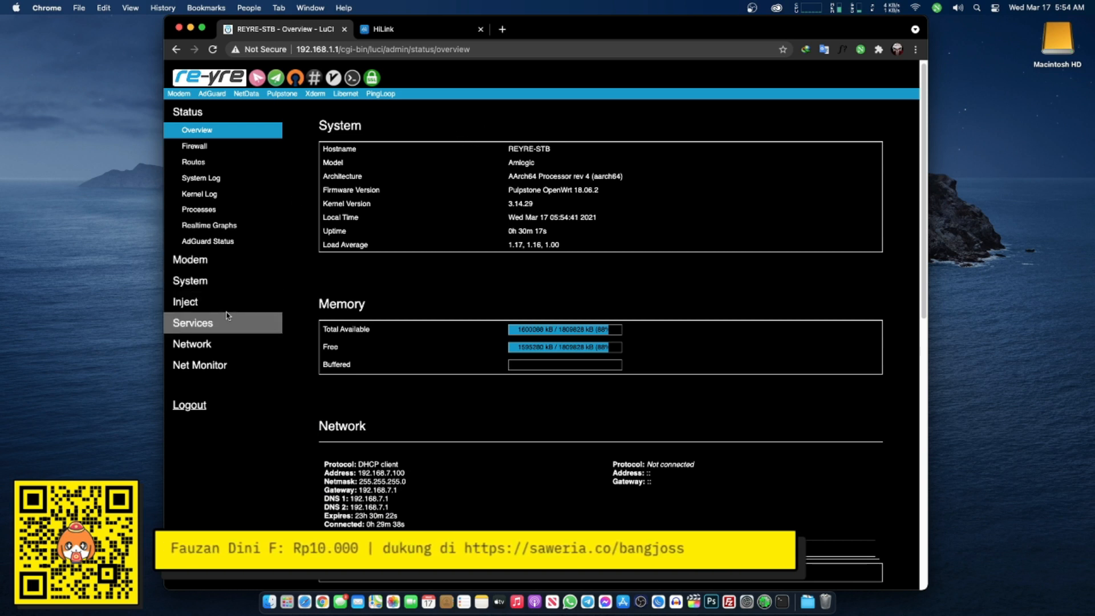
left_click(208, 306)
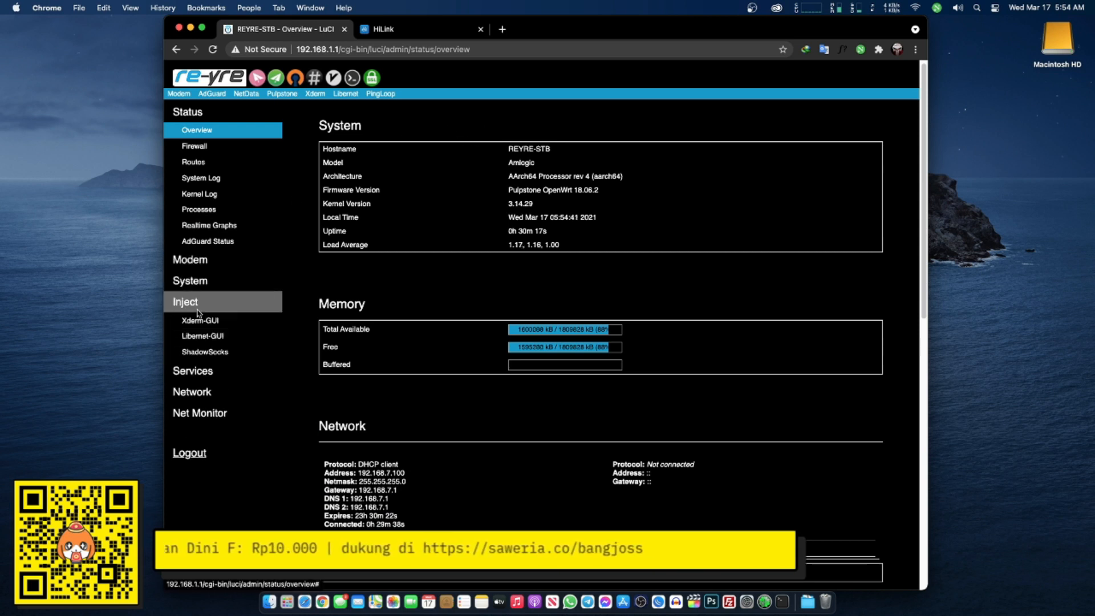
- Open Libernet Home at 192.168.1.1/libernet/index.php in a new tab, showing WAN IP 114.122.106.181
left_click(220, 341)
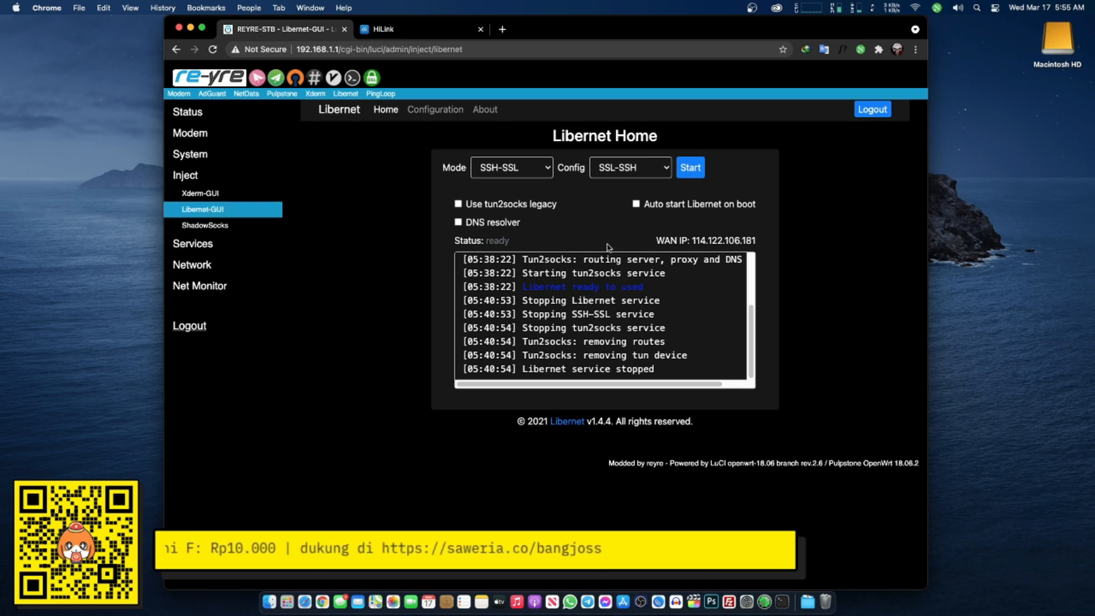
left_click(501, 29)
left_click(427, 69)
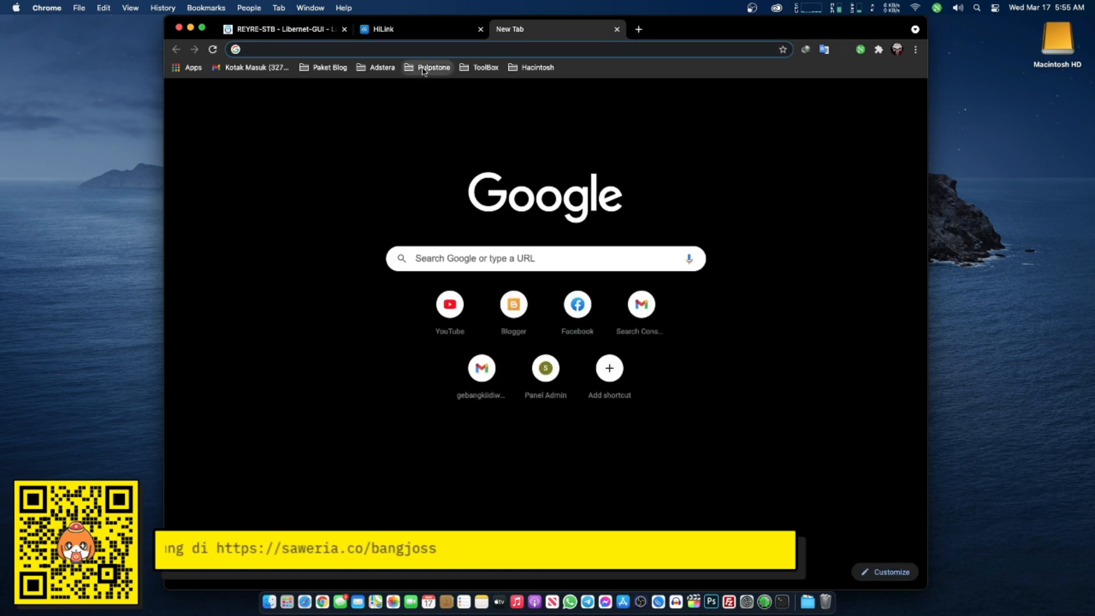
left_click(472, 137)
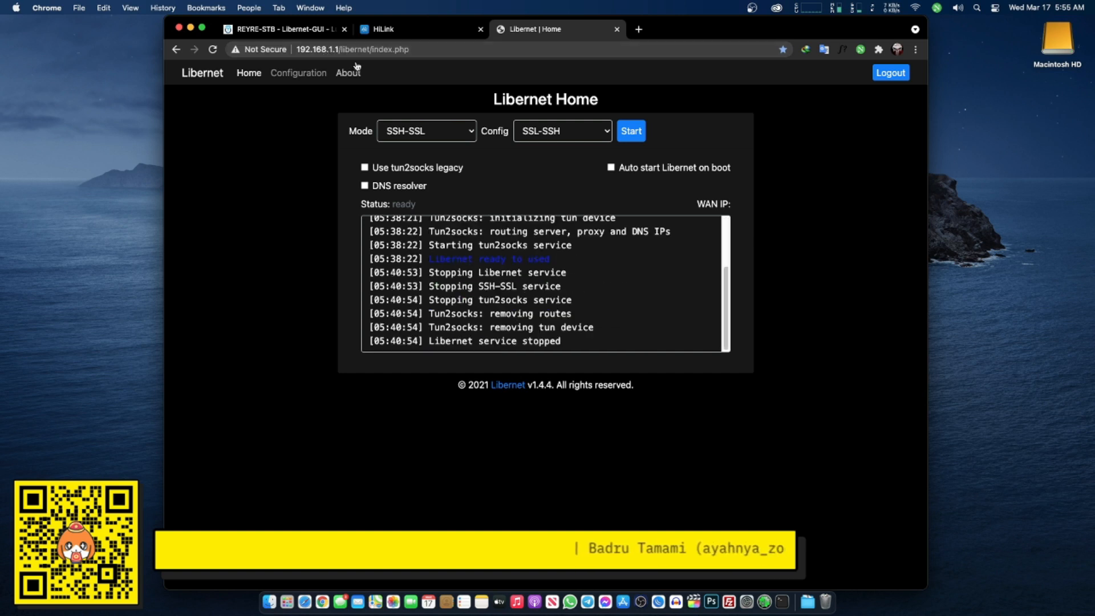
left_click_drag(341, 49, 490, 48)
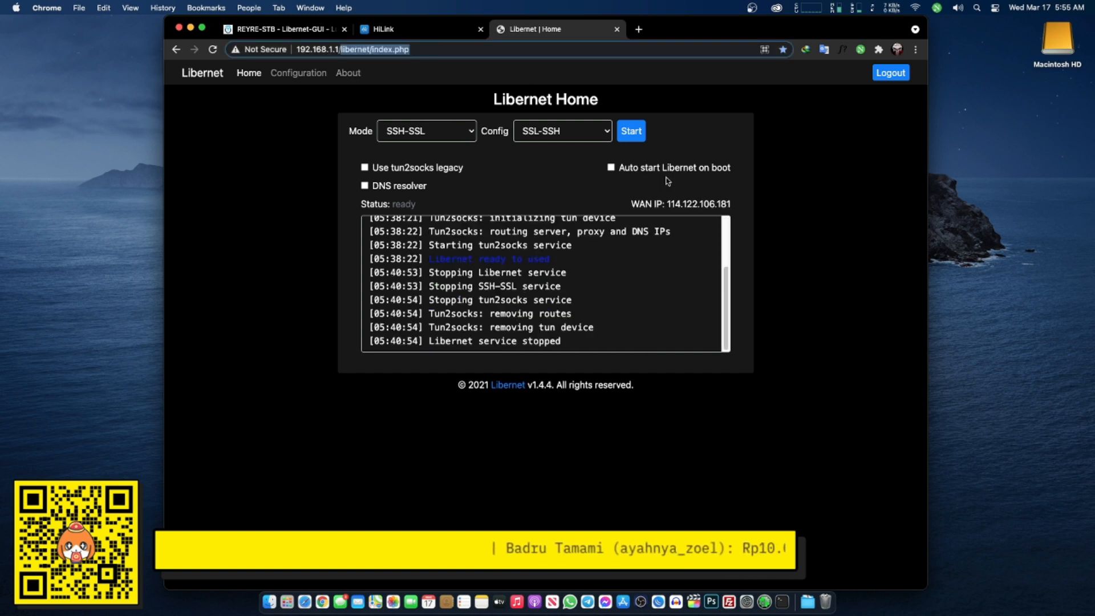
left_click(507, 169)
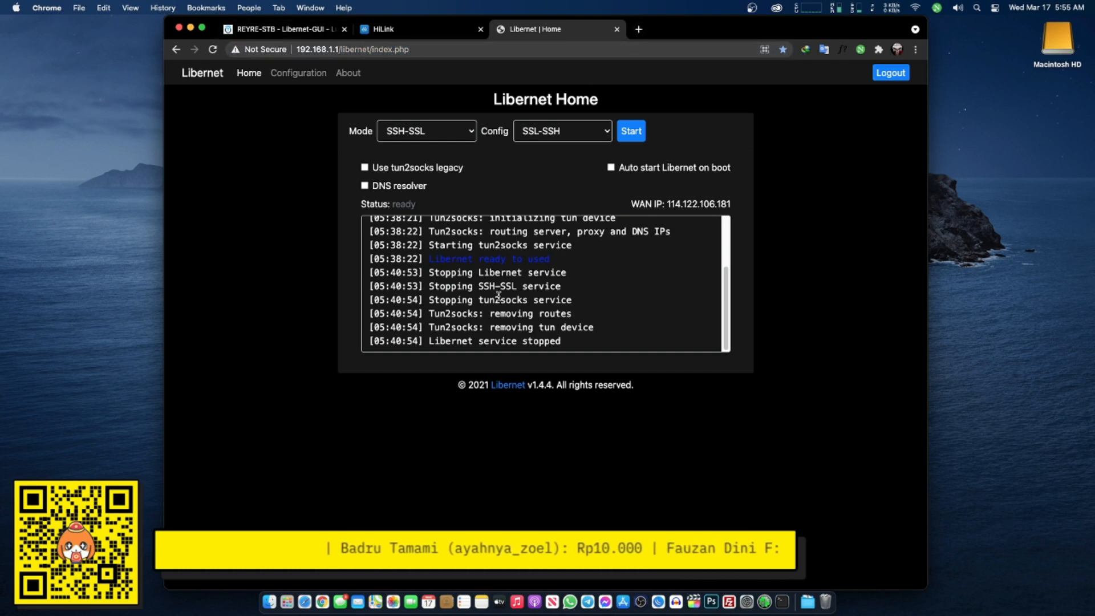
- Launch Speedtest from Launchpad and place it beside the browser window
left_click(287, 602)
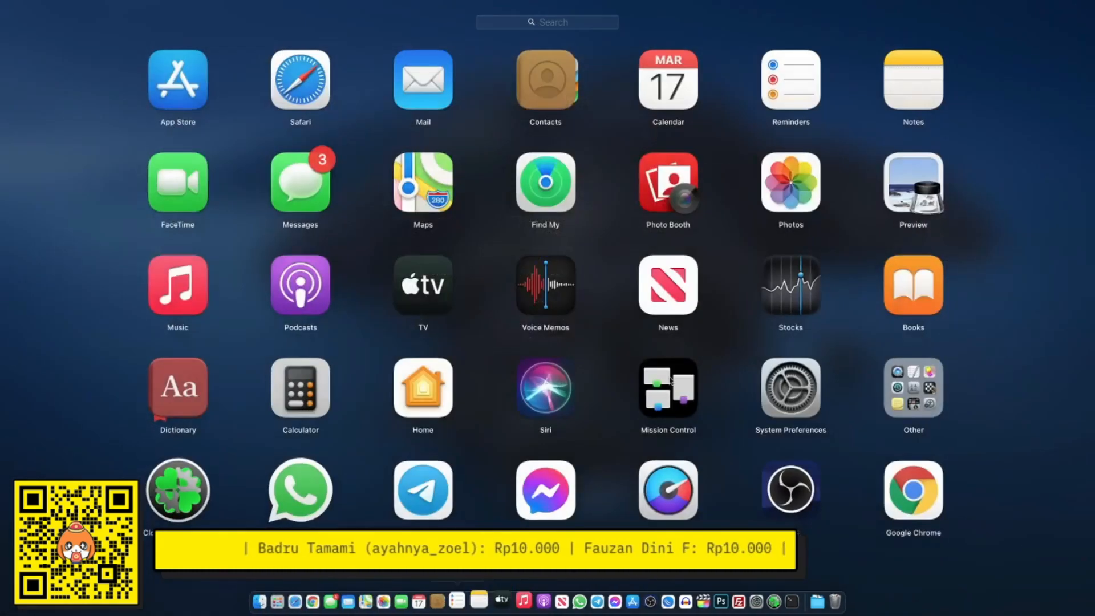
left_click_drag(752, 381, 179, 364)
left_click(664, 183)
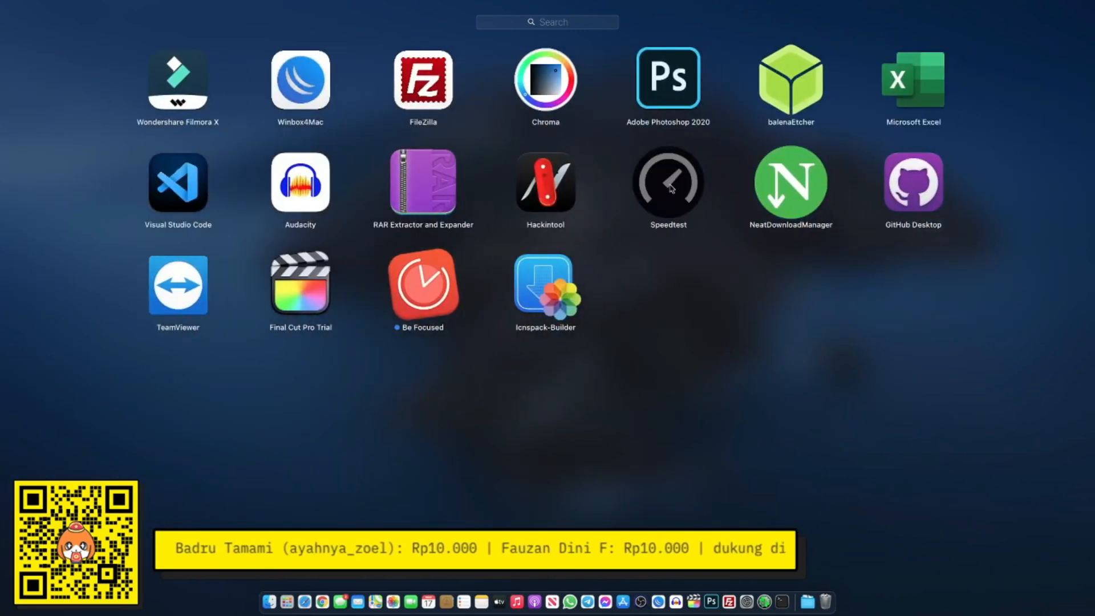
left_click_drag(704, 29, 552, 29)
left_click_drag(864, 71, 881, 43)
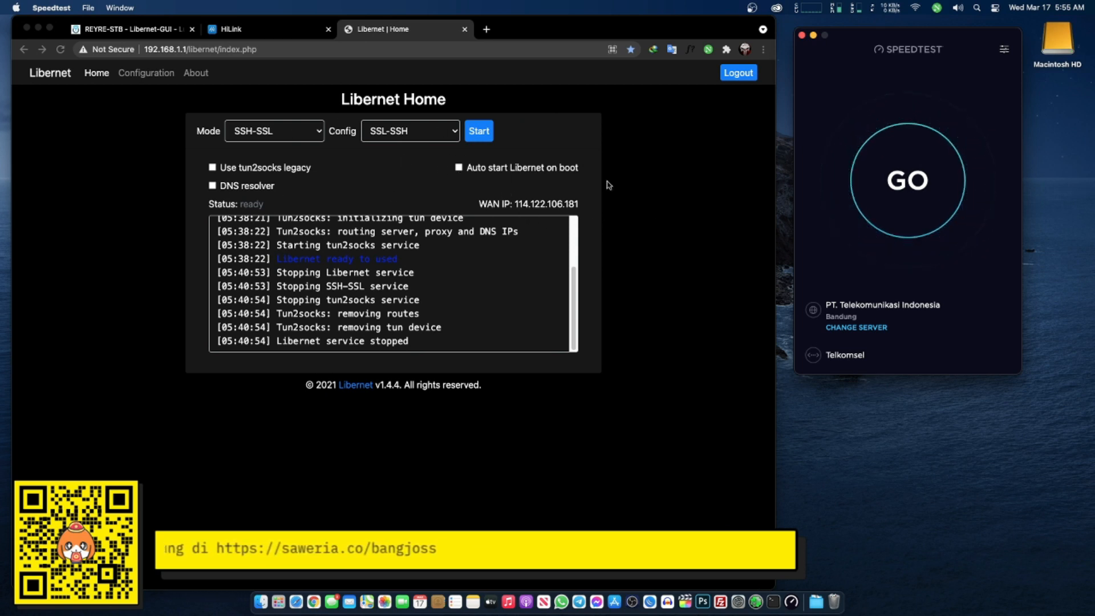
- Run a baseline speed test getting 0.09 Mbps download and 29 ms ping, then expand LuCI's Network menu
left_click(907, 201)
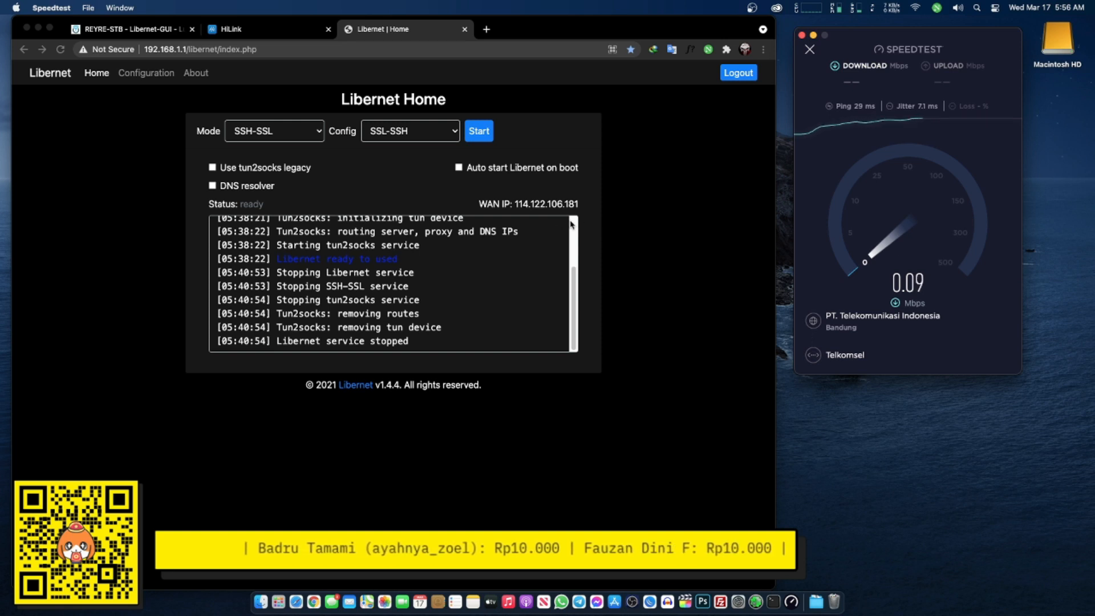
left_click(162, 29)
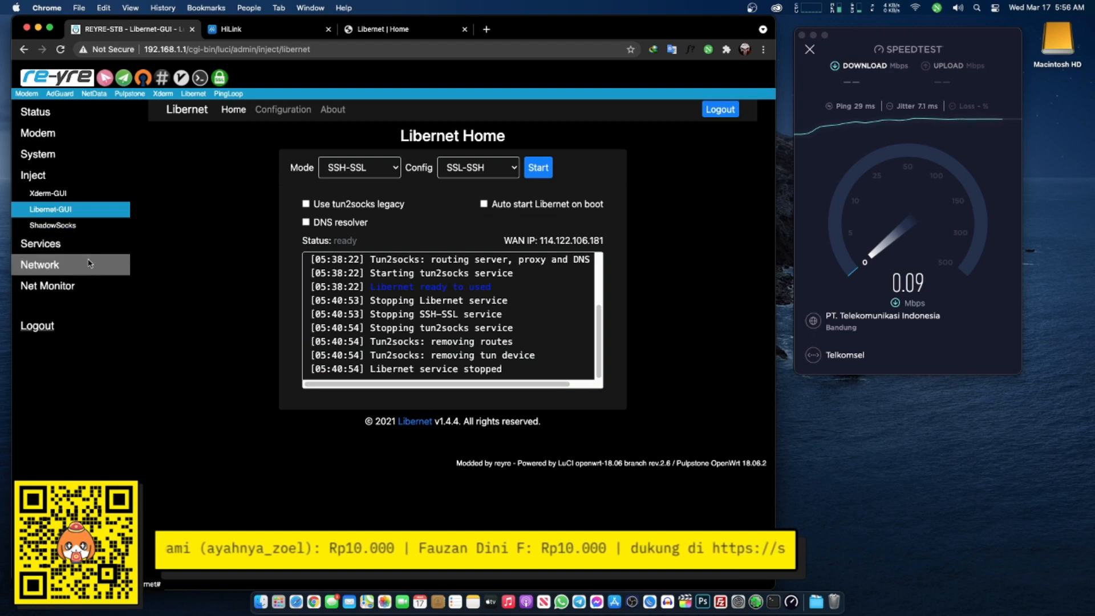
left_click(117, 265)
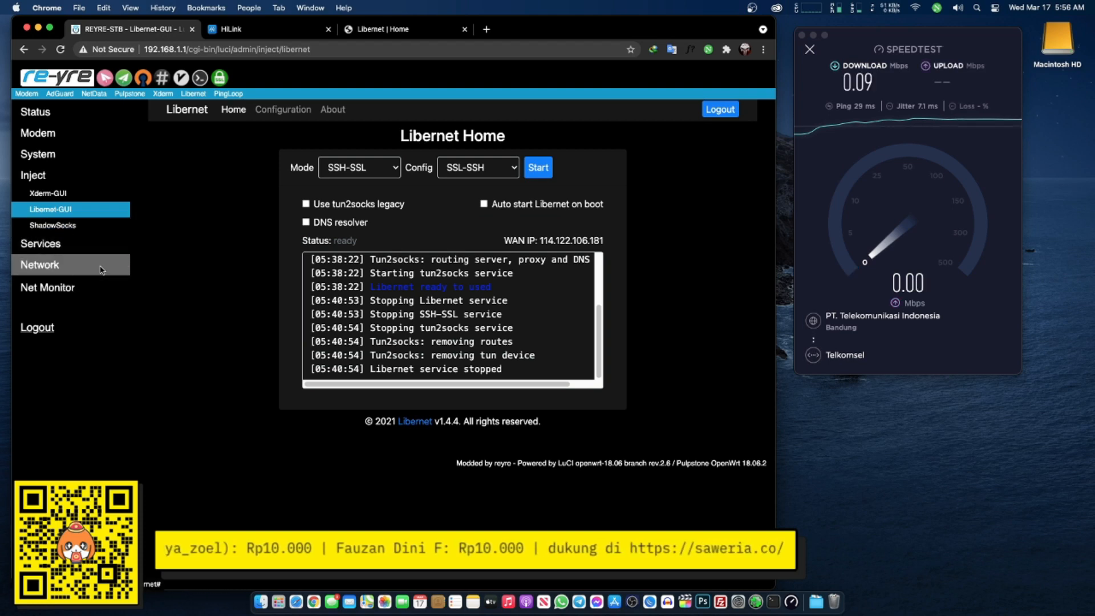
- Open the Wireless Overview and check radio0 broadcasting REYRE-STB unencrypted
left_click(101, 299)
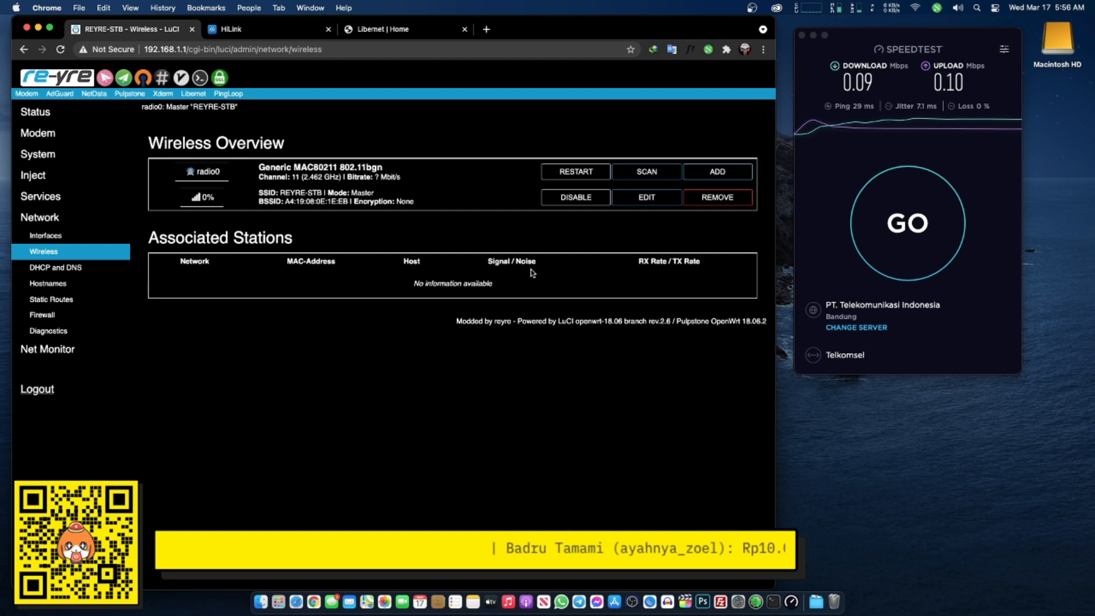
left_click_drag(282, 191, 380, 195)
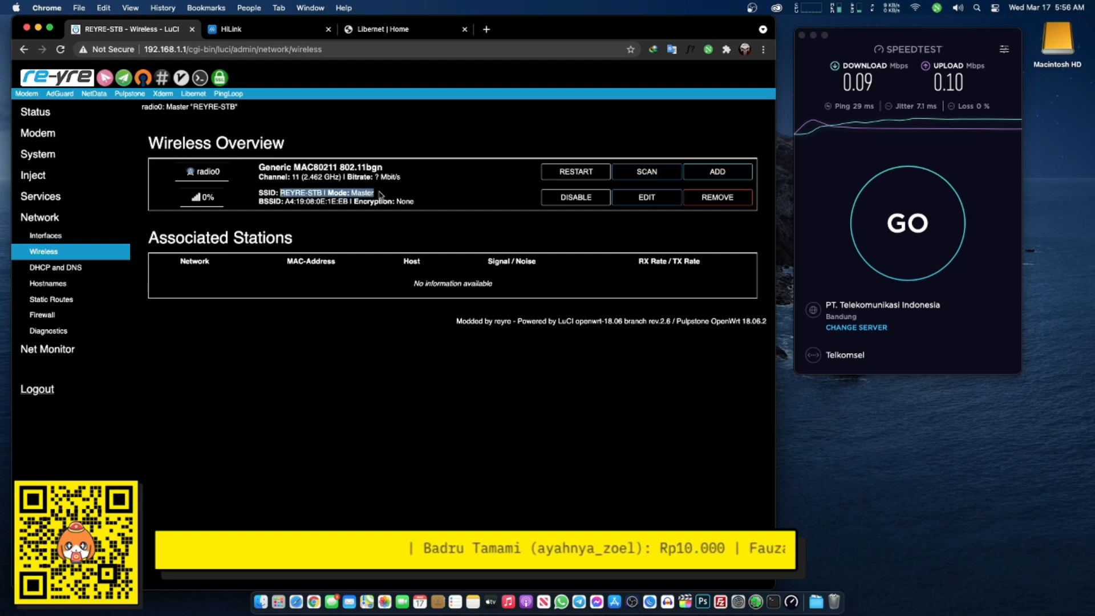
left_click(308, 196)
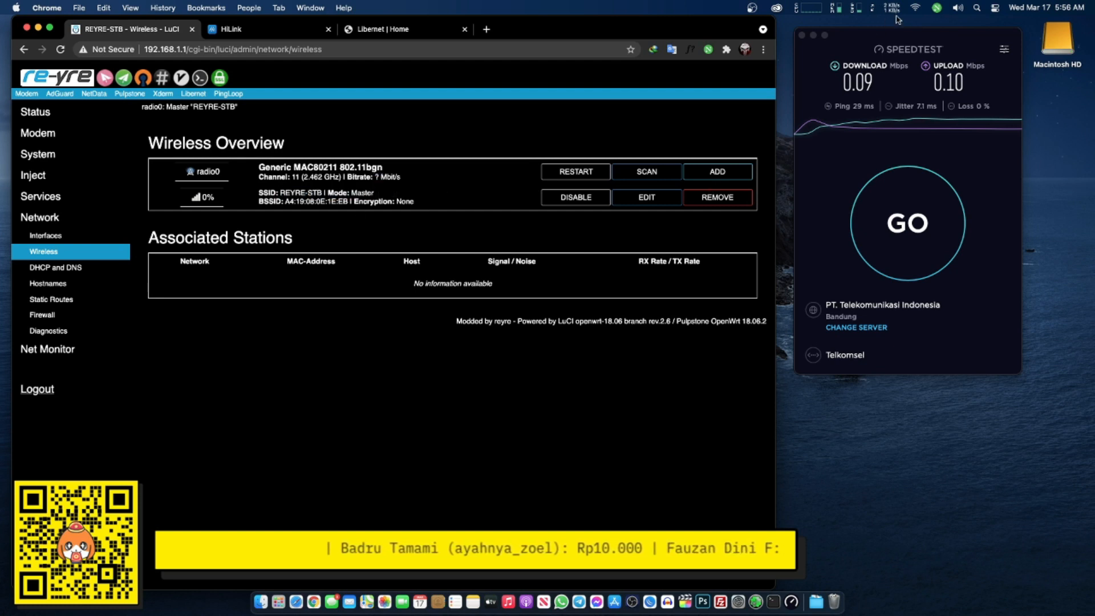
- Check the list of available Wi-Fi networks in the macOS menu bar
left_click(915, 8)
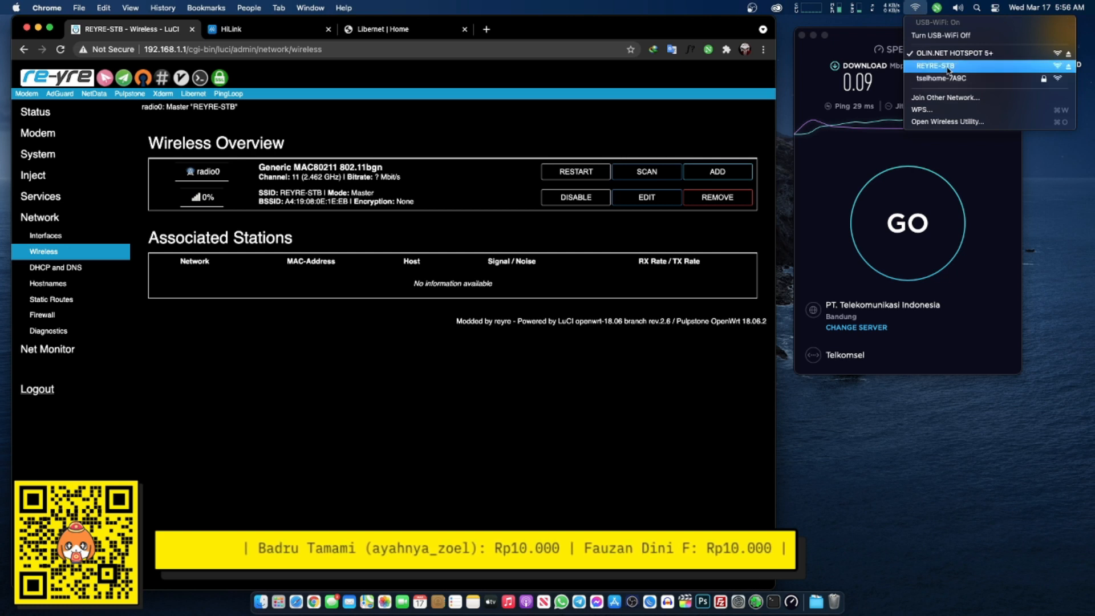
left_click(599, 147)
left_click(915, 8)
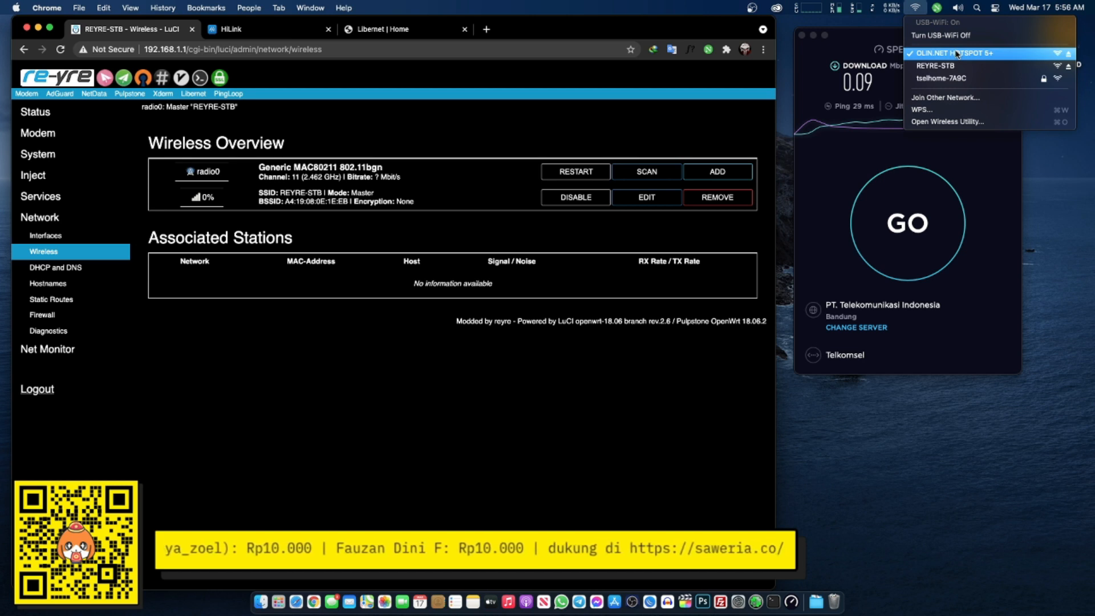
left_click(583, 30)
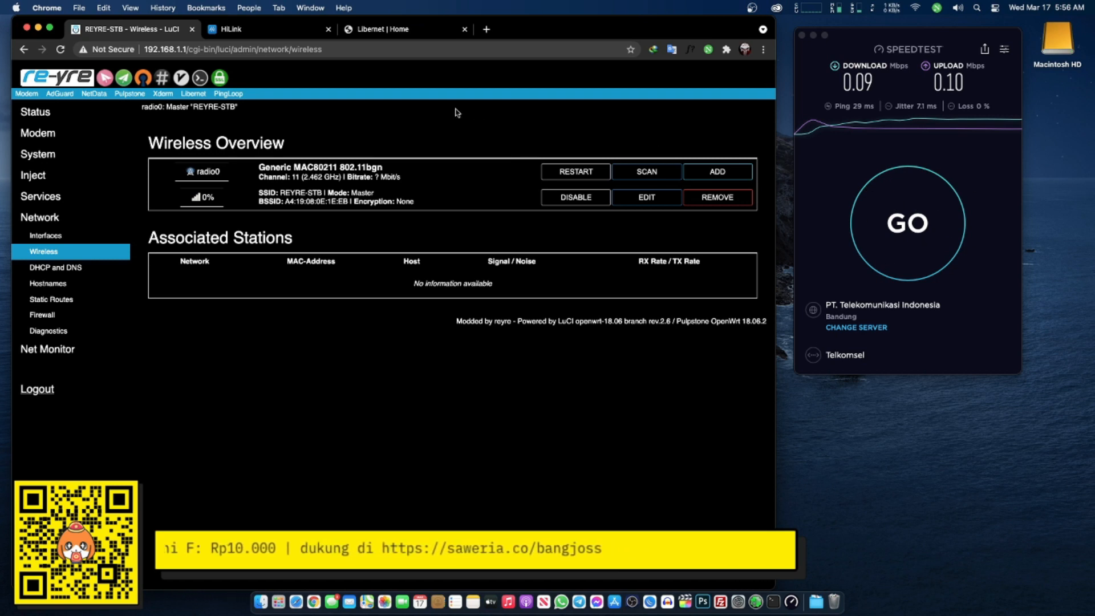
- Check Speedtest's 0.10 Mbps upload result, then switch to the Libernet Home tab
left_click(857, 98)
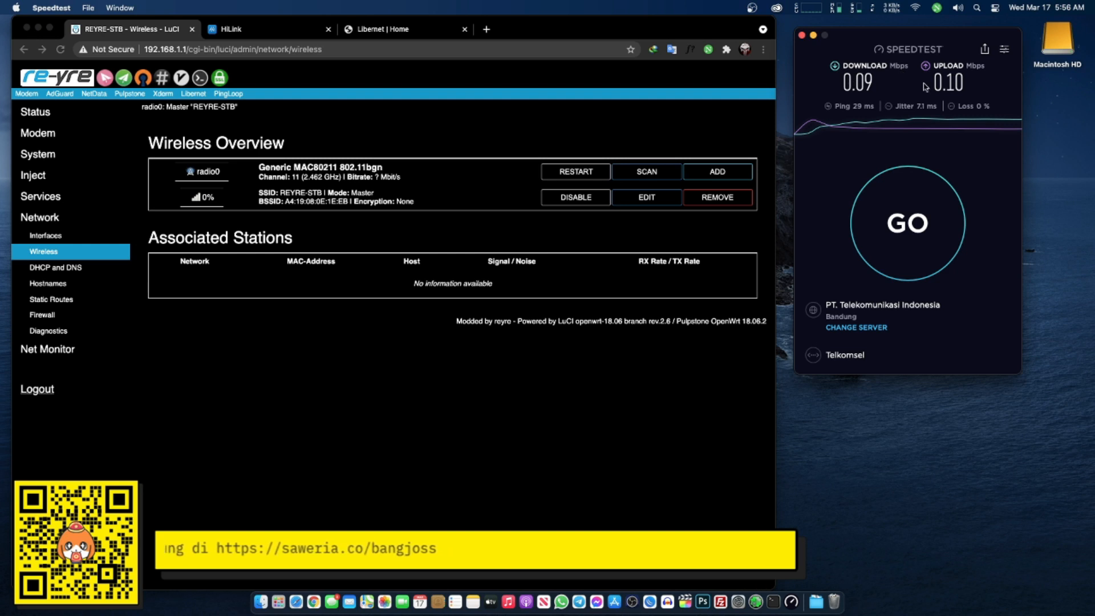
left_click(349, 130)
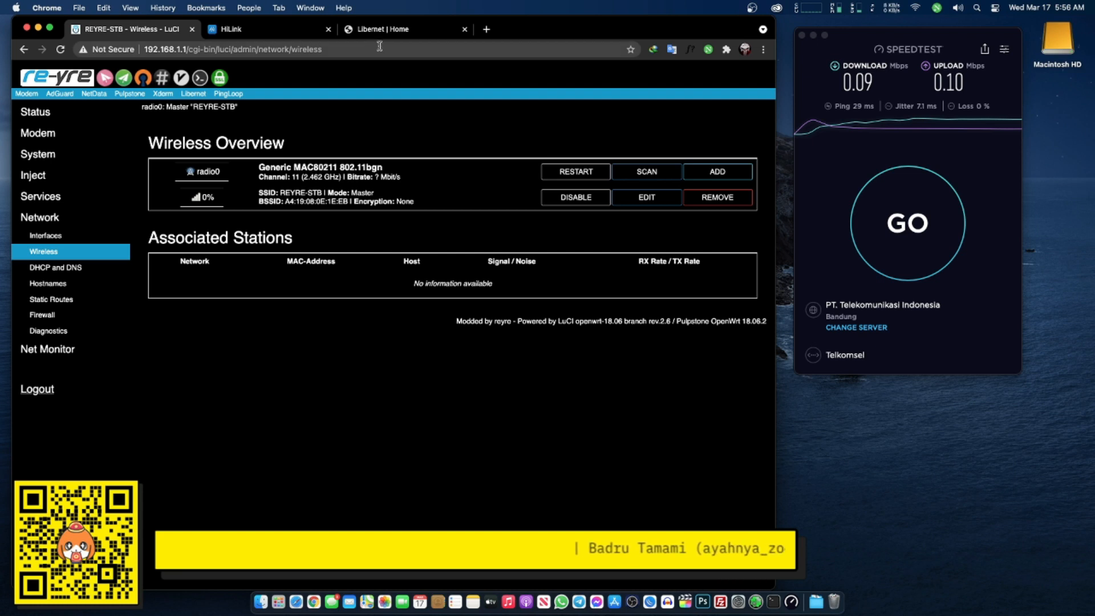
left_click(365, 30)
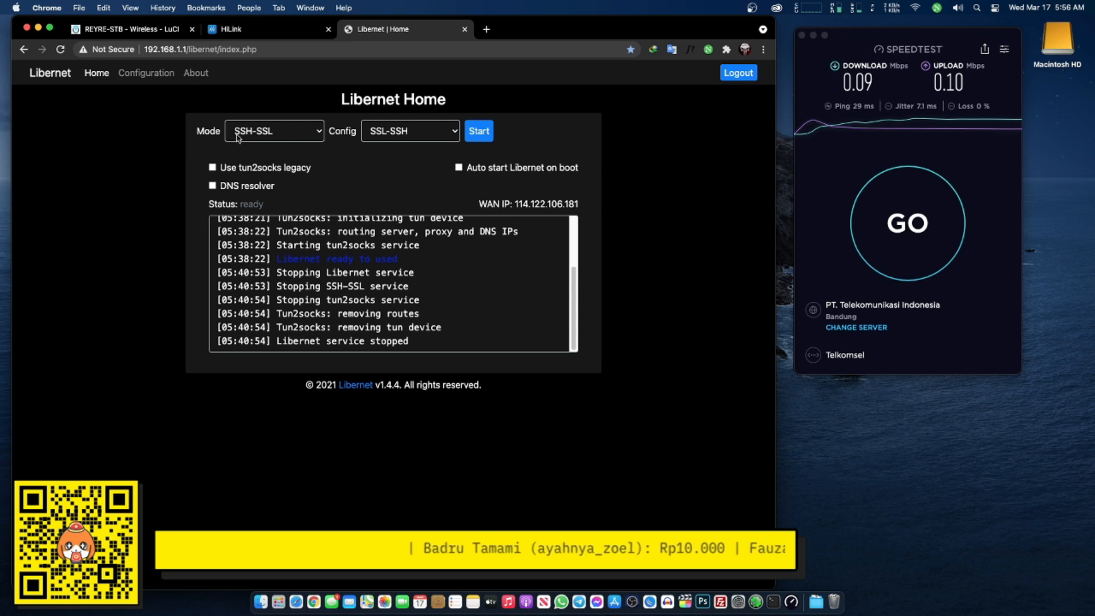
- Start the Libernet SSH-SSL tunnel to get WAN IP 103.253.24.42, then relaunch Speedtest
left_click(478, 132)
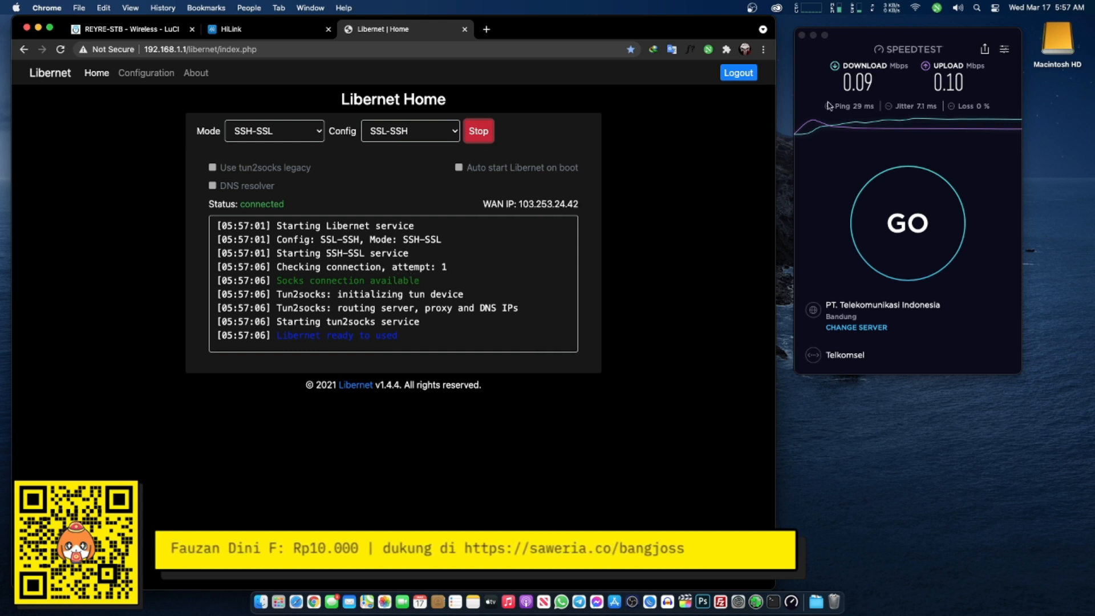
left_click(802, 36)
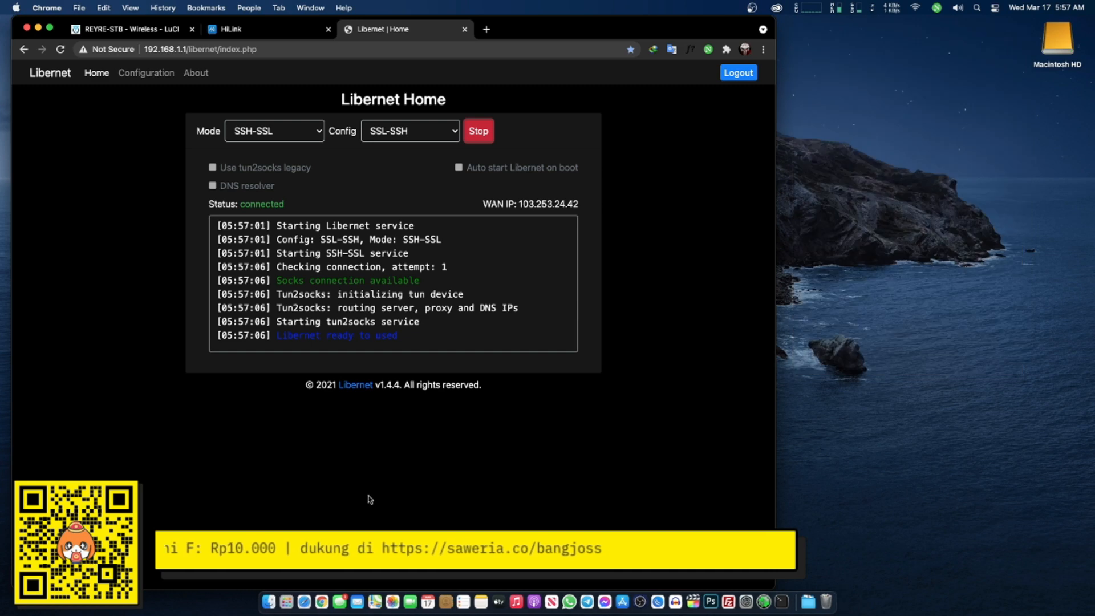
left_click(308, 602)
left_click(670, 186)
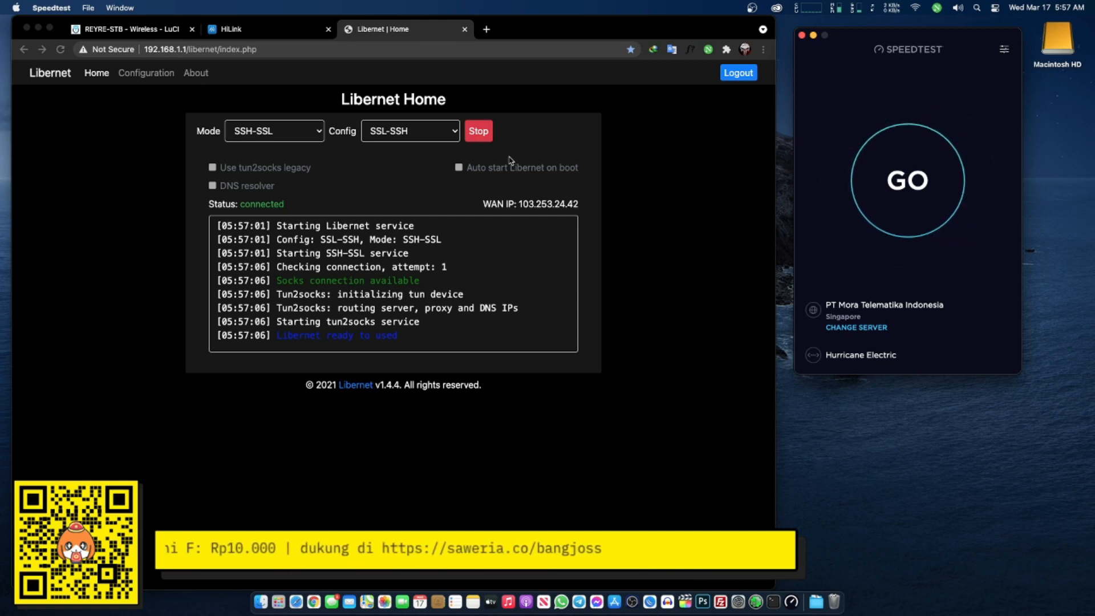
- Run Speedtest through the tunnel (19.5 Mbps down, 1.59 Mbps up), close it and recentre Chrome
left_click(851, 186)
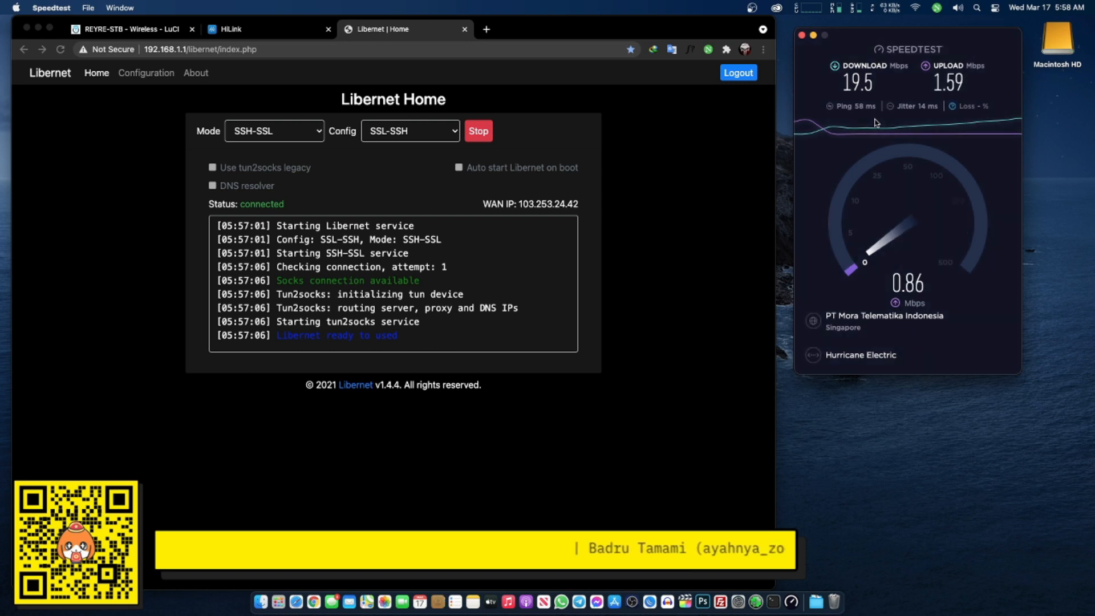
left_click(913, 8)
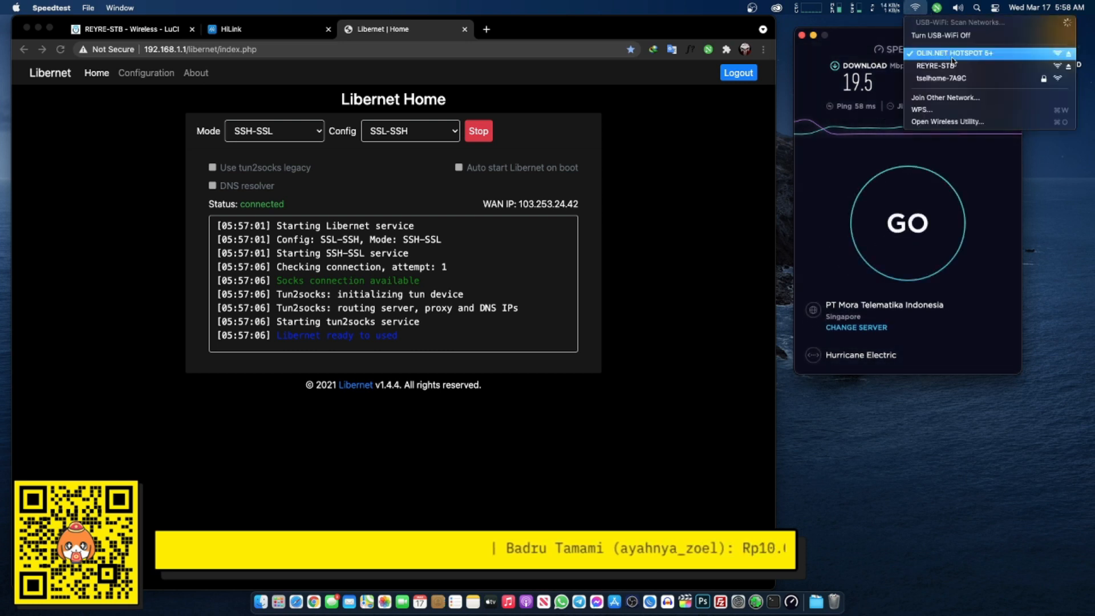
left_click(913, 8)
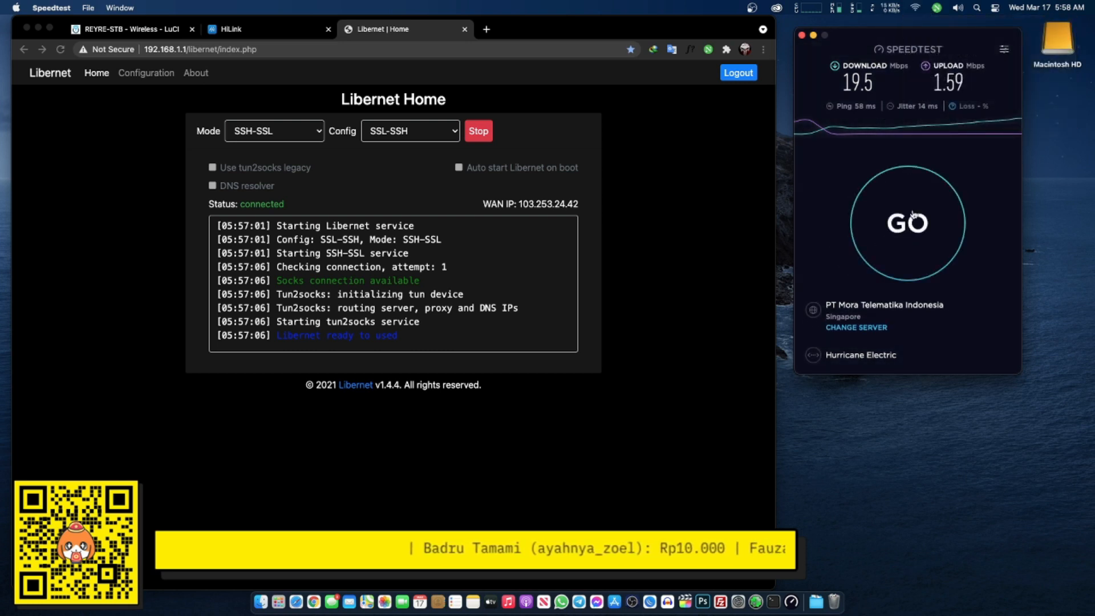
left_click(801, 35)
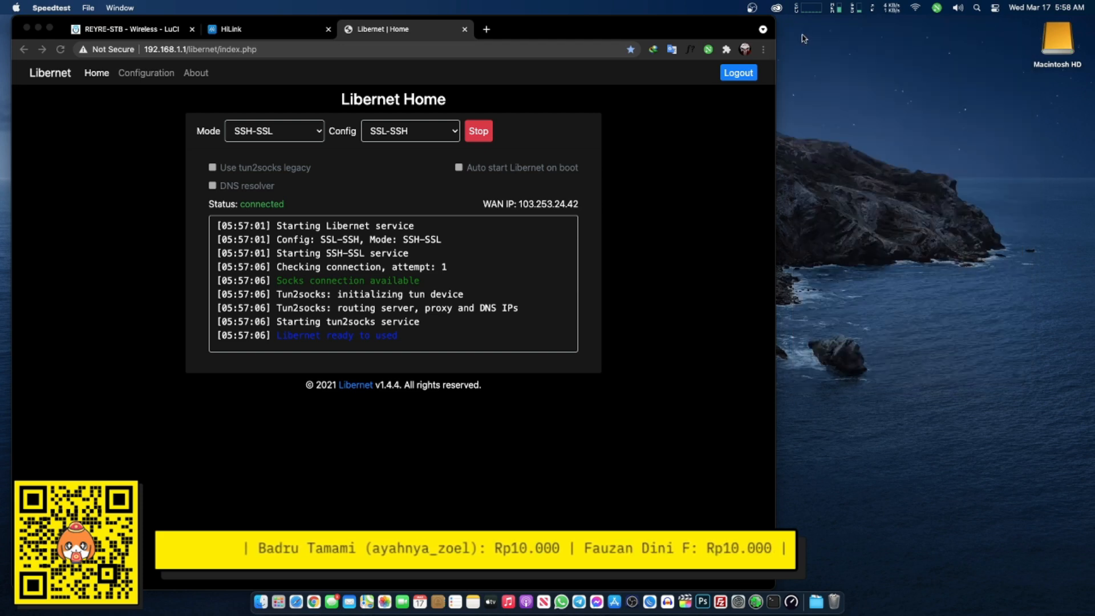
left_click_drag(563, 24, 716, 12)
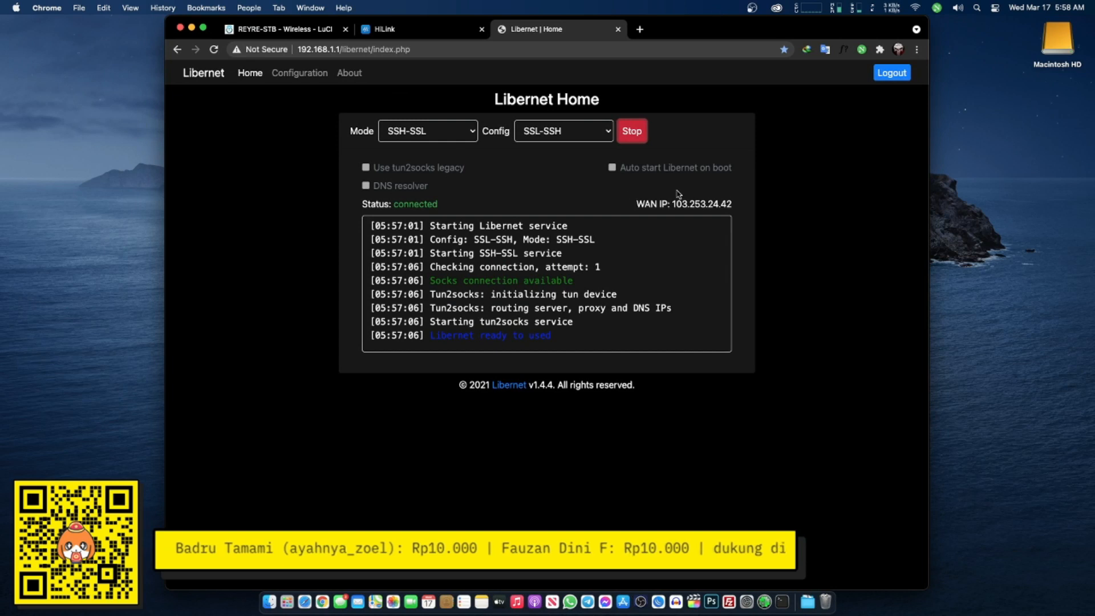
- Search Google for 'fastssh' in a new tab and open the FastSSH.com home page
left_click(639, 29)
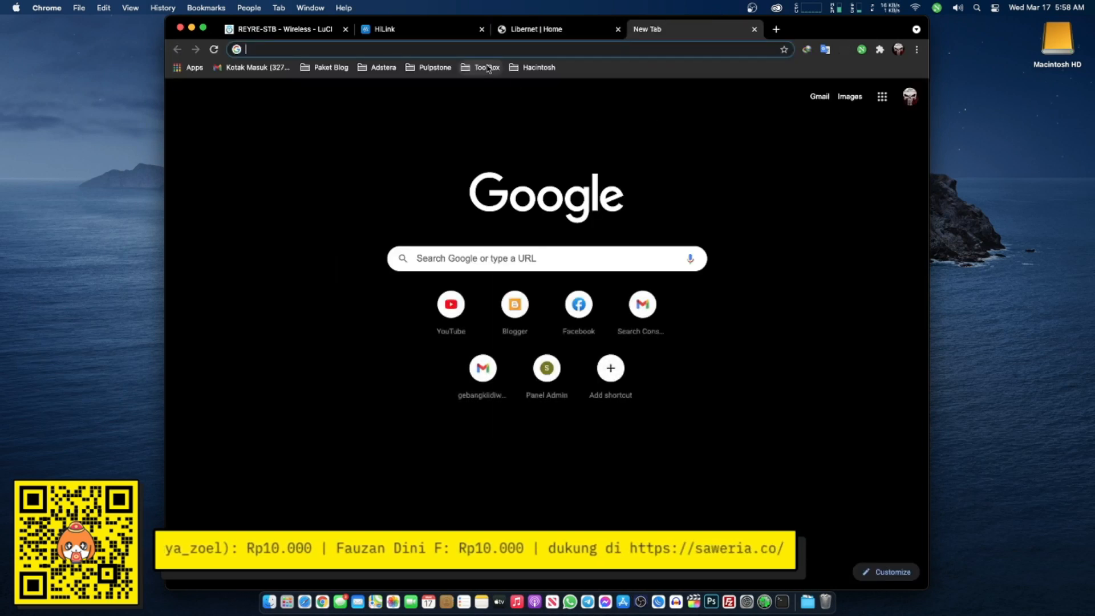
type("gassy")
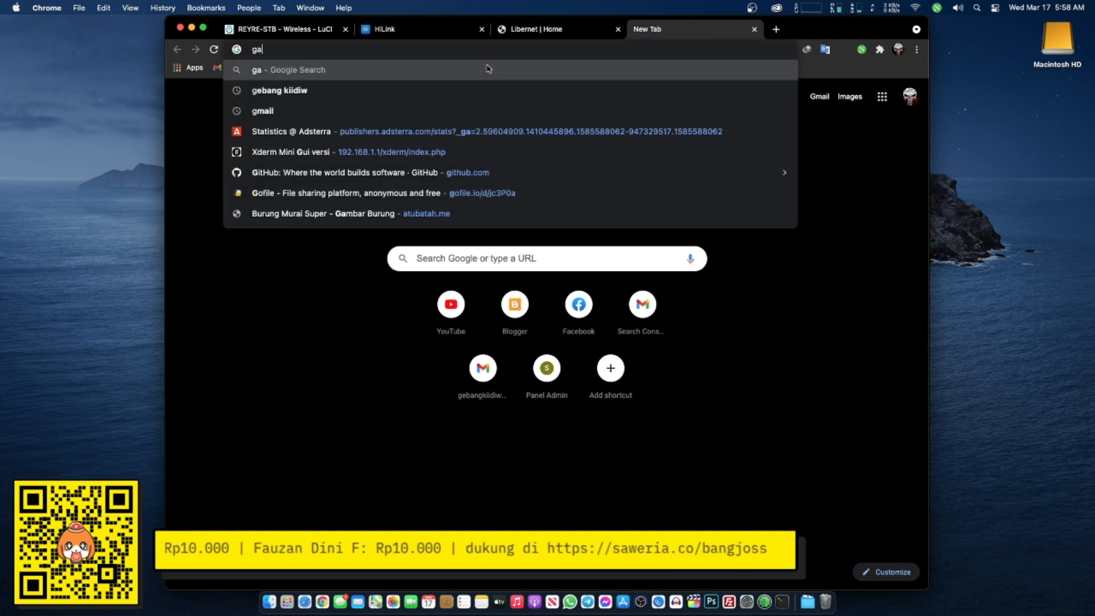
key("BackSpace")
key("BackSpace")
key("BackSpace")
key("BackSpace")
key("BackSpace")
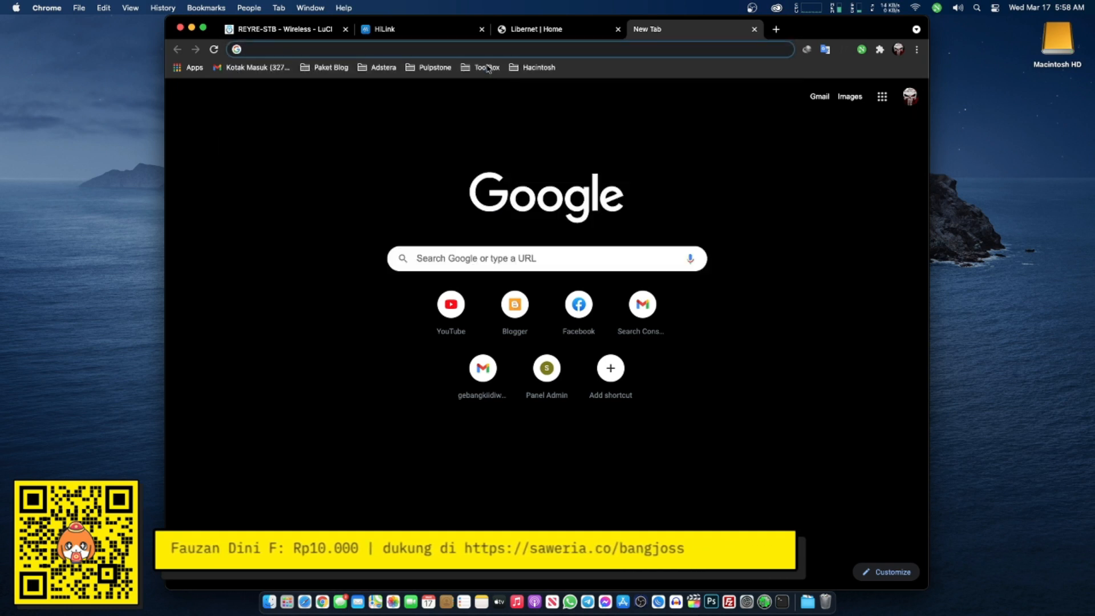
type("fastss")
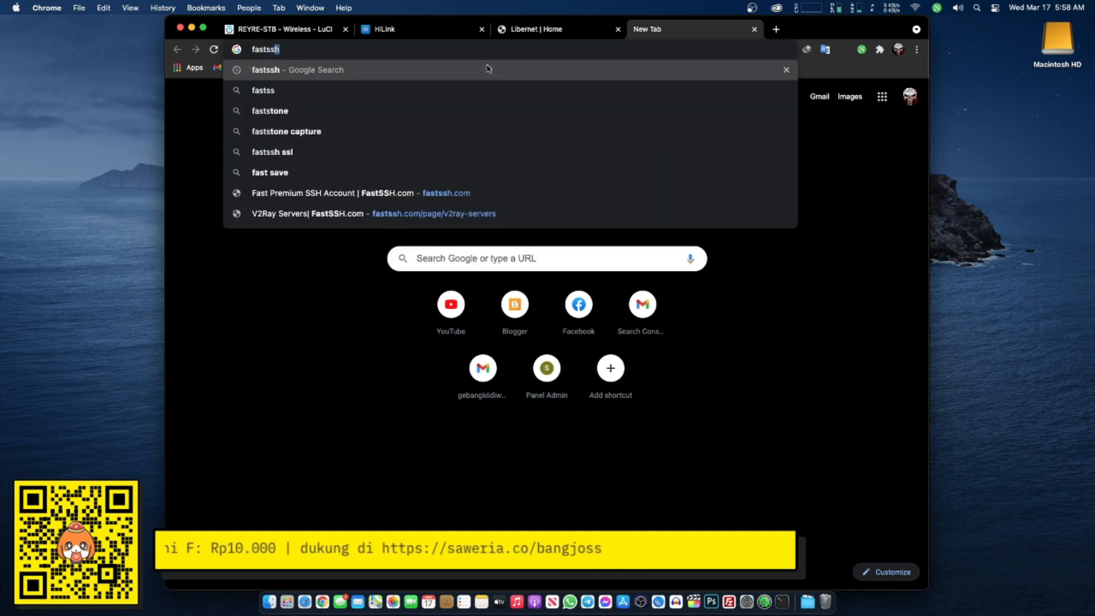
left_click(489, 69)
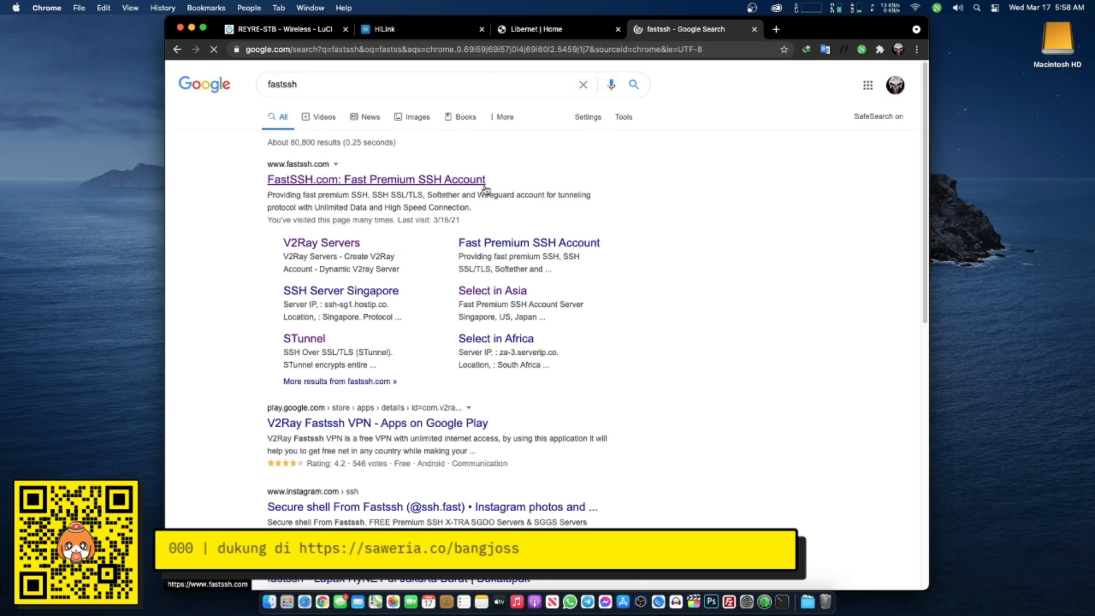
left_click(436, 184)
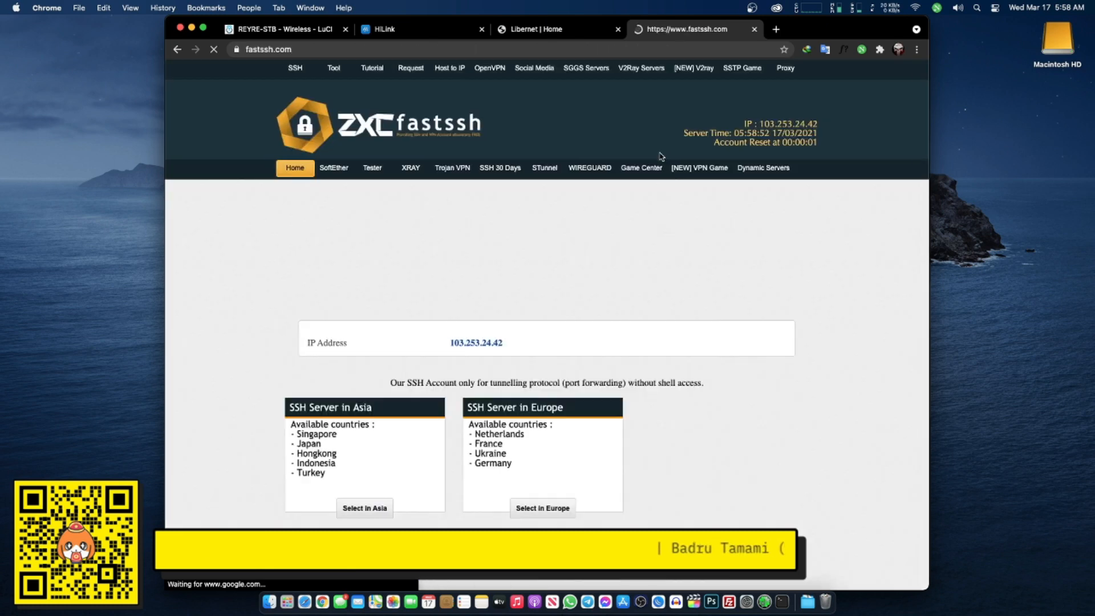
- Open the Singapore ZXC STunnel account creation form, dismissing the full-page advert
left_click(540, 169)
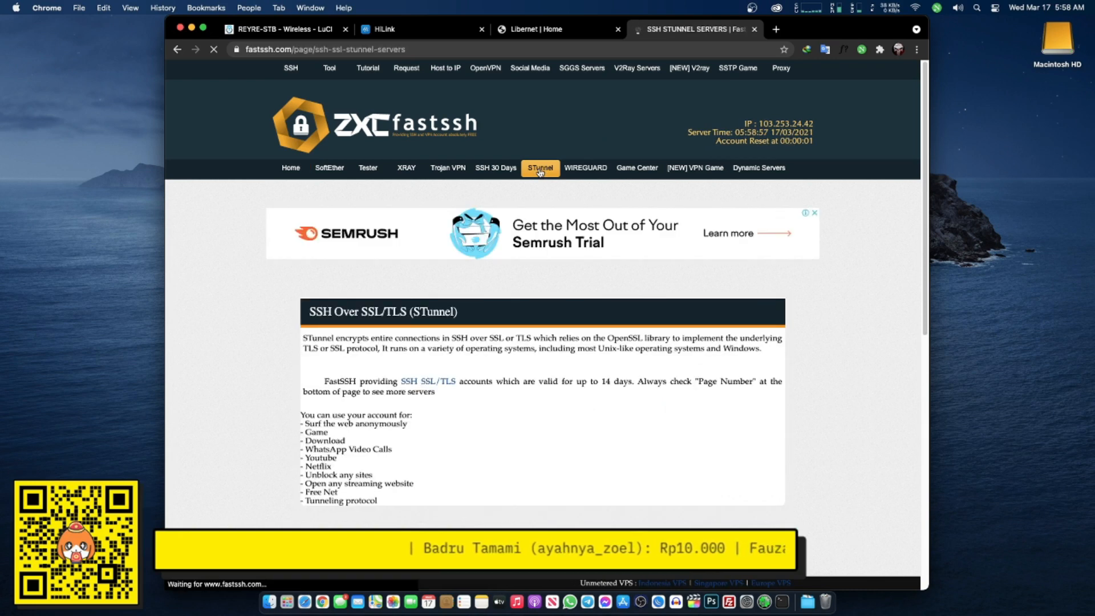
scroll(483, 181, "down", 5)
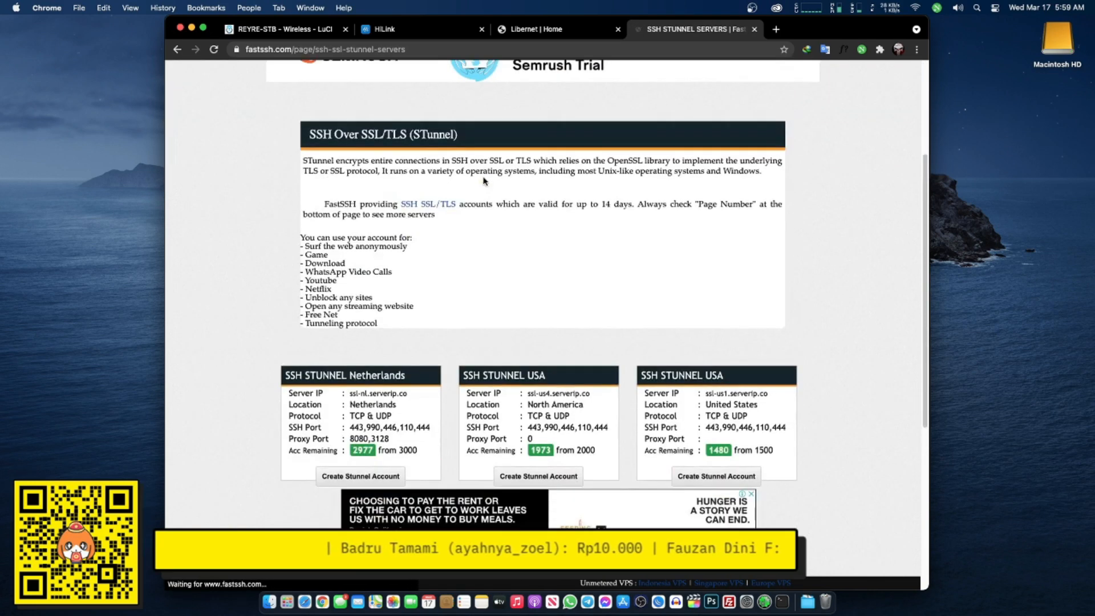
scroll(484, 182, "down", 5)
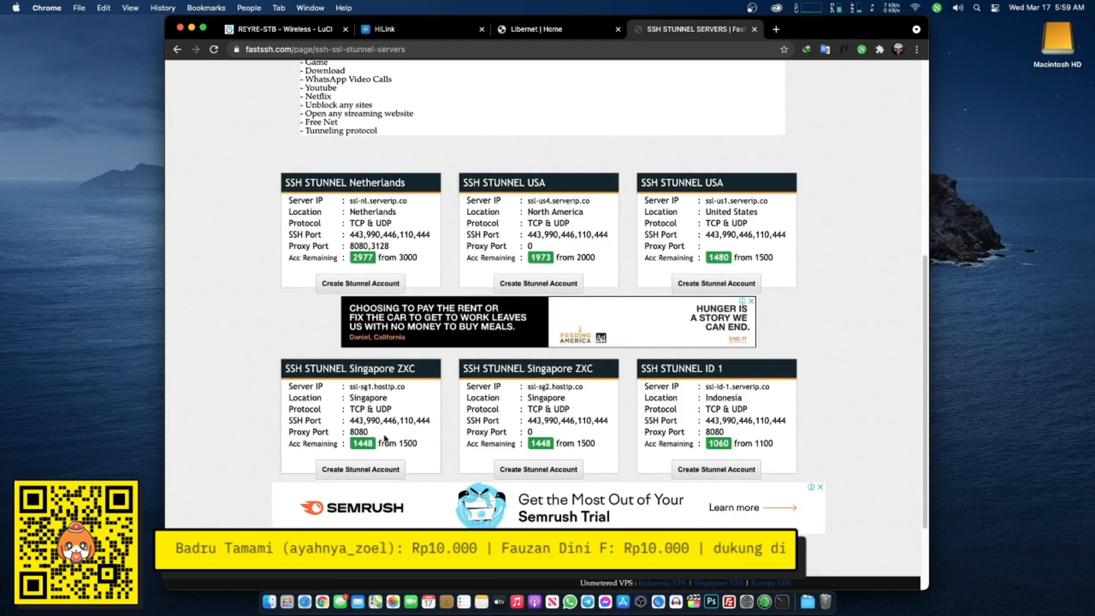
left_click(374, 473)
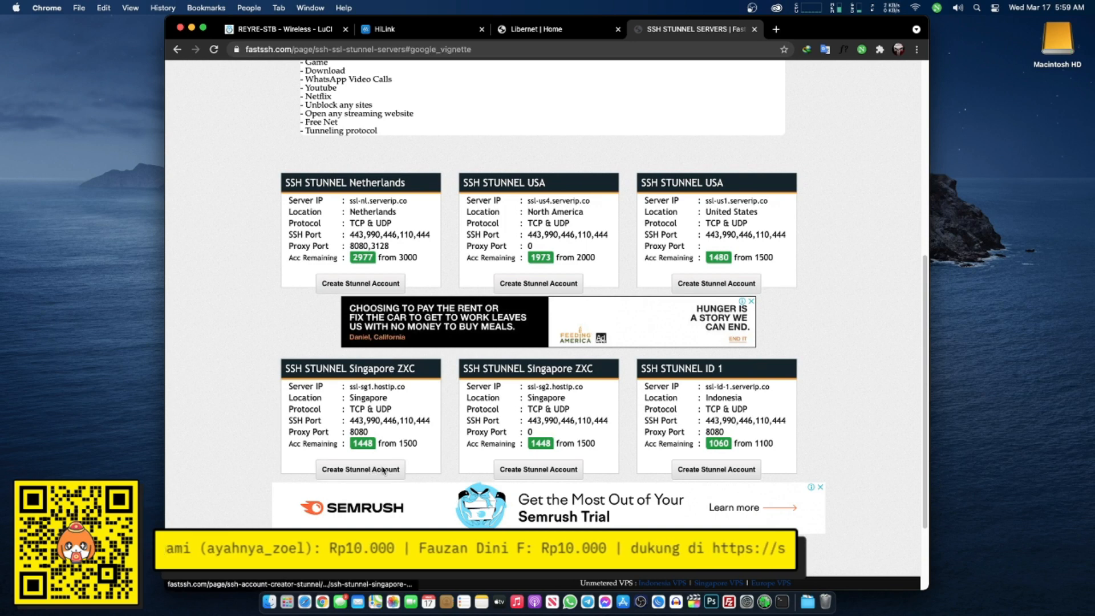
left_click(633, 196)
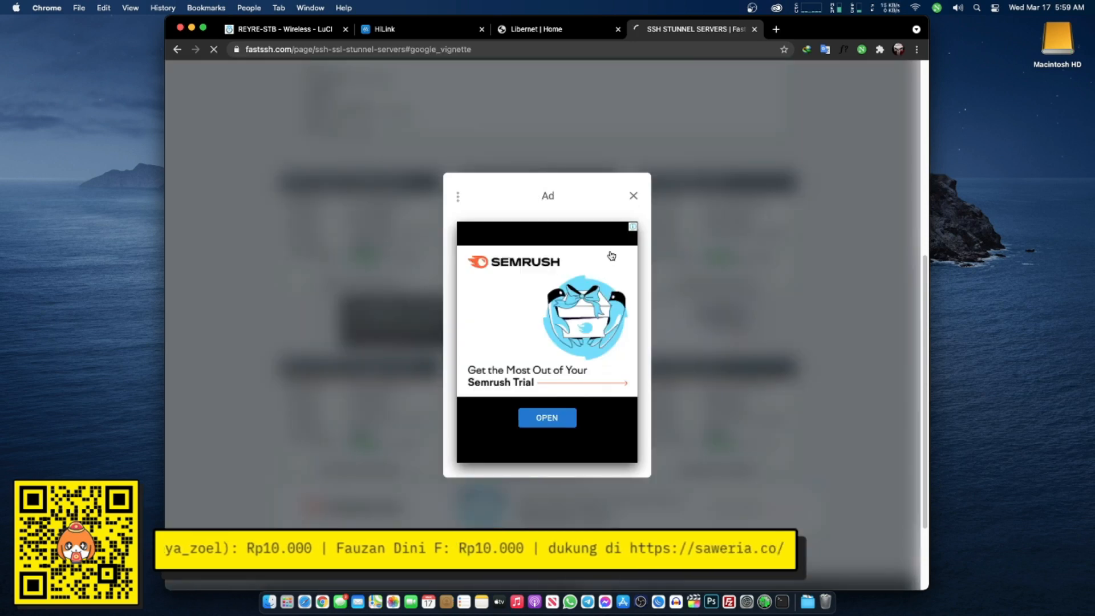
scroll(347, 251, "down", 5)
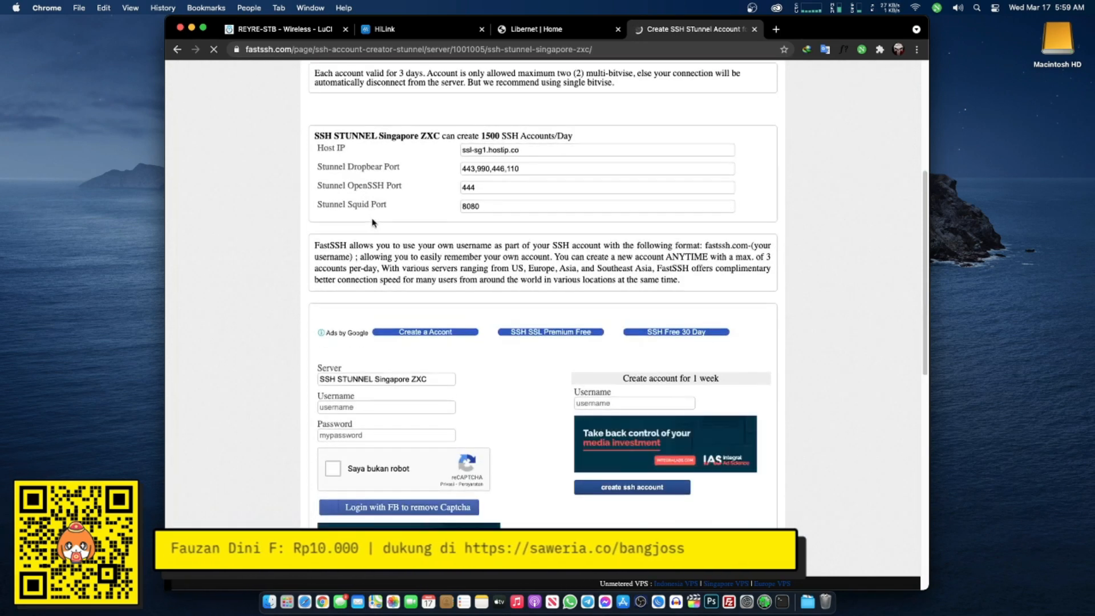
scroll(385, 269, "down", 1)
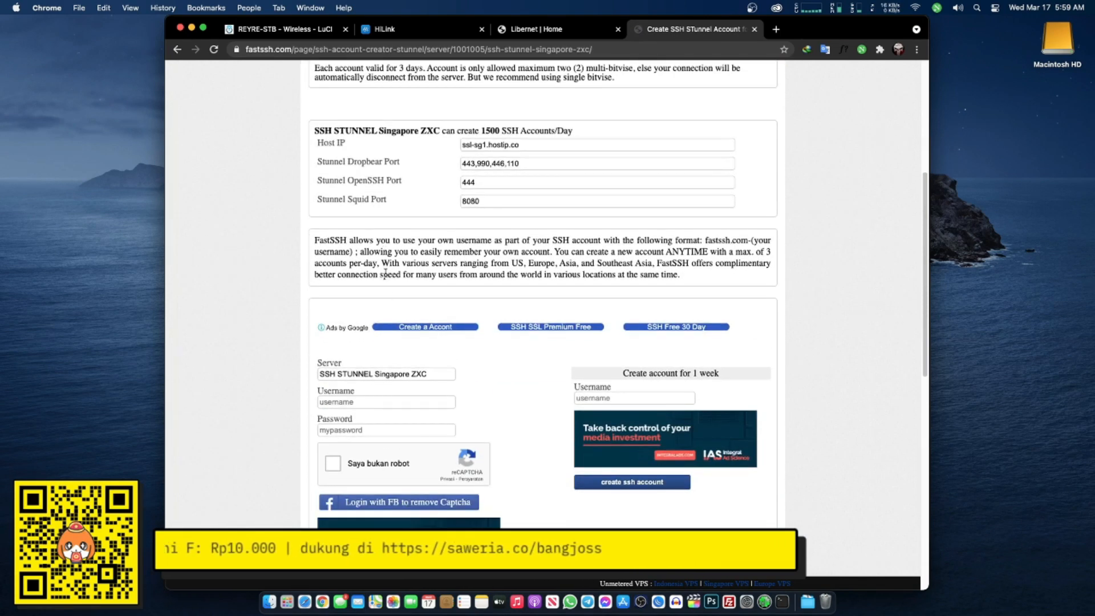
- Enter a username and password, tick reCAPTCHA and create the 7-day STunnel account
left_click(415, 401)
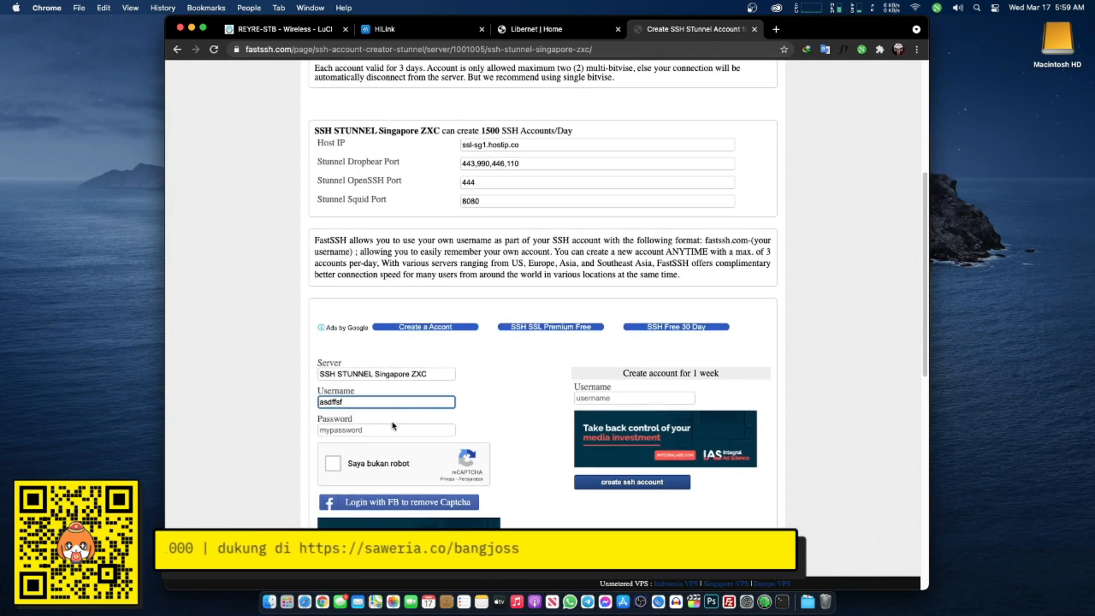
left_click(387, 428)
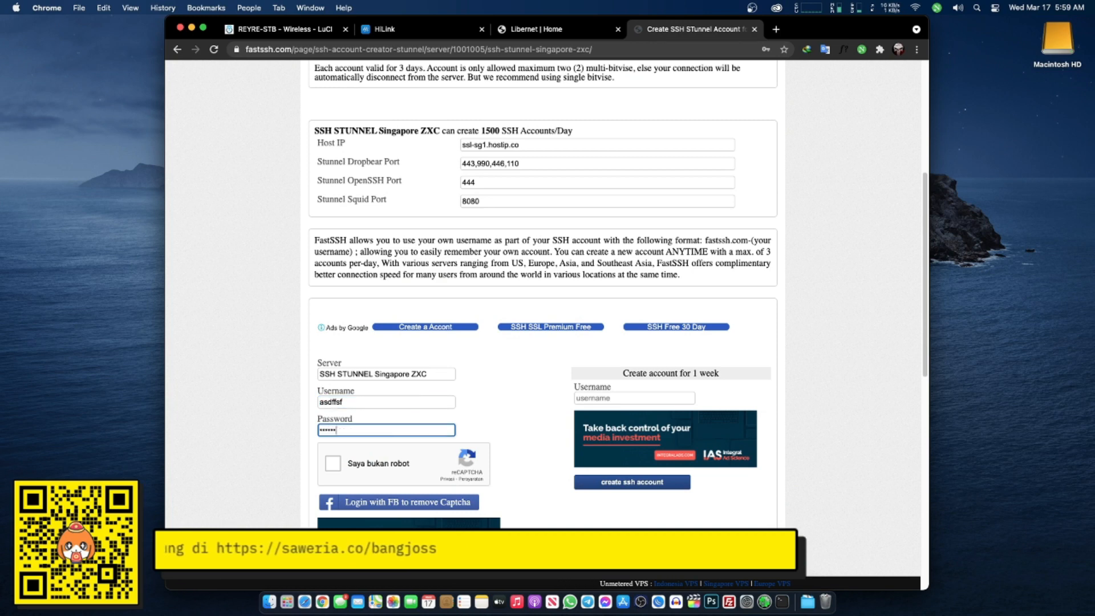
left_click(333, 463)
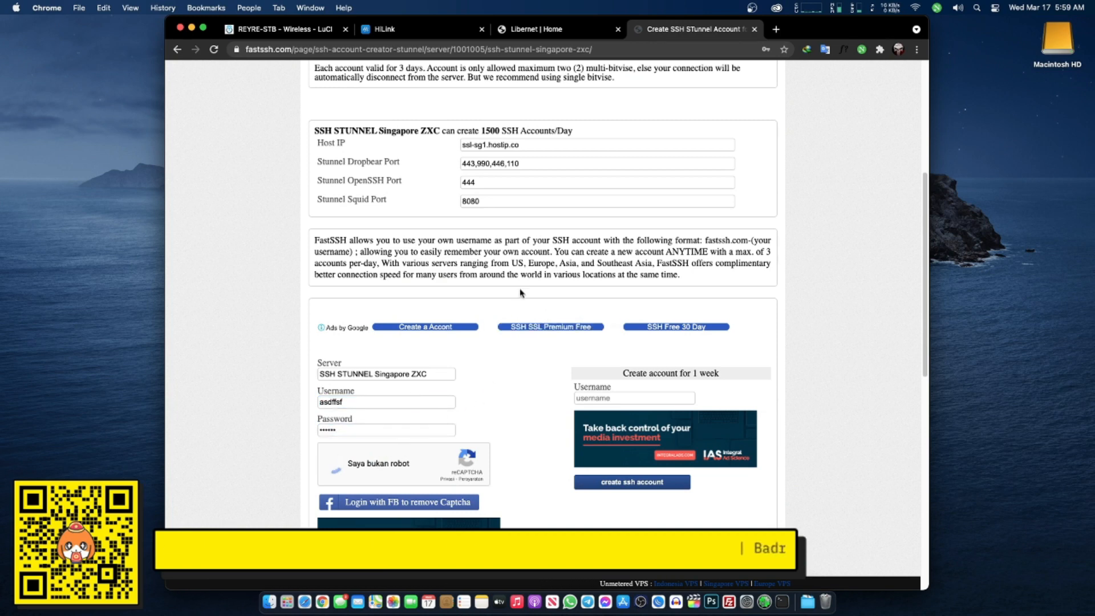
scroll(520, 289, "down", 5)
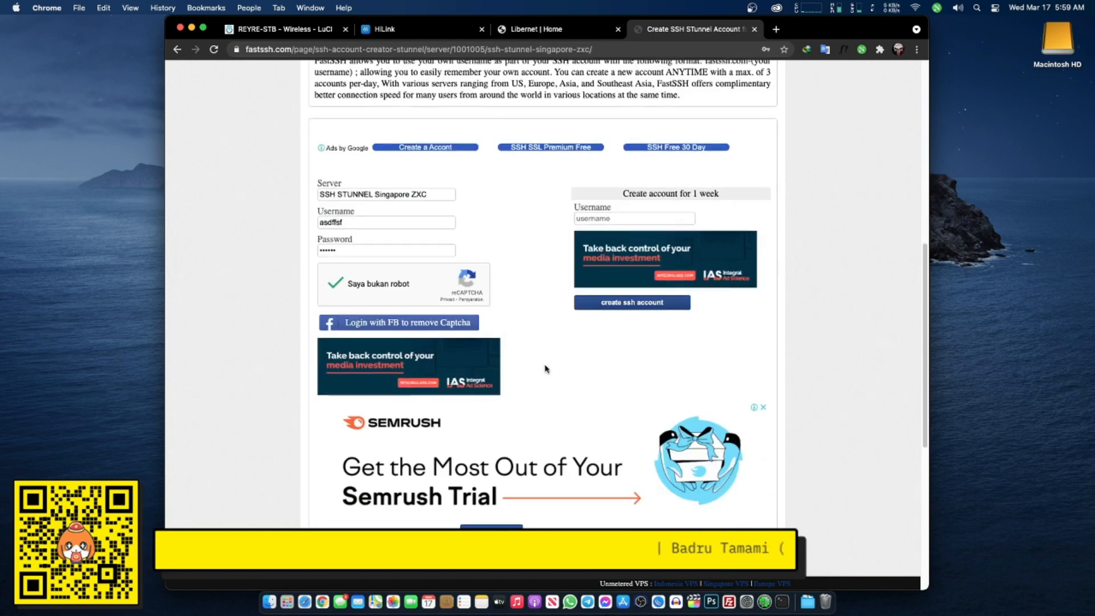
left_click(499, 501)
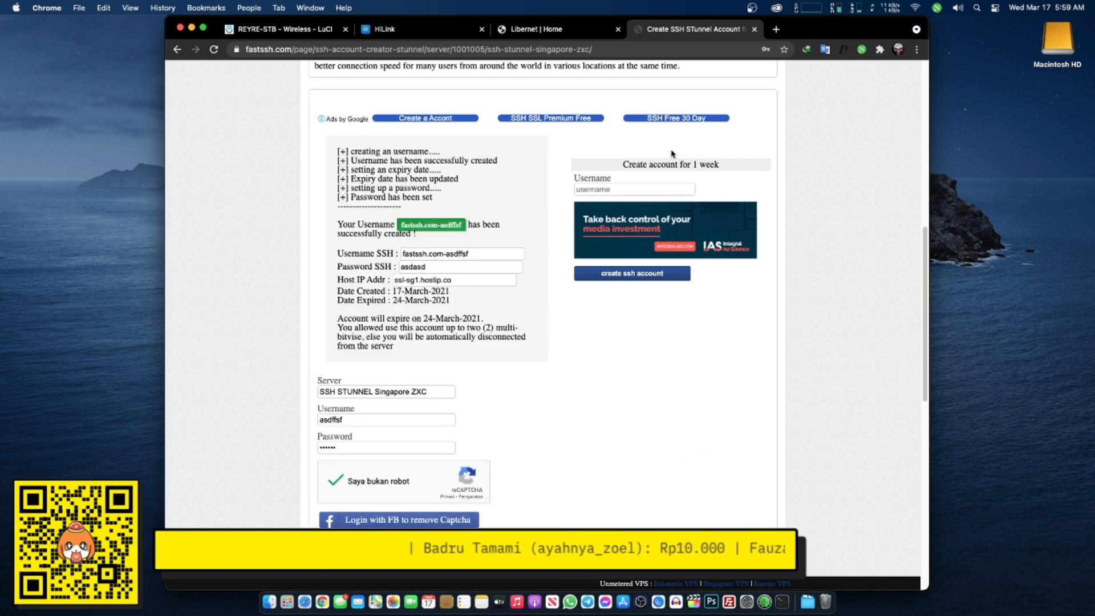
- Load the speedtest.cbn.id site in a new tab, then return to the account details
left_click(775, 29)
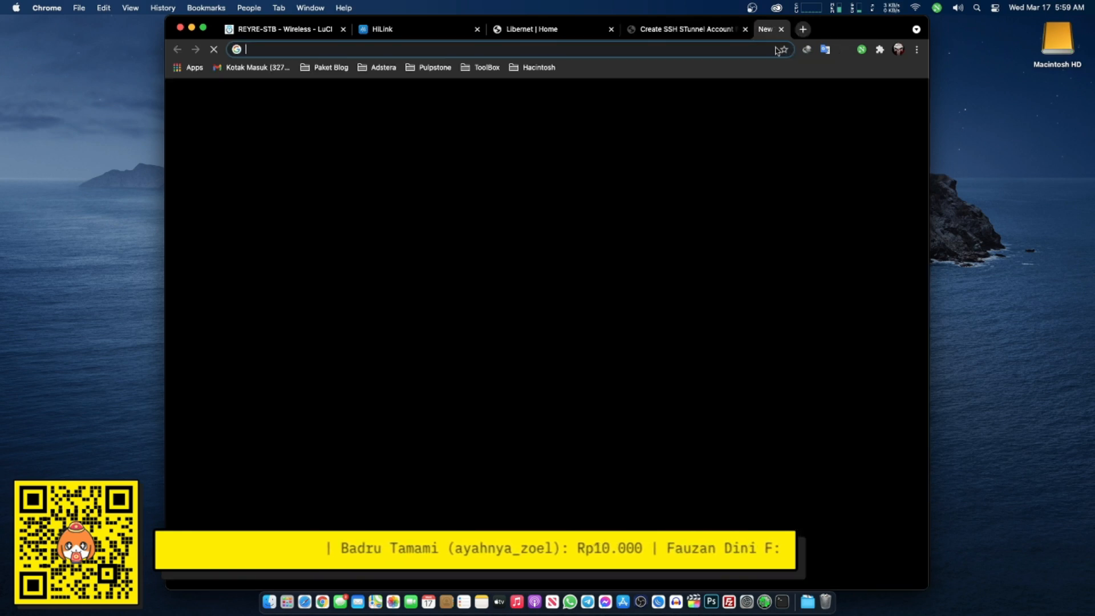
type("speedtest.cbn.id")
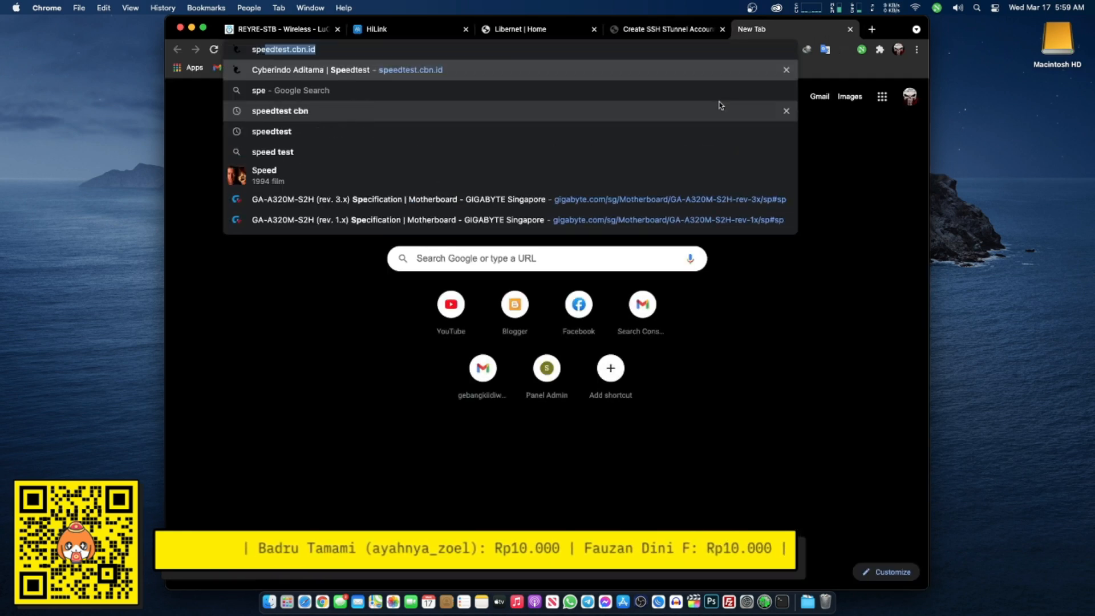
key("Return")
left_click(656, 30)
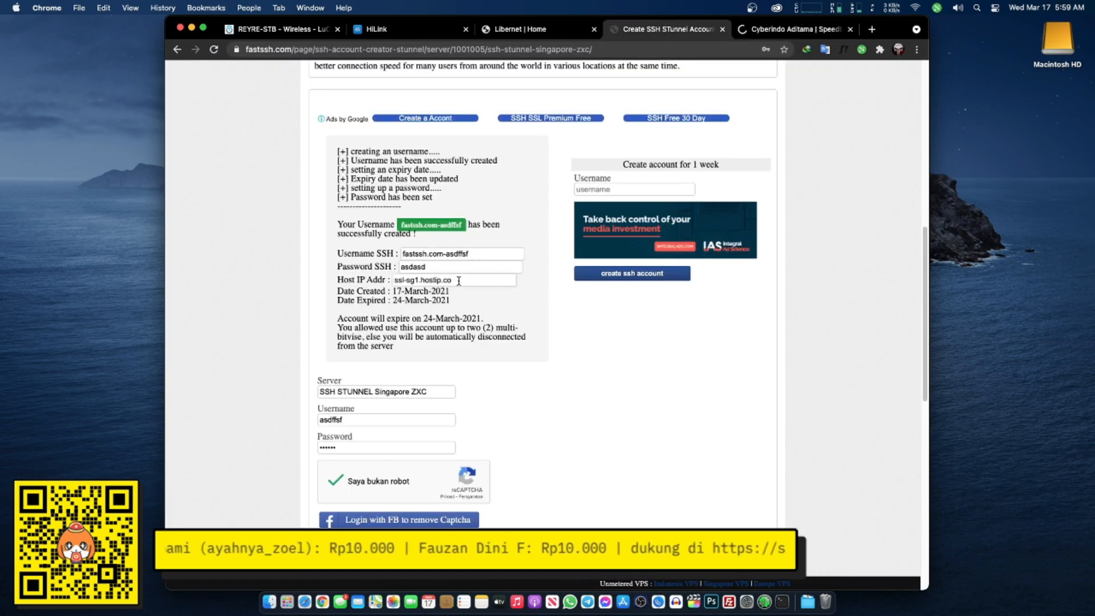
- Copy the account's host address ssl-sg1.hostip.co
left_click_drag(453, 279, 401, 280)
right_click(417, 280)
left_click(403, 281)
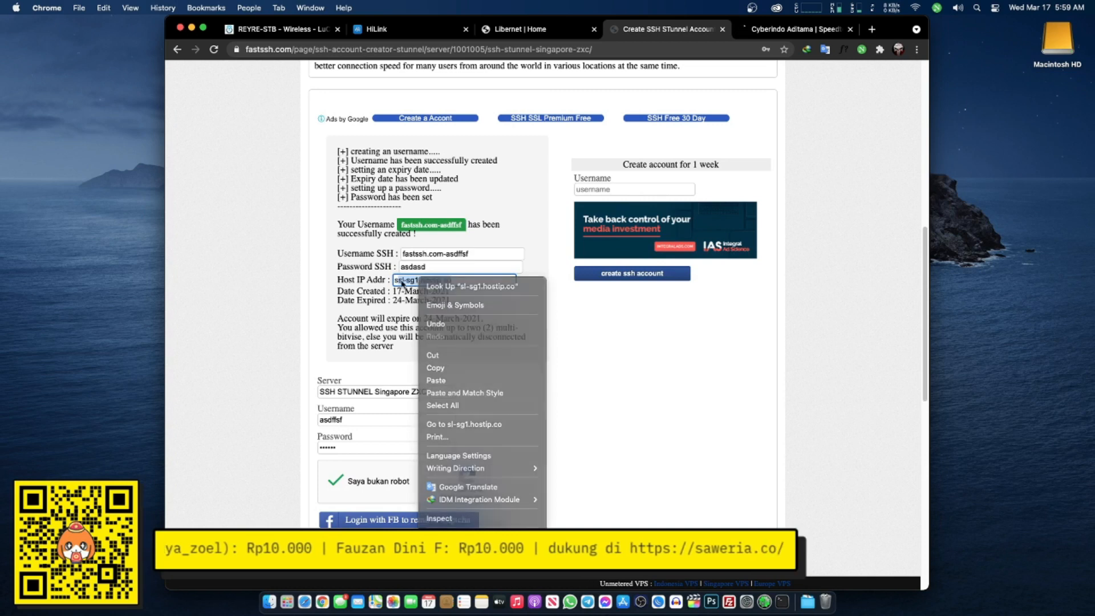
left_click(395, 280)
left_click_drag(395, 280, 451, 280)
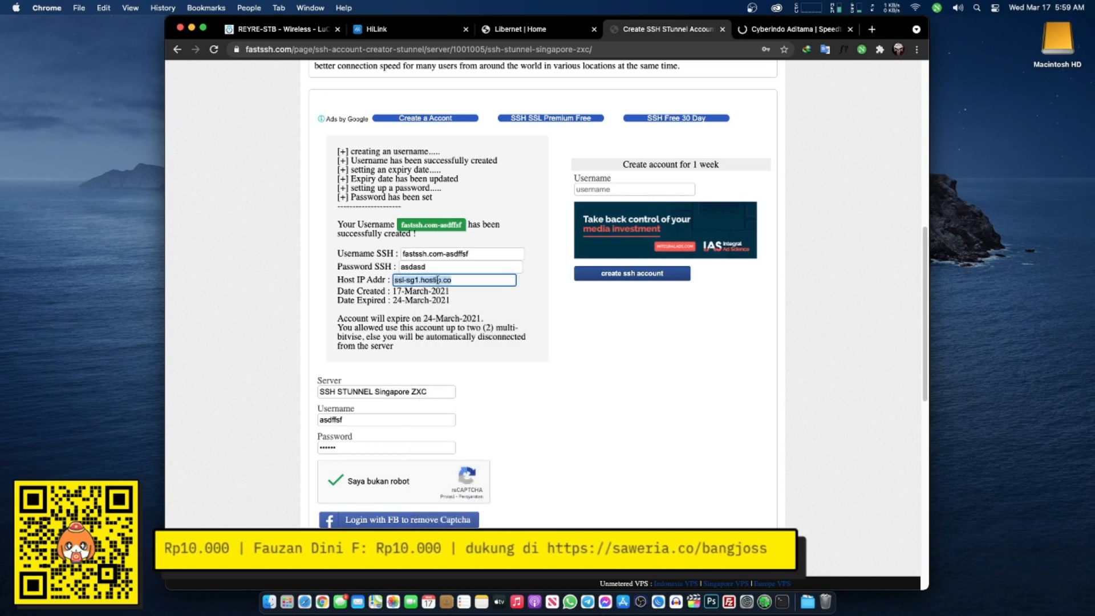
right_click(431, 276)
left_click(464, 370)
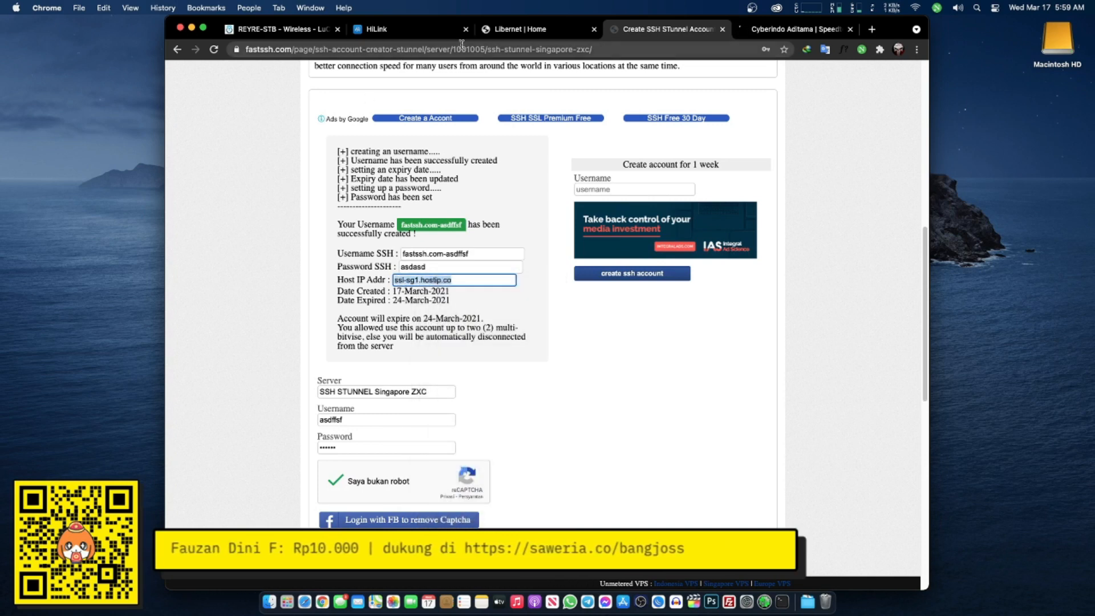
left_click(497, 28)
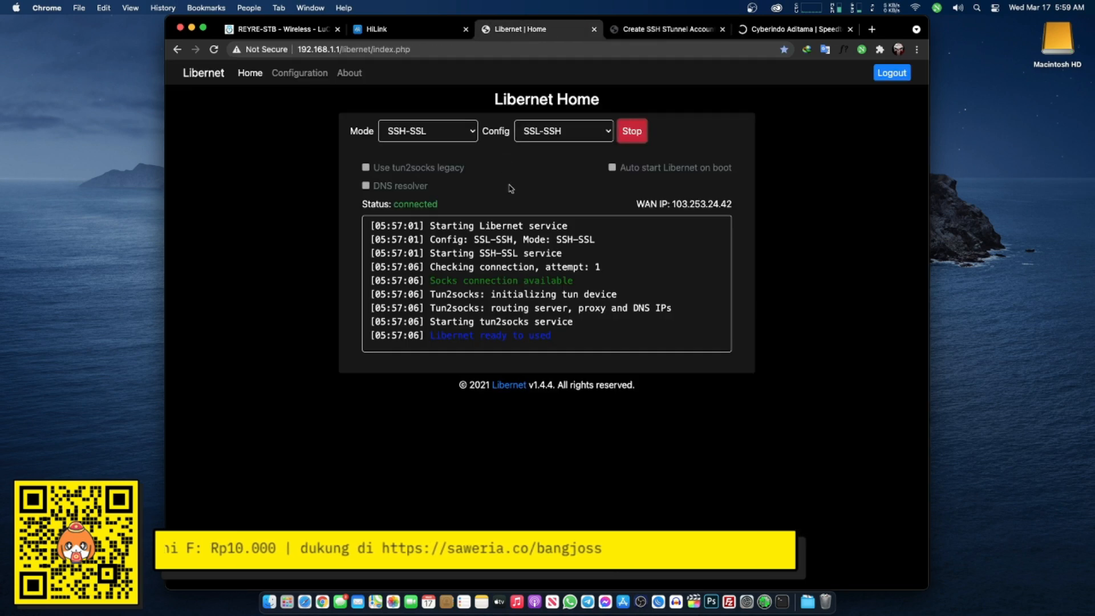
- Stop the running Libernet service and open its Configuration page
left_click(787, 29)
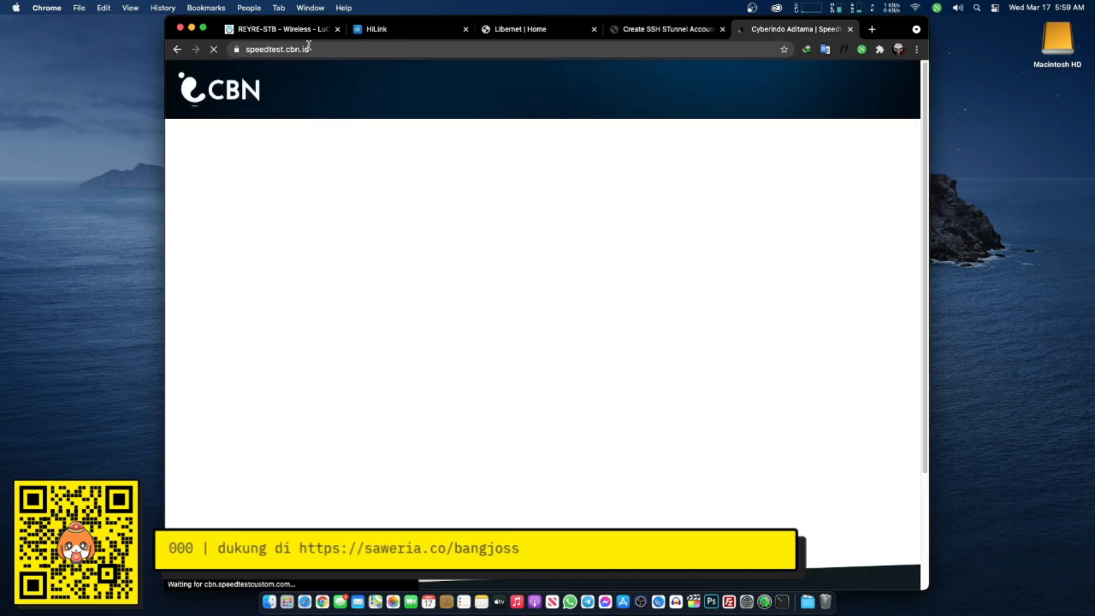
left_click(533, 30)
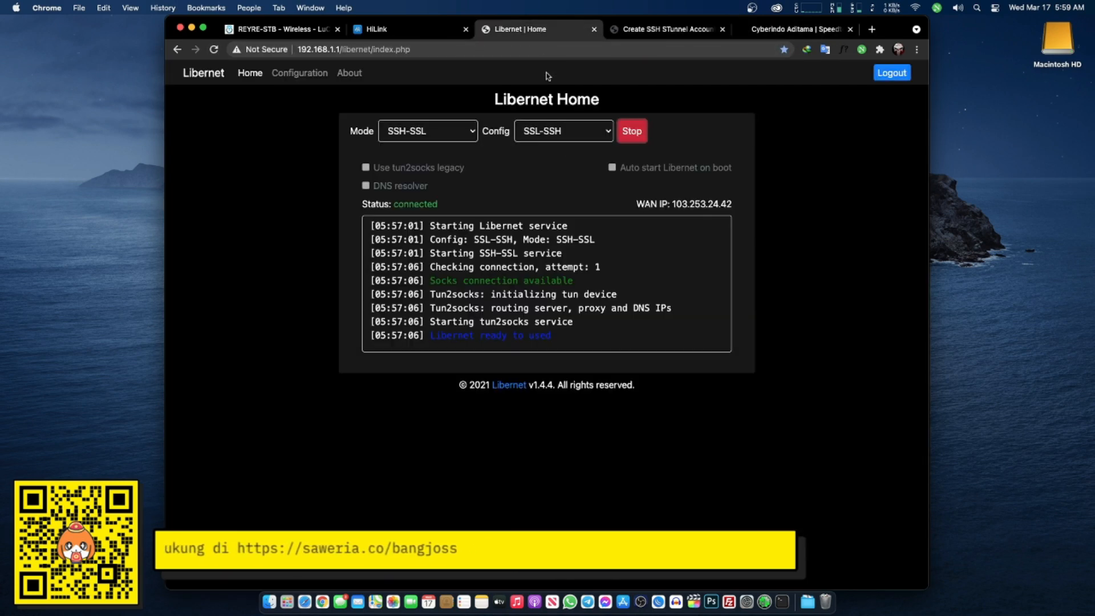
left_click(633, 134)
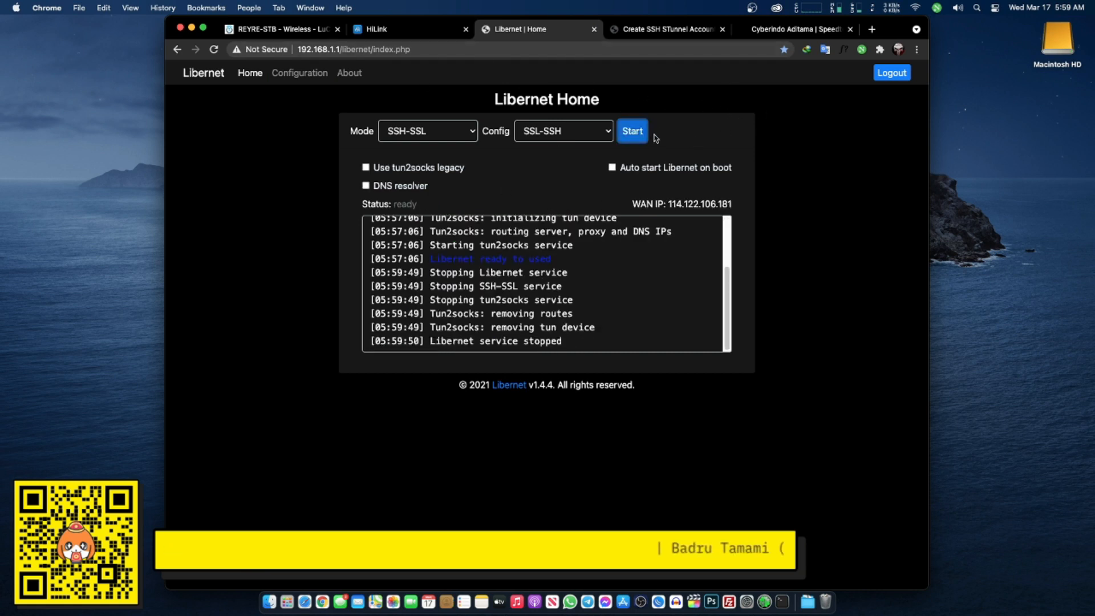
left_click(294, 75)
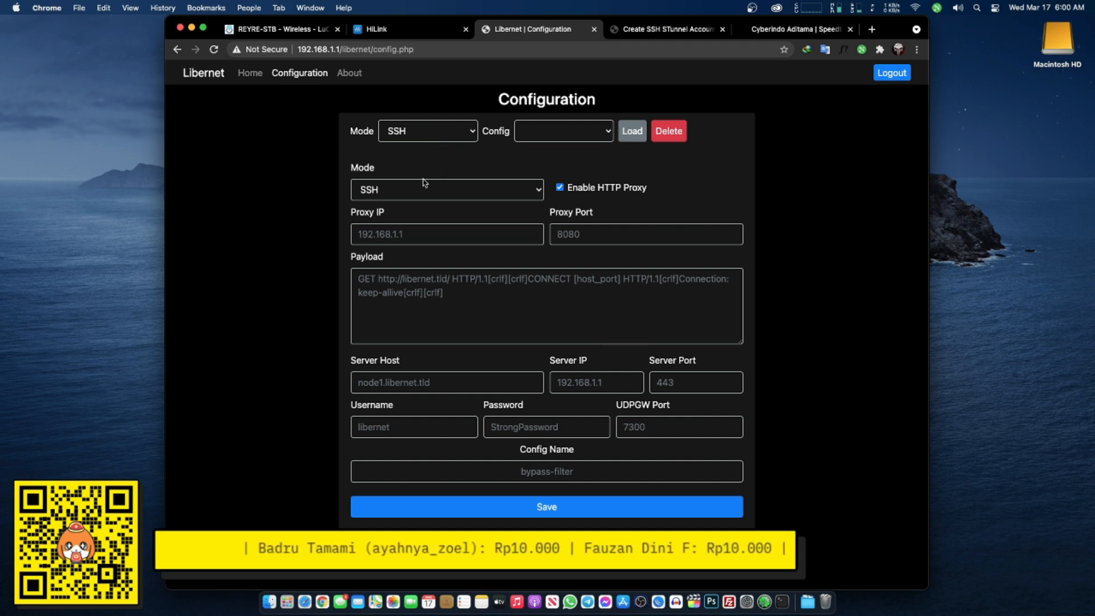
- Choose SSH-SSL as both the managed mode and the new config's mode
left_click(430, 135)
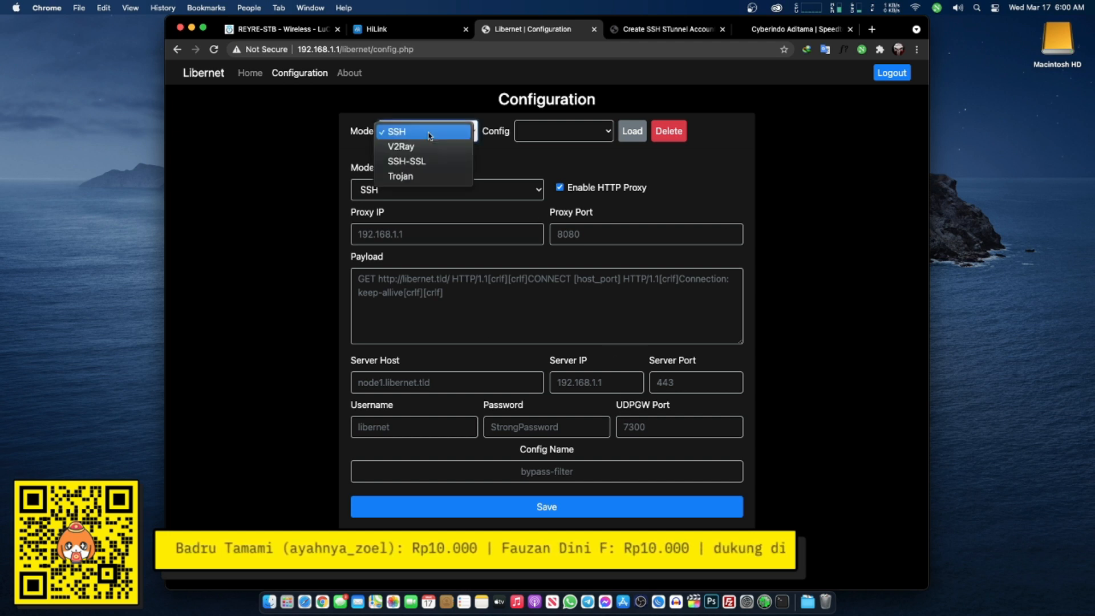
left_click(420, 161)
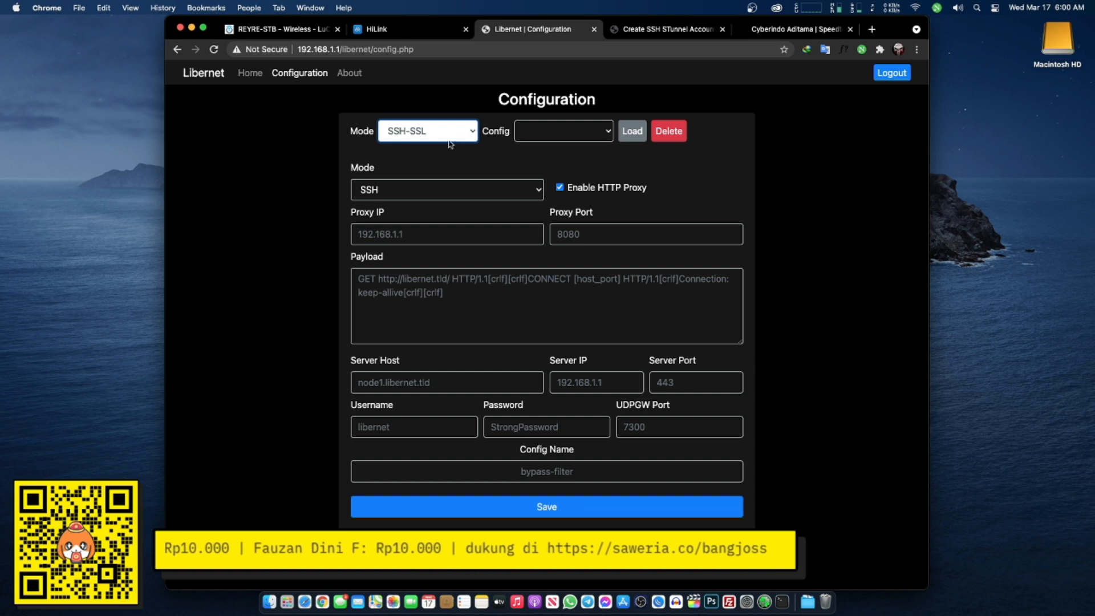
left_click(498, 190)
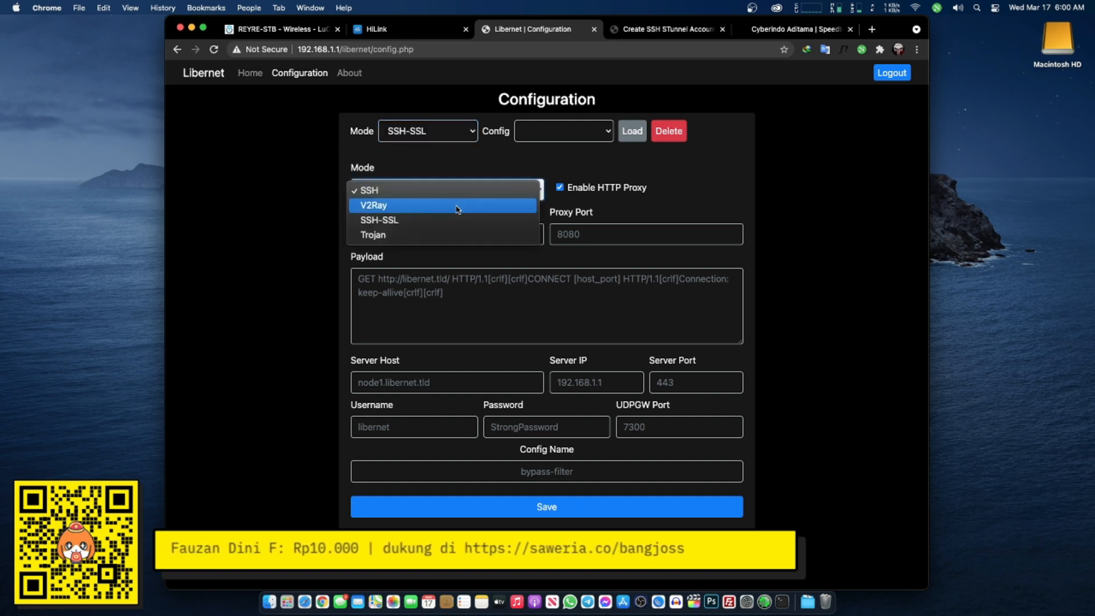
left_click(384, 221)
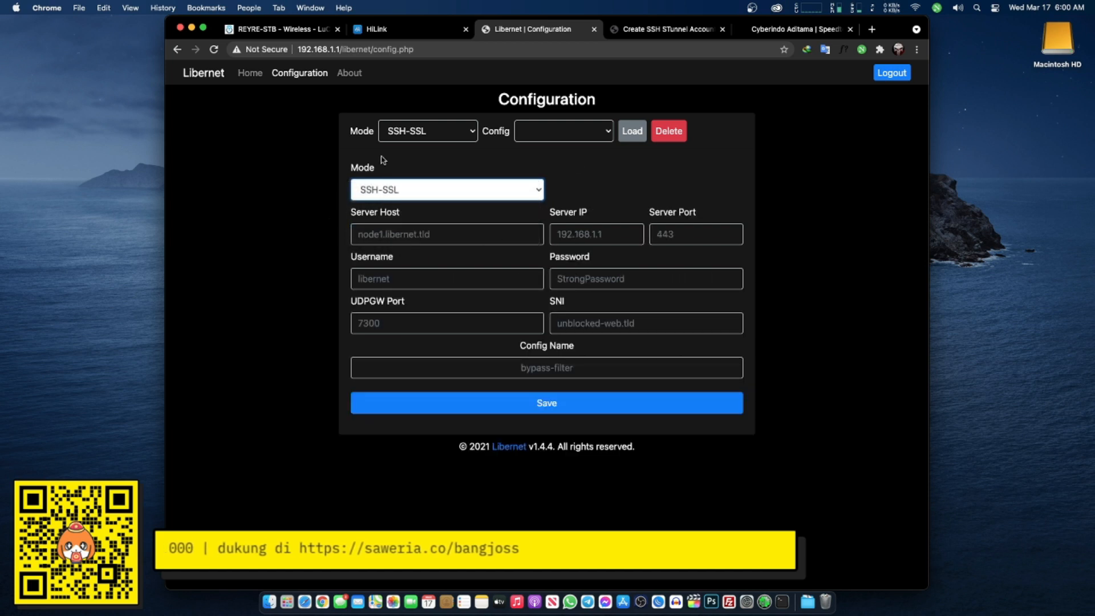
- Paste server host ssl-sg1.hostip.co, set port 444, and confirm the resolved IP 103.253.24.41
left_click(468, 233)
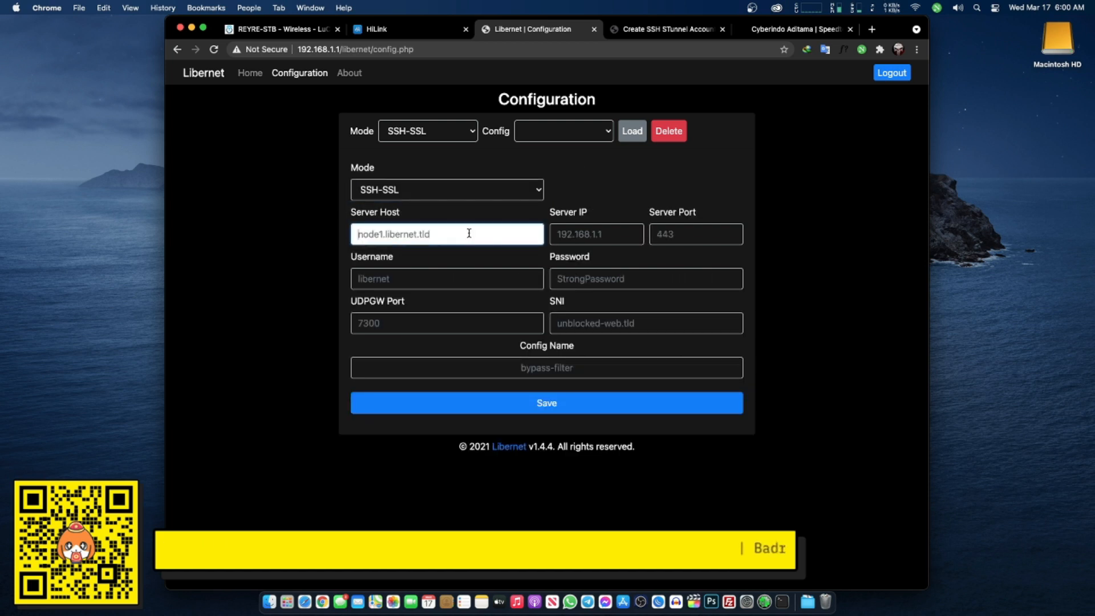
key("super+v")
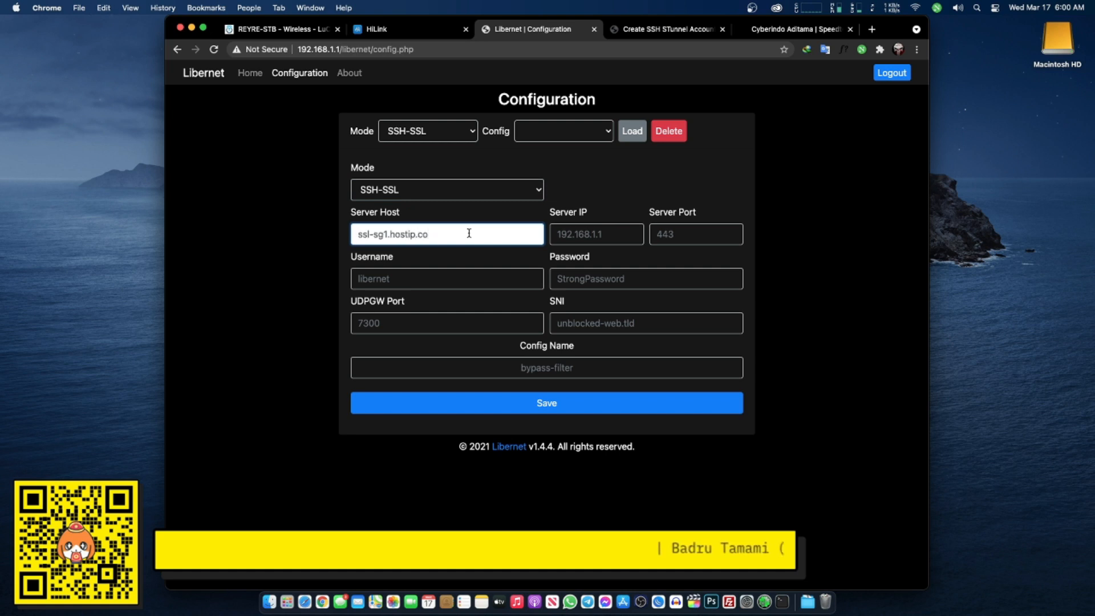
left_click(679, 245)
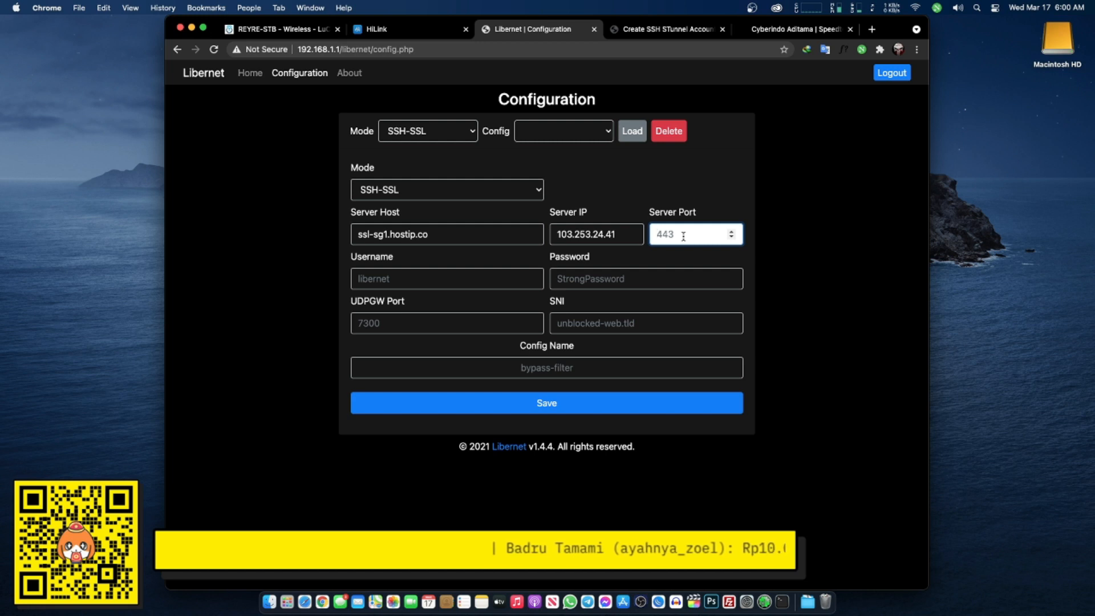
type("444")
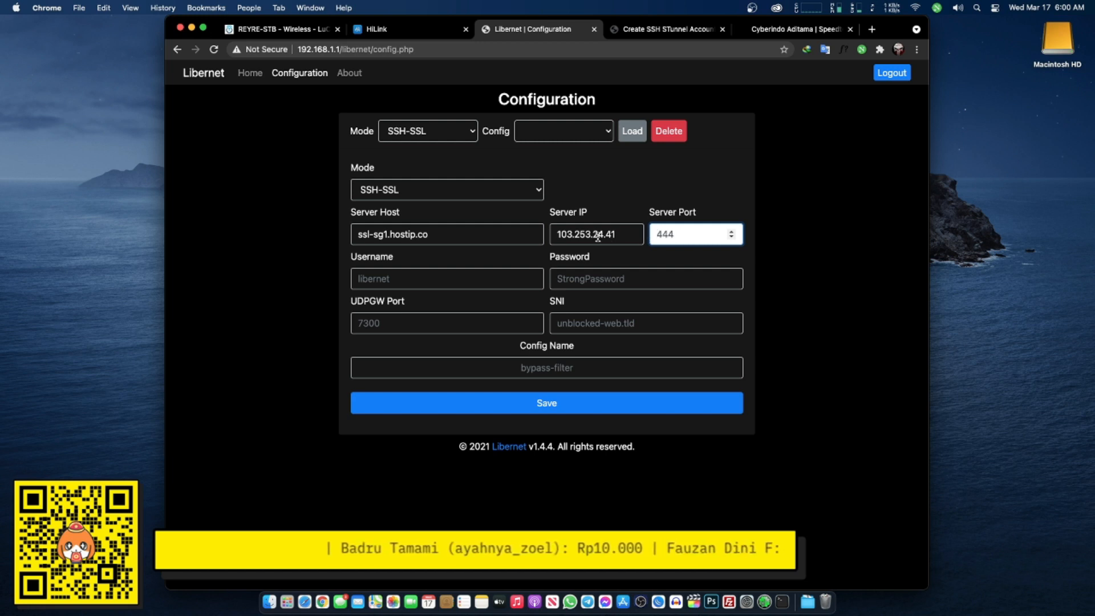
left_click_drag(550, 213, 589, 215)
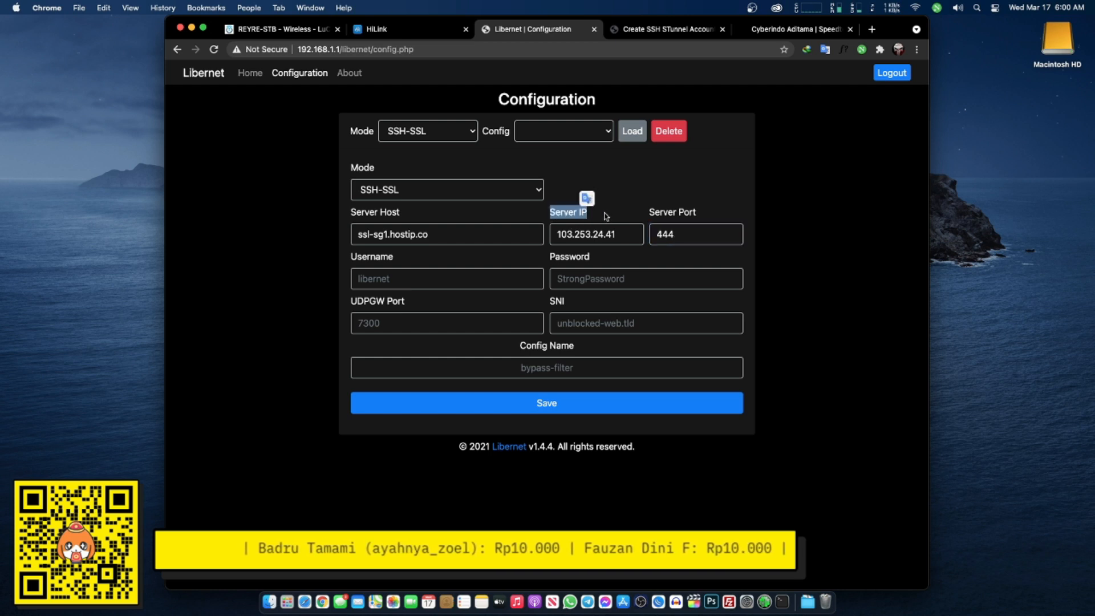
left_click(561, 219)
left_click_drag(354, 234, 464, 234)
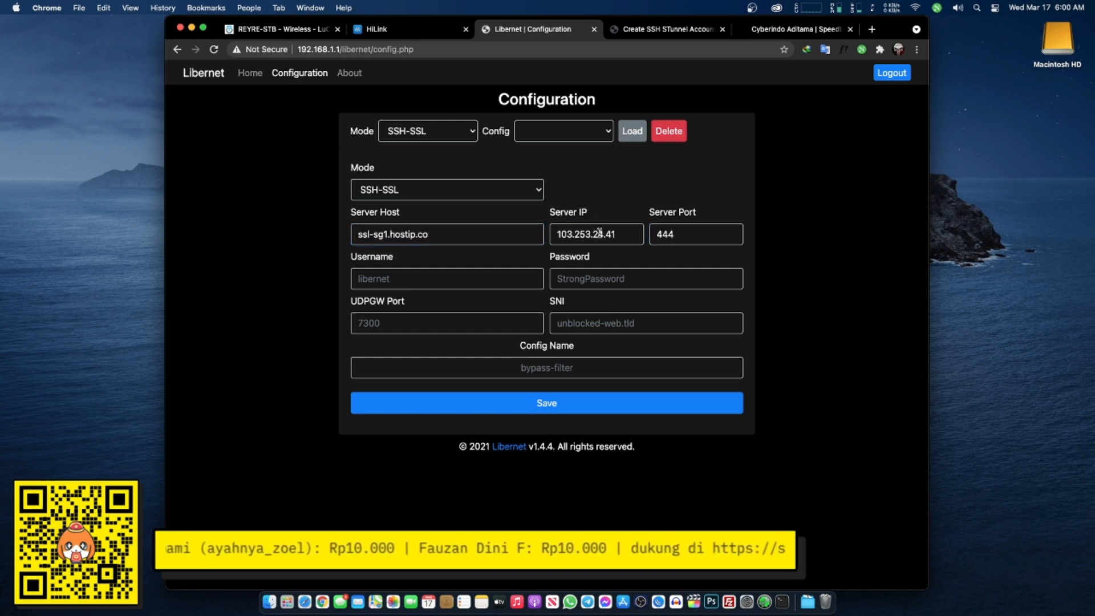
left_click_drag(625, 234, 552, 234)
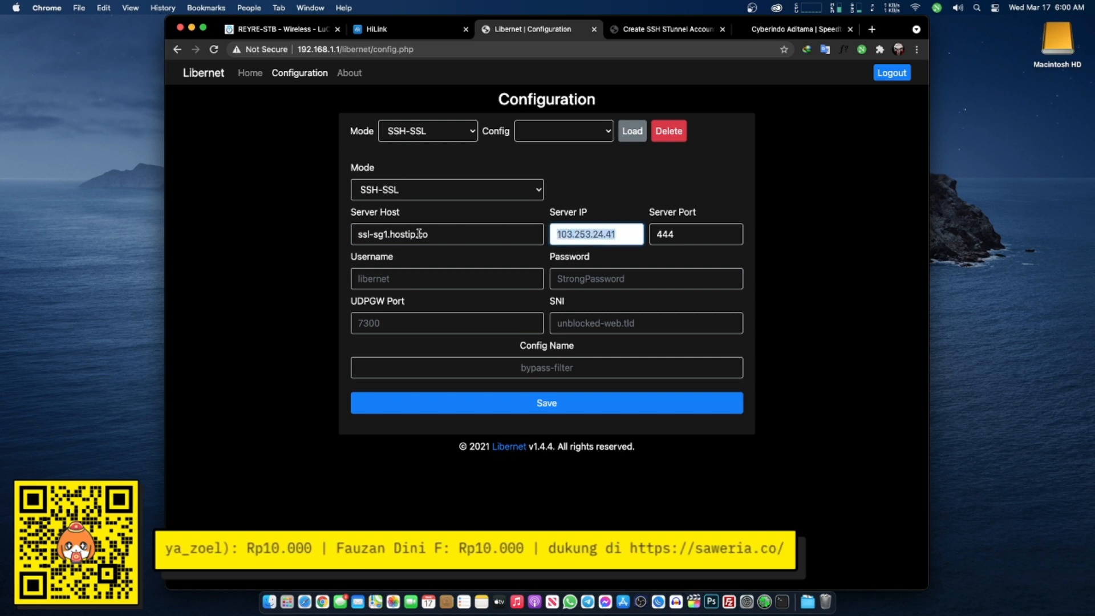
left_click(564, 211)
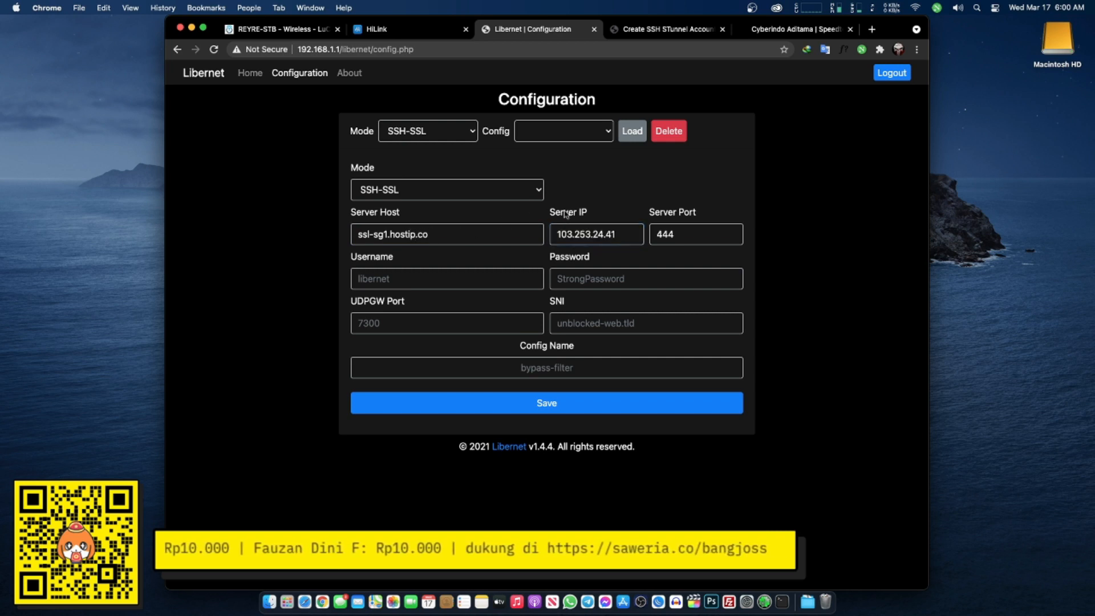
left_click(412, 278)
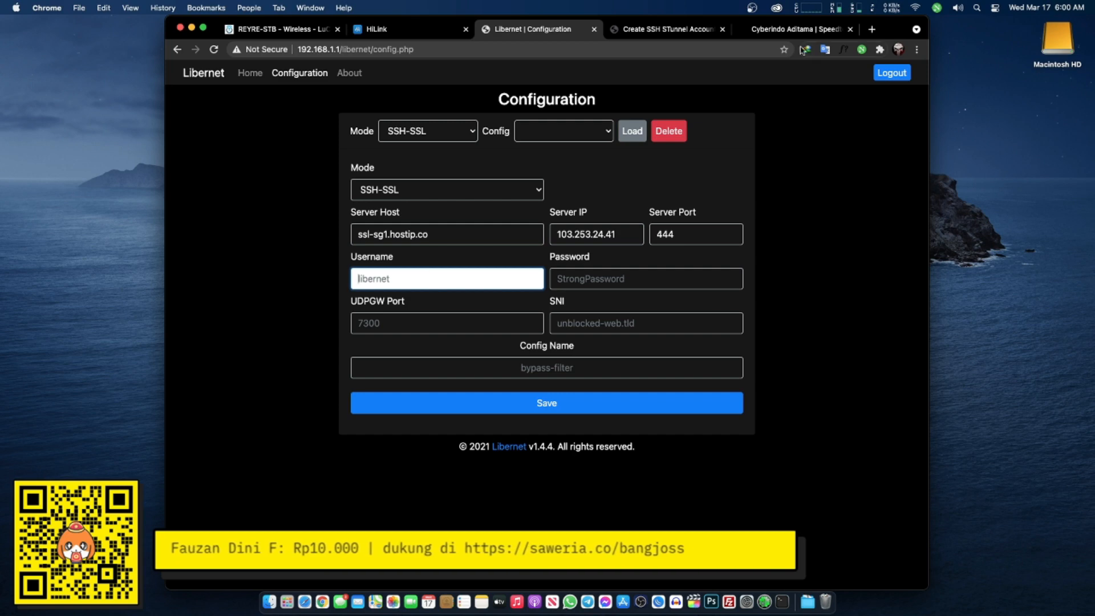
- Copy the FastSSH account's SSH username into Libernet's Username field
left_click(662, 28)
triple_click(478, 249)
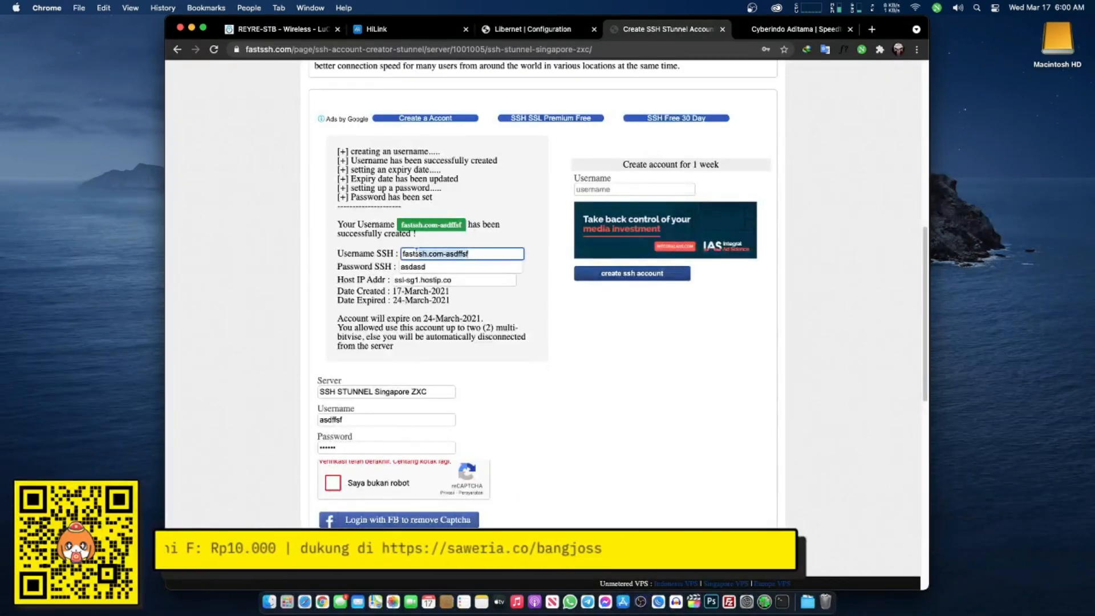
right_click(409, 253)
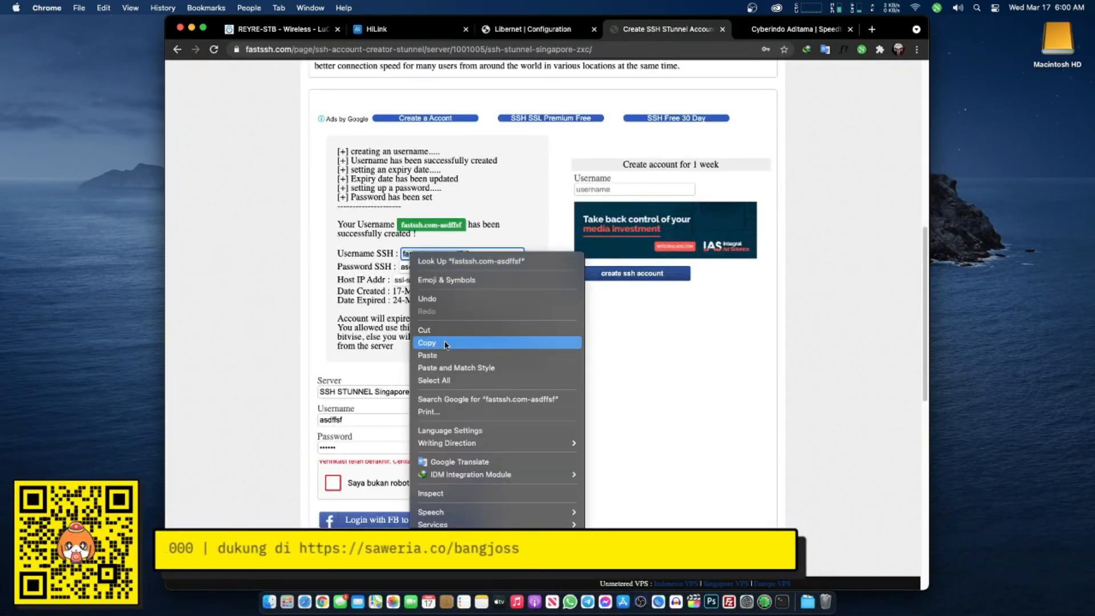
left_click(427, 343)
left_click(556, 29)
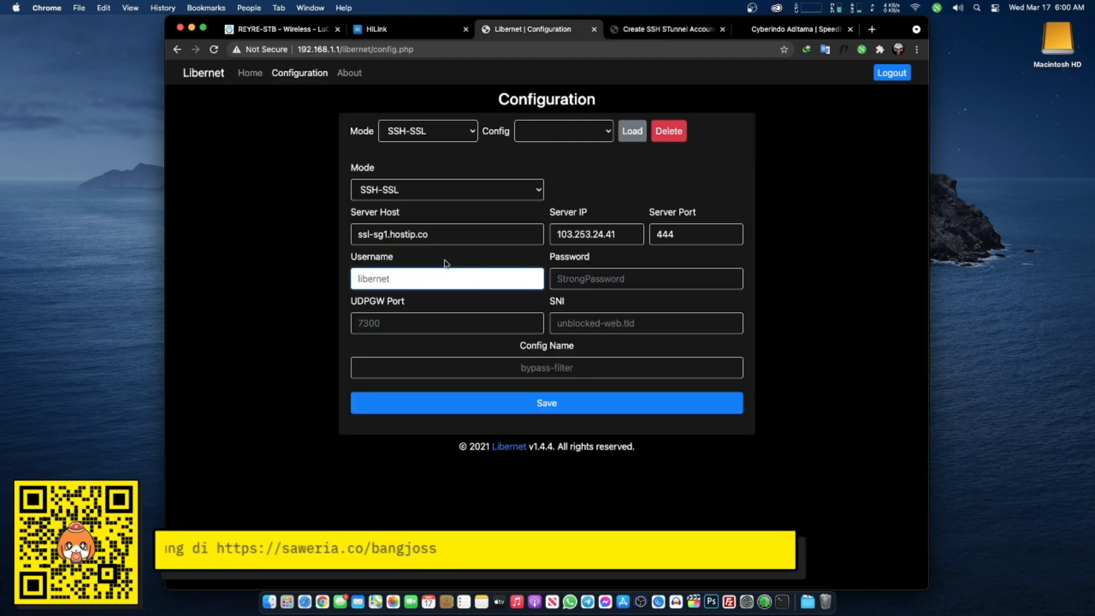
key("super+v")
- Copy the FastSSH account's SSH password into Libernet's Password field
left_click(661, 29)
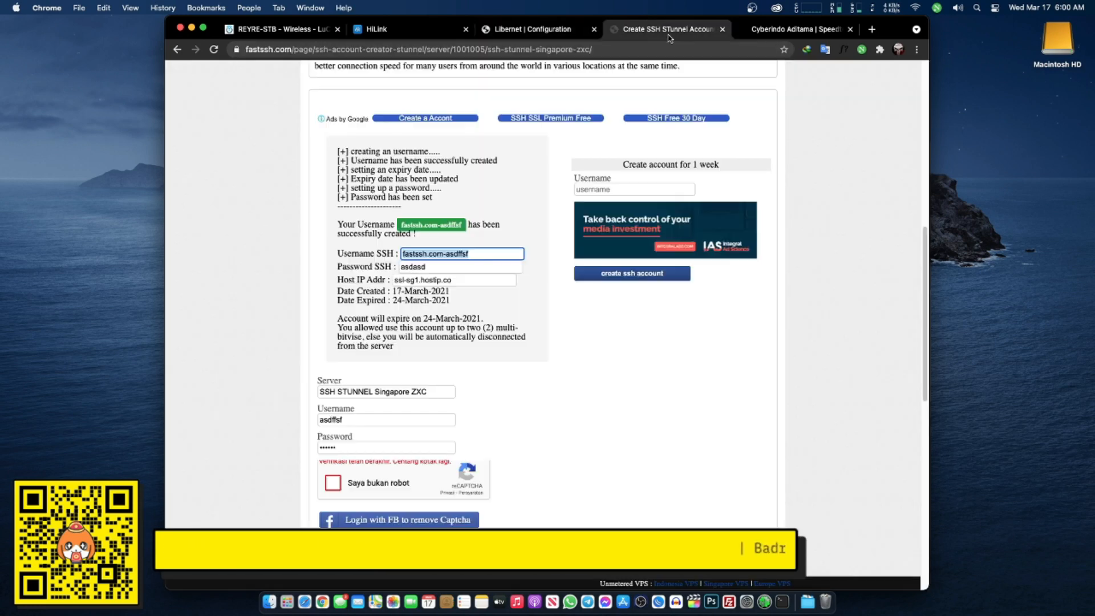
left_click(379, 265)
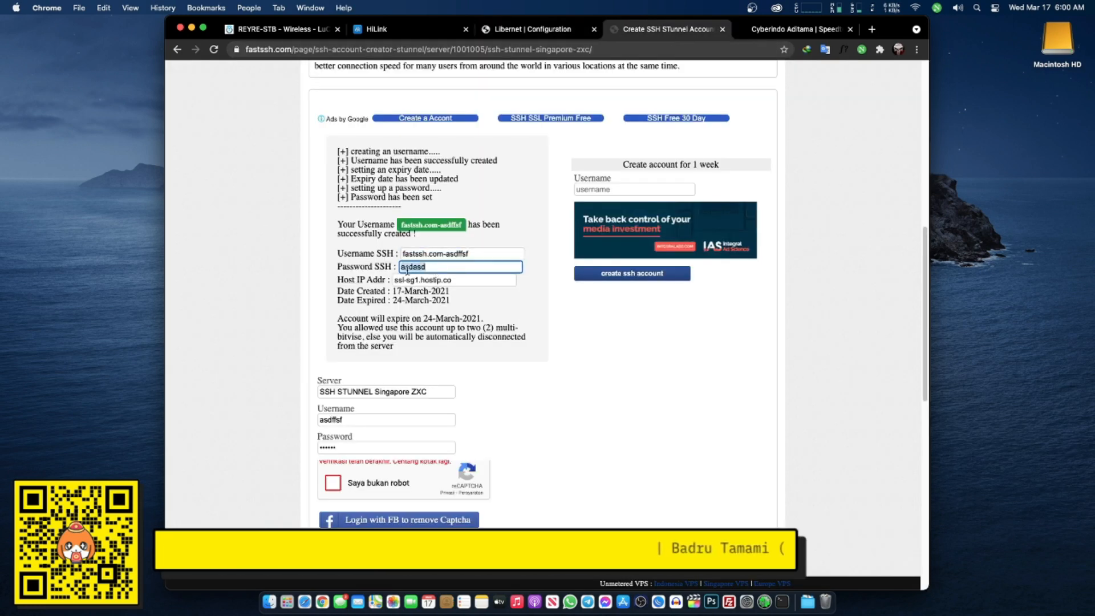
right_click(407, 270)
left_click(428, 355)
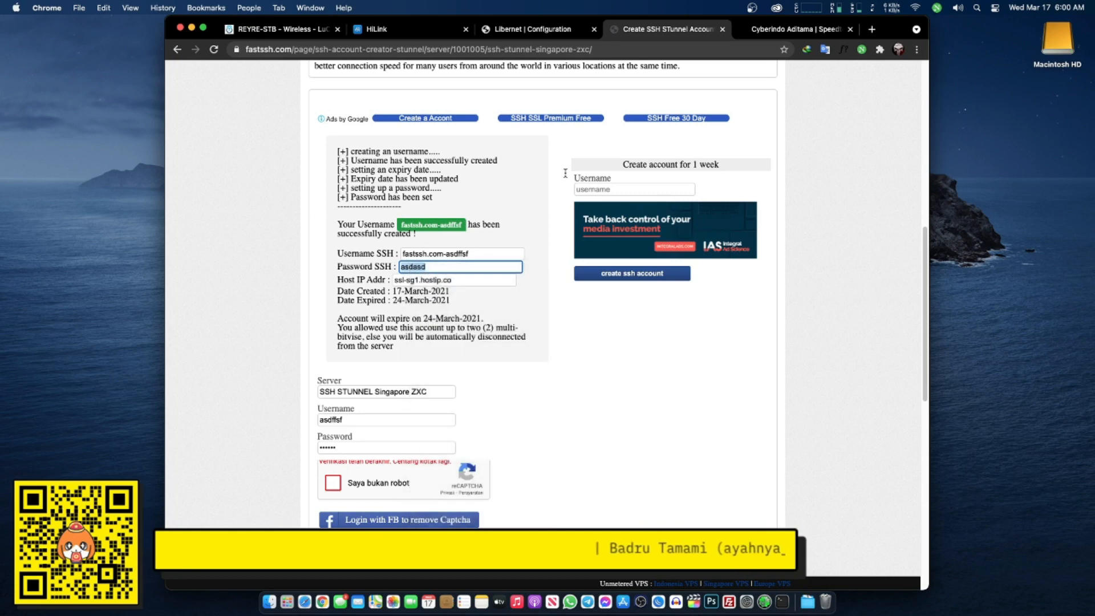
left_click(486, 29)
left_click(583, 275)
key("super+v")
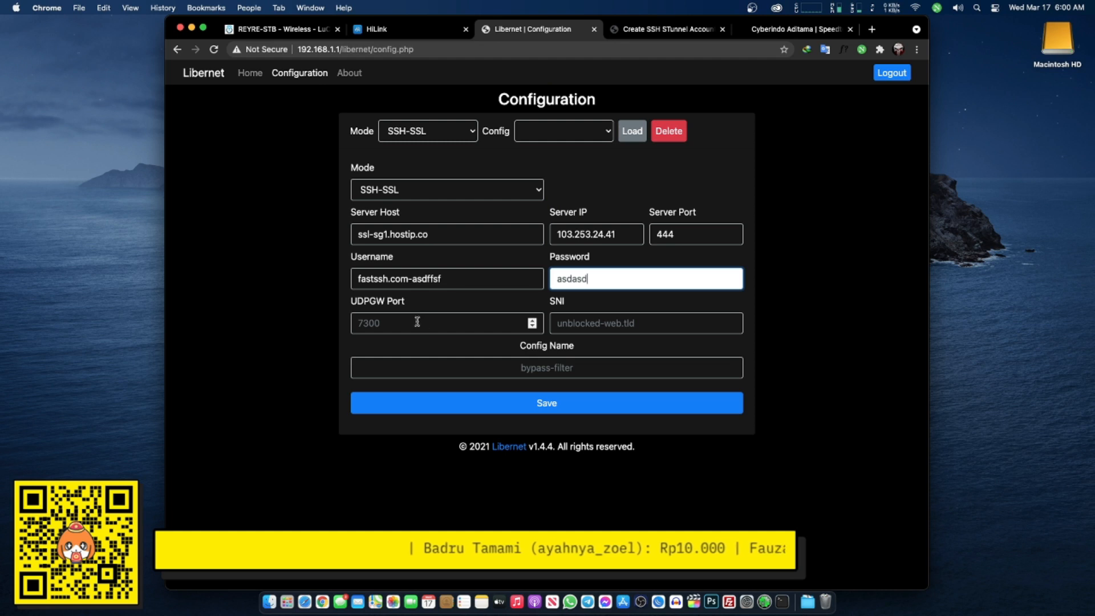
left_click(396, 323)
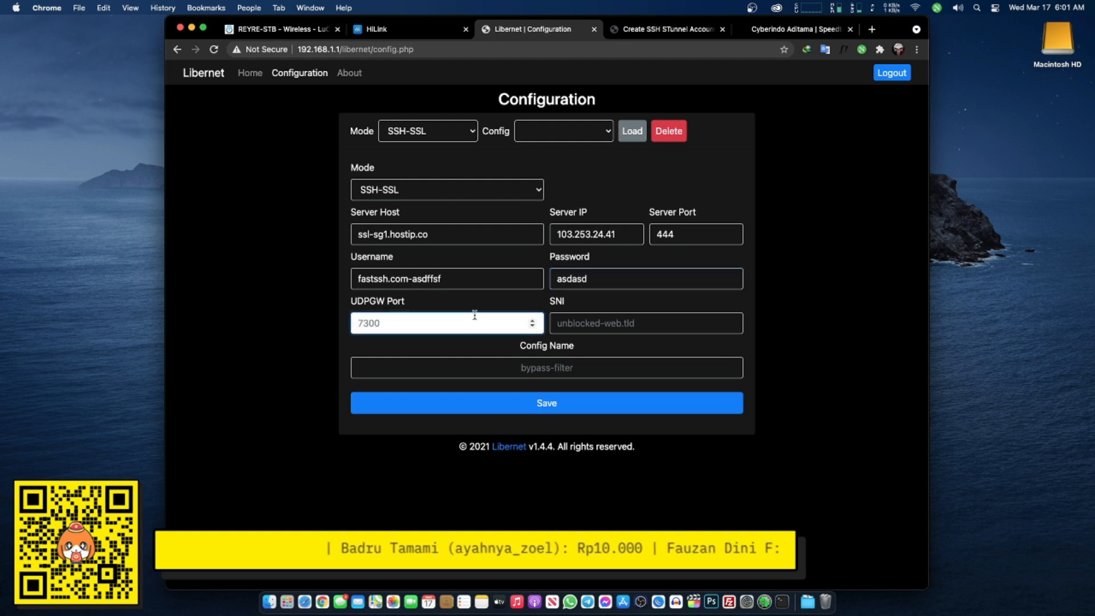
type("7300")
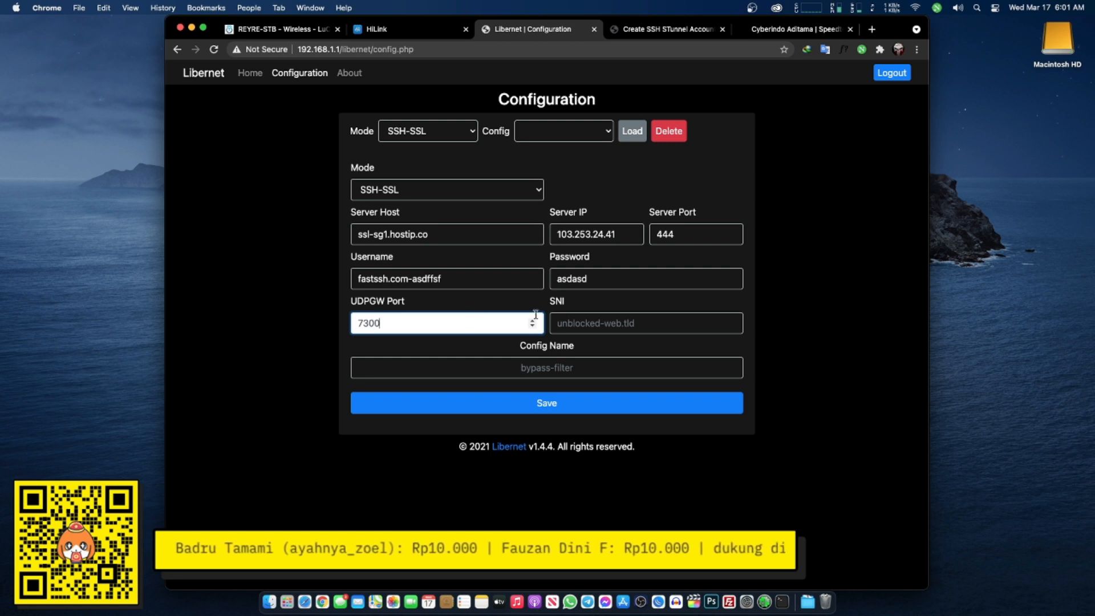
left_click(570, 321)
type("www.whatsapp.com")
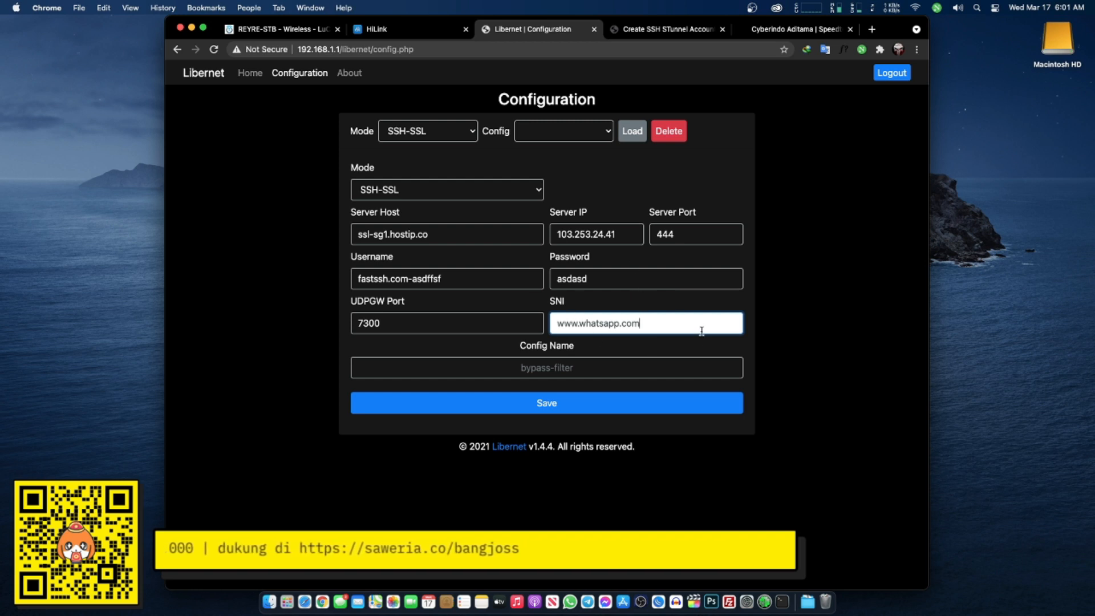
- Name the config SSL_TES and save it
left_click(570, 368)
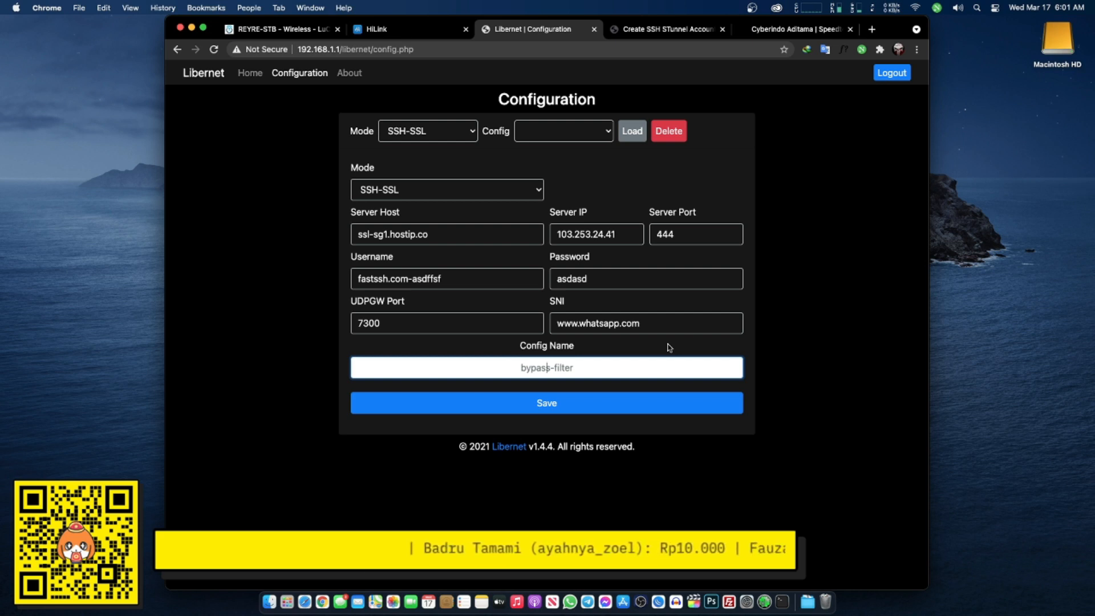
type("SSLLU")
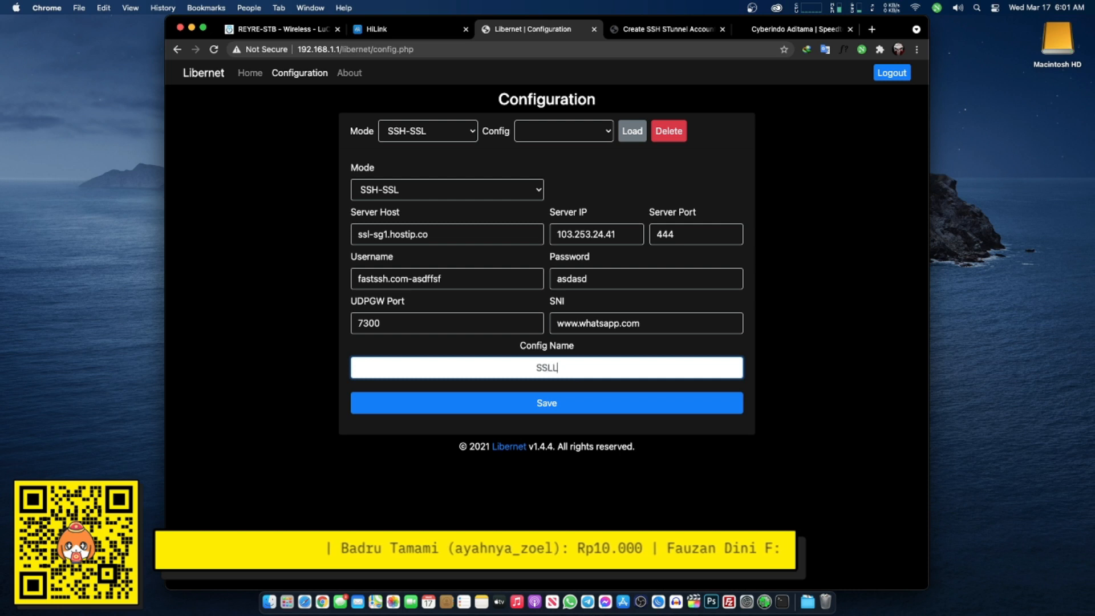
key("BackSpace")
type("_")
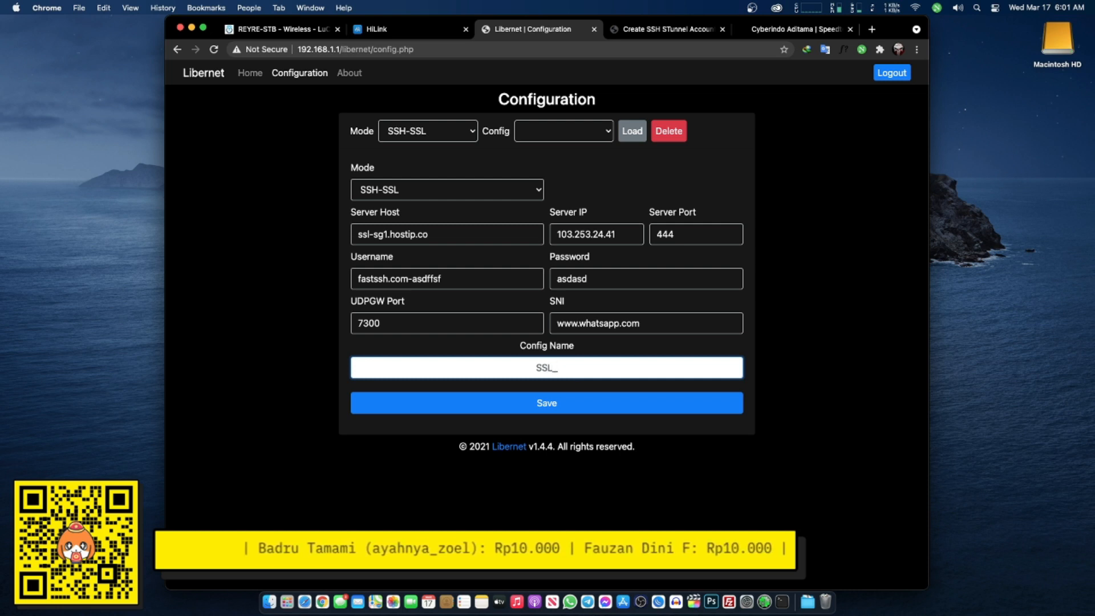
key("BackSpace")
key("BackSpace")
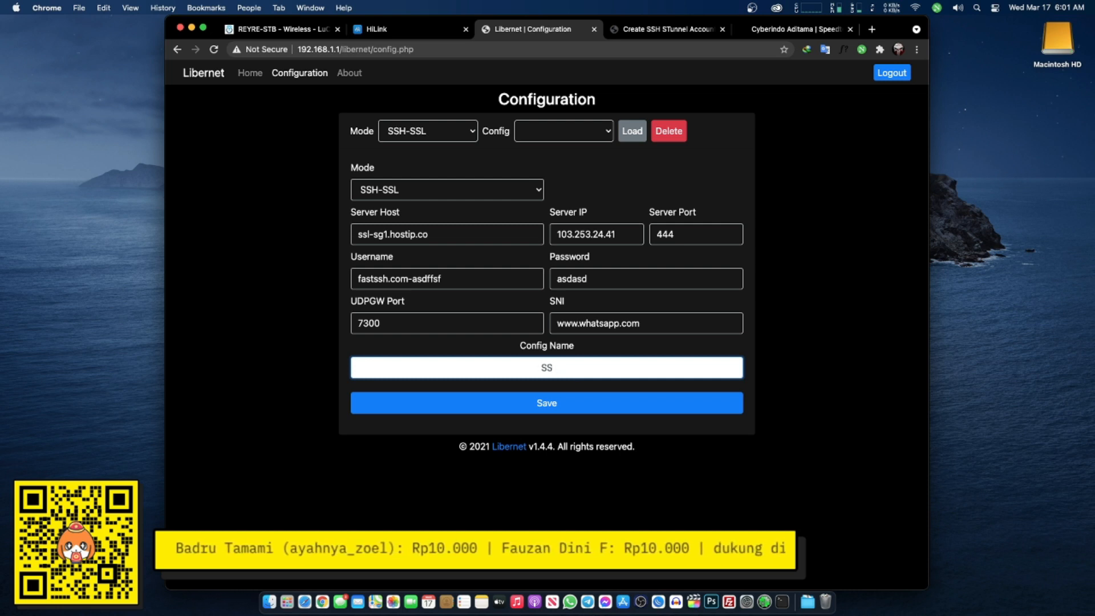
type("L_TES")
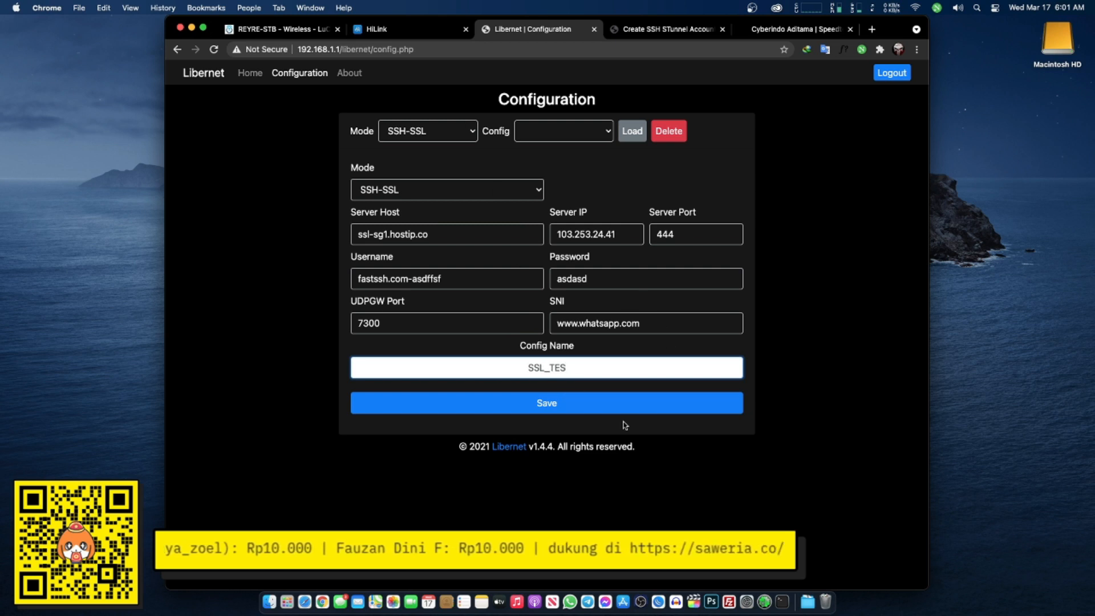
left_click(546, 407)
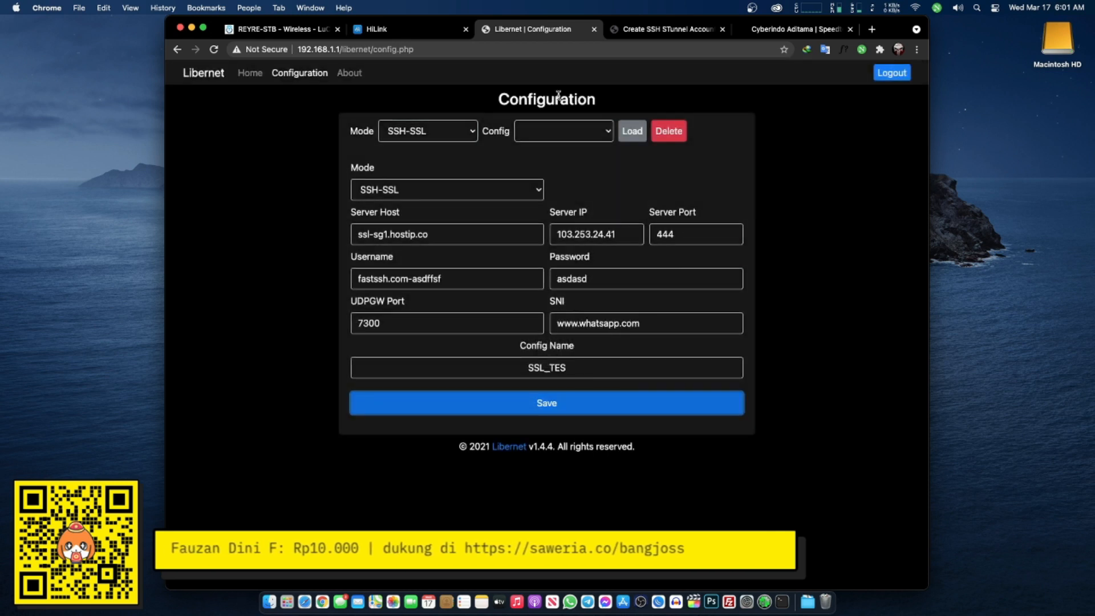
- On Libernet Home, keep SSH-SSL mode and choose the SSL_TES config
left_click(247, 76)
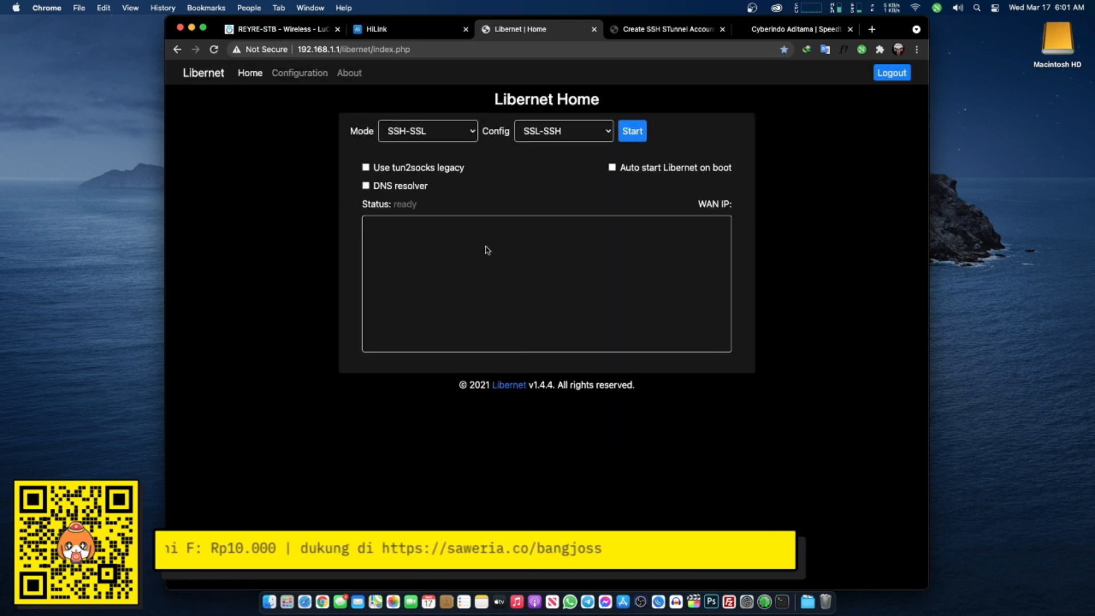
left_click(414, 143)
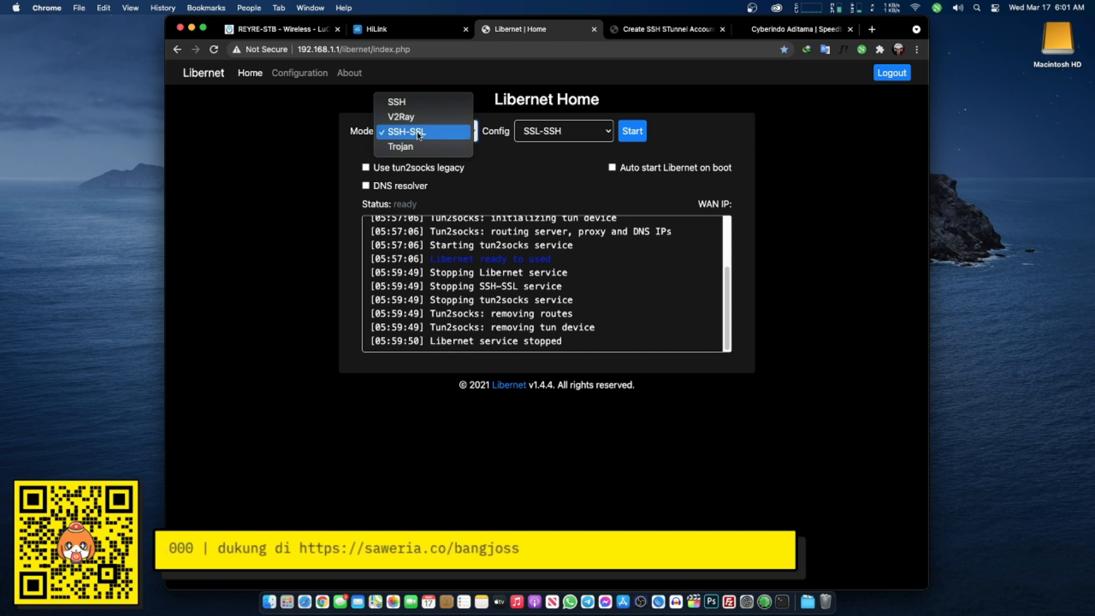
left_click(408, 135)
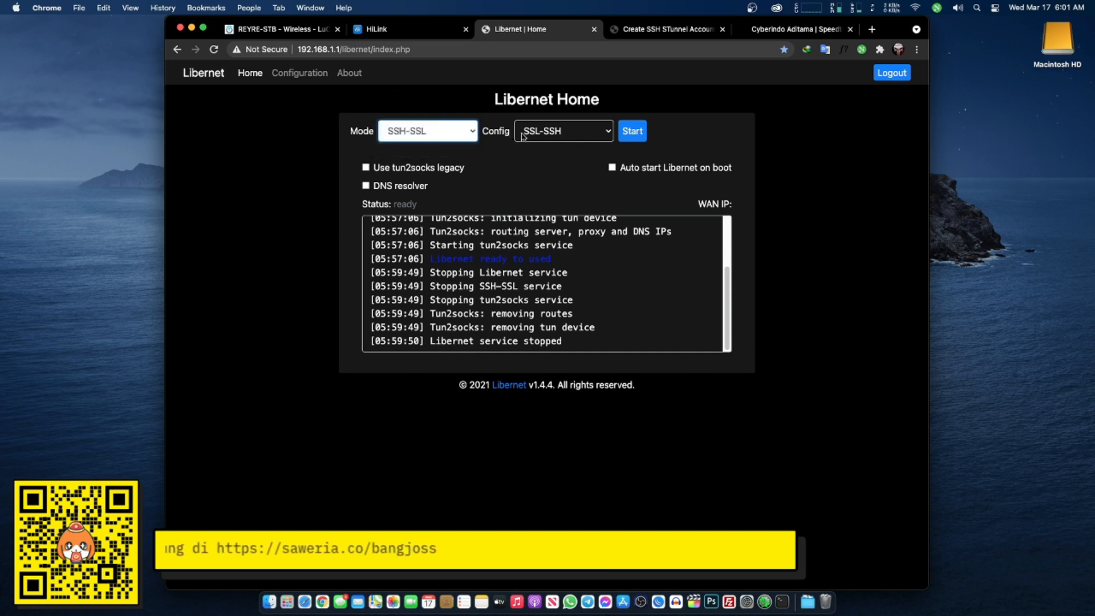
left_click(558, 134)
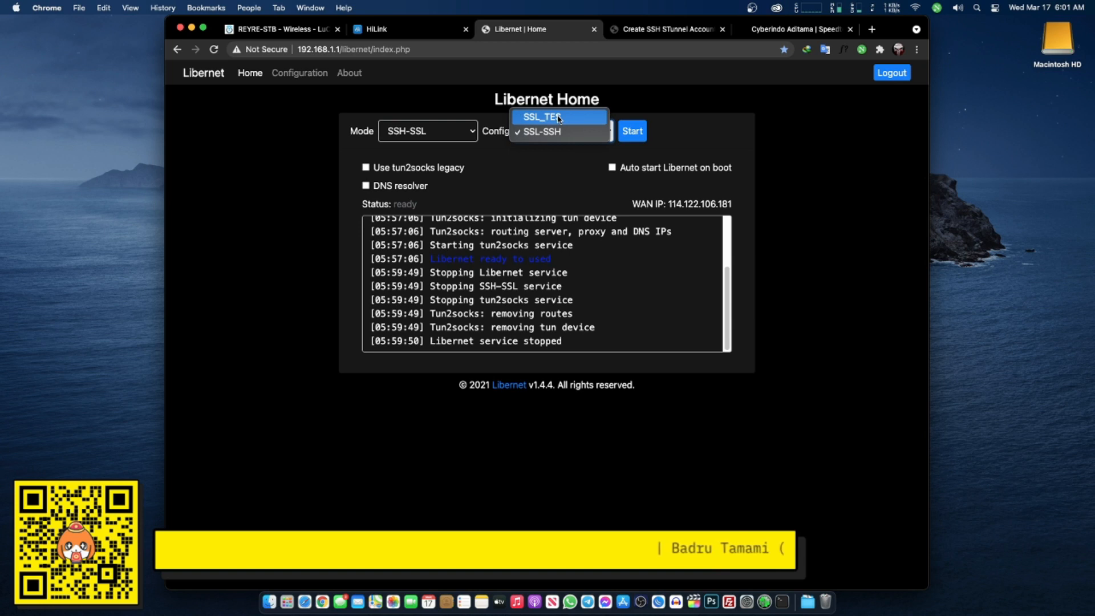
left_click(559, 118)
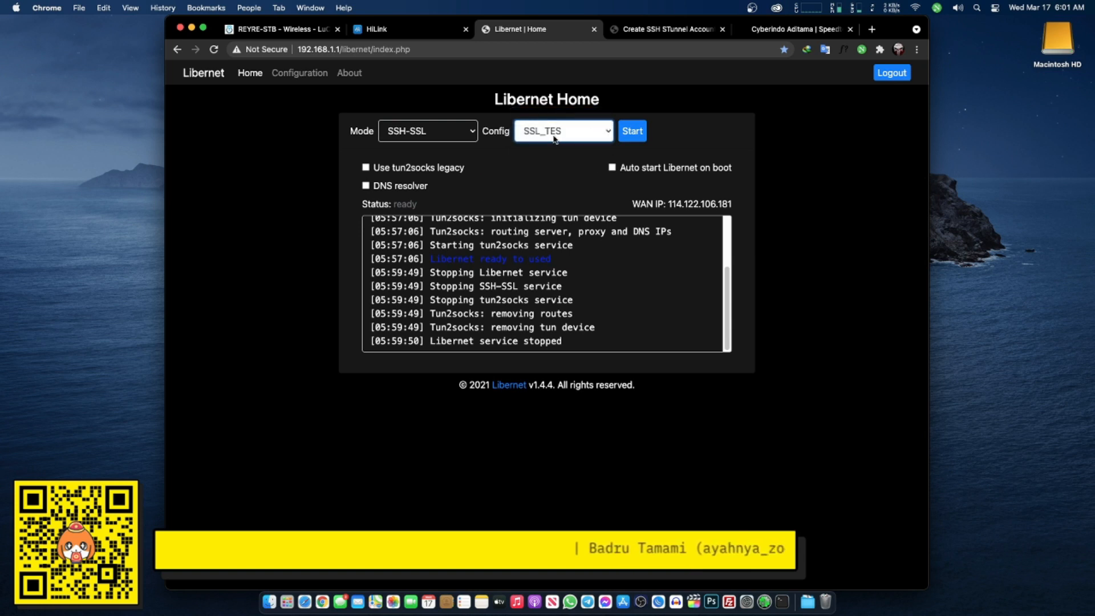
left_click(553, 132)
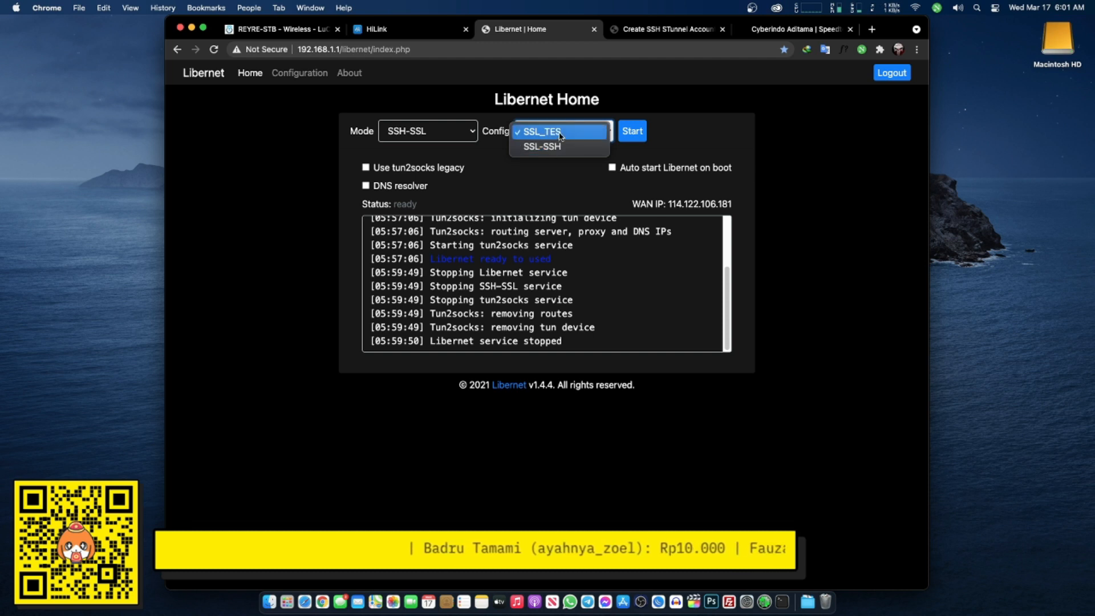
left_click(560, 132)
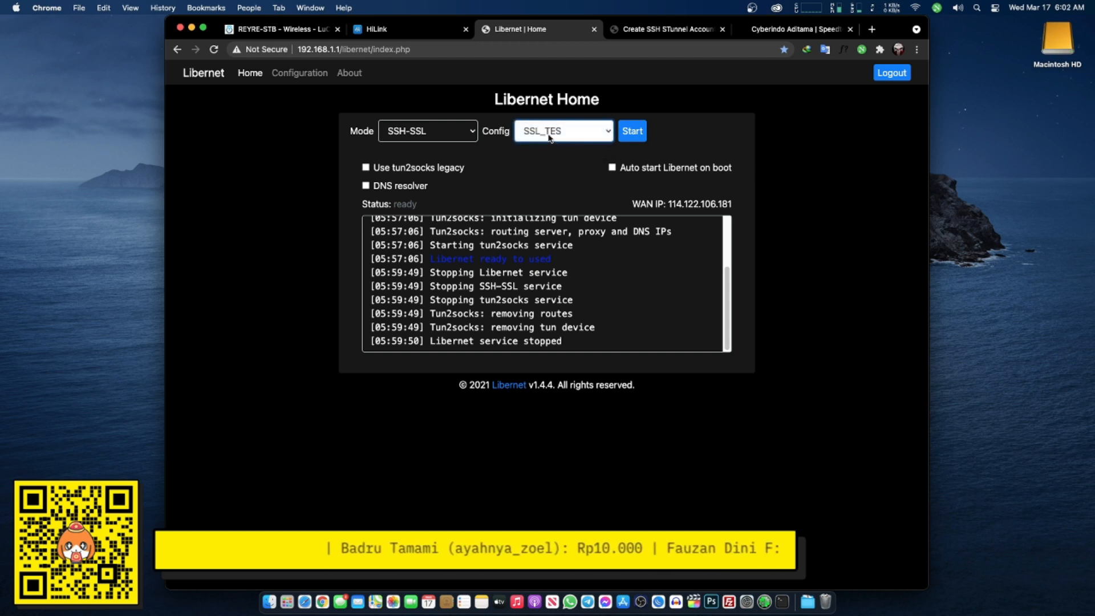
left_click(631, 134)
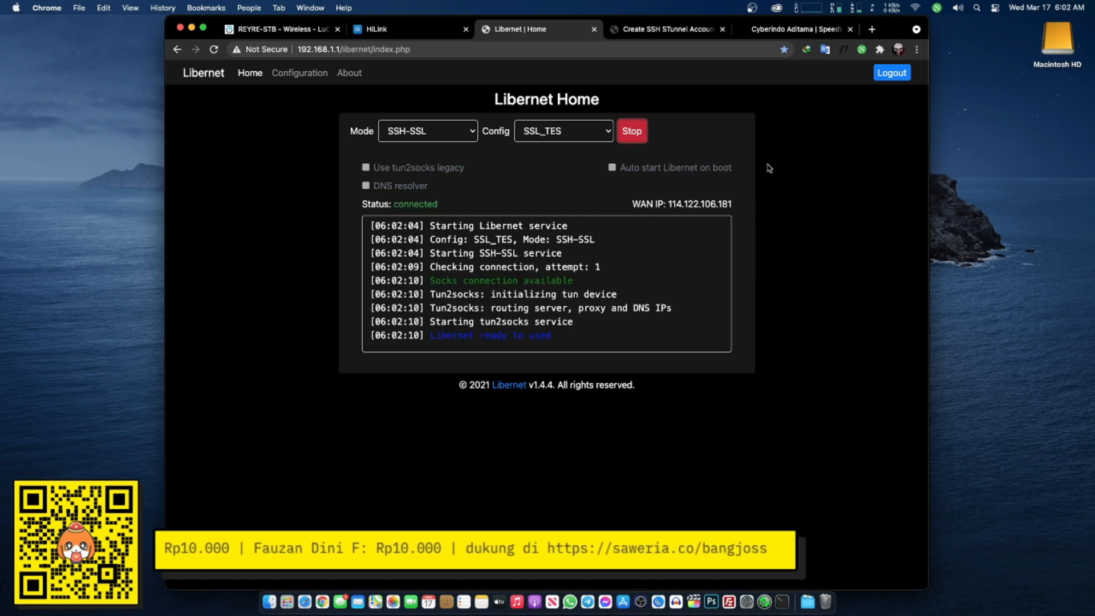
left_click_drag(436, 235, 618, 339)
left_click(614, 288)
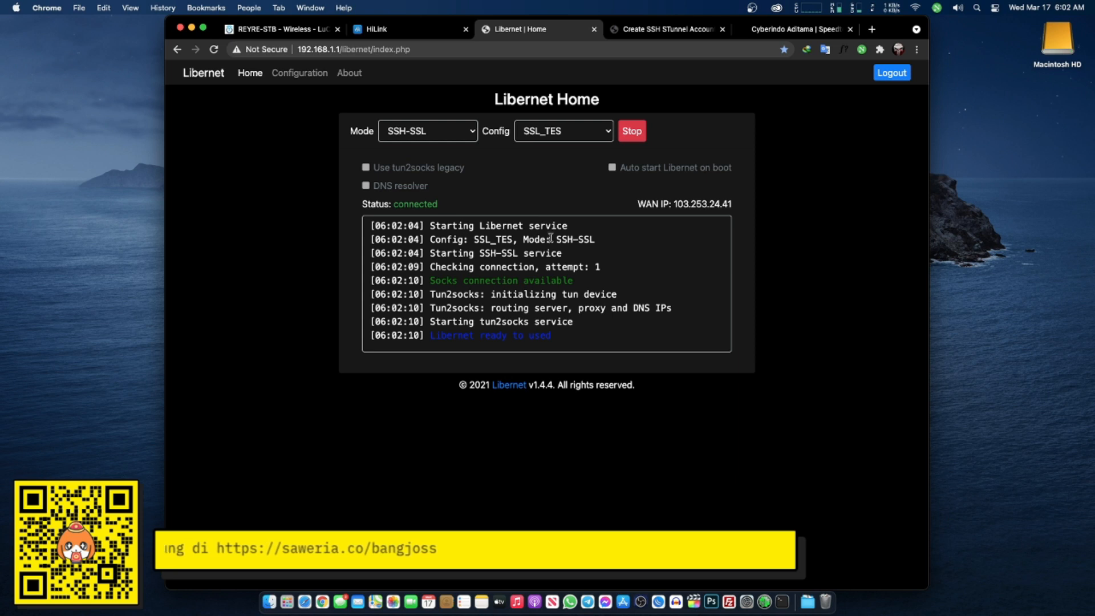
left_click(752, 35)
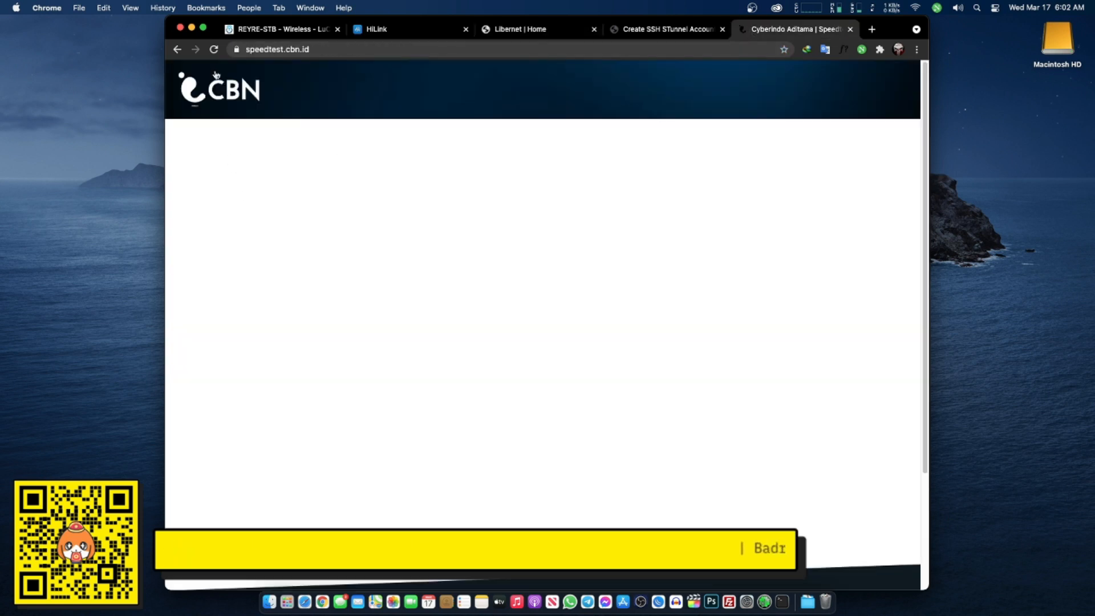
- Reload the CBN speed test, then run fast.com in a new tab, reaching 5.7 Mbps
left_click(214, 49)
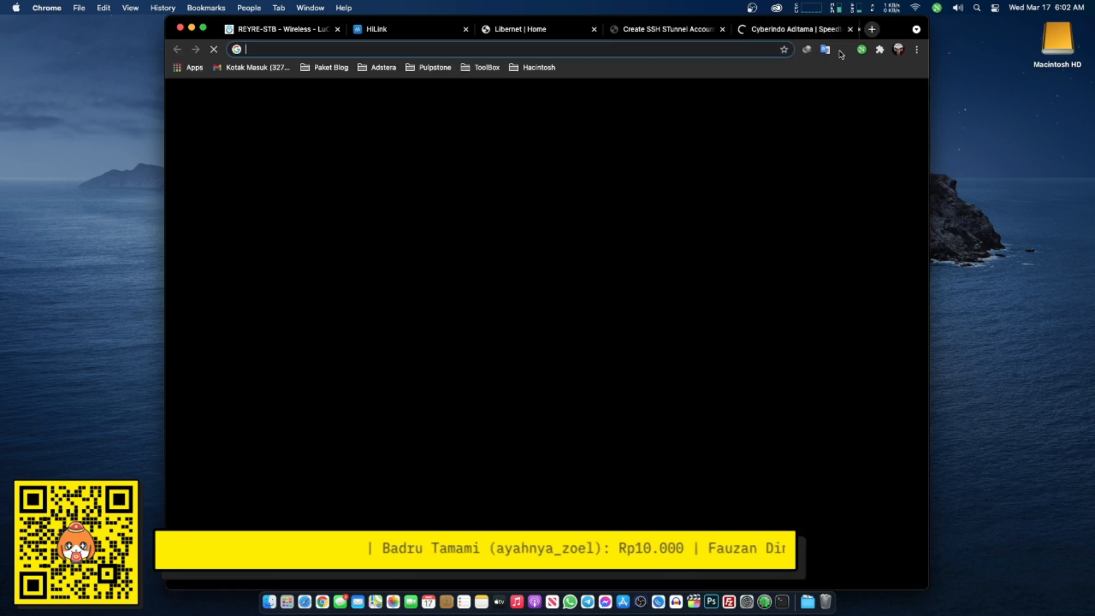
left_click(871, 30)
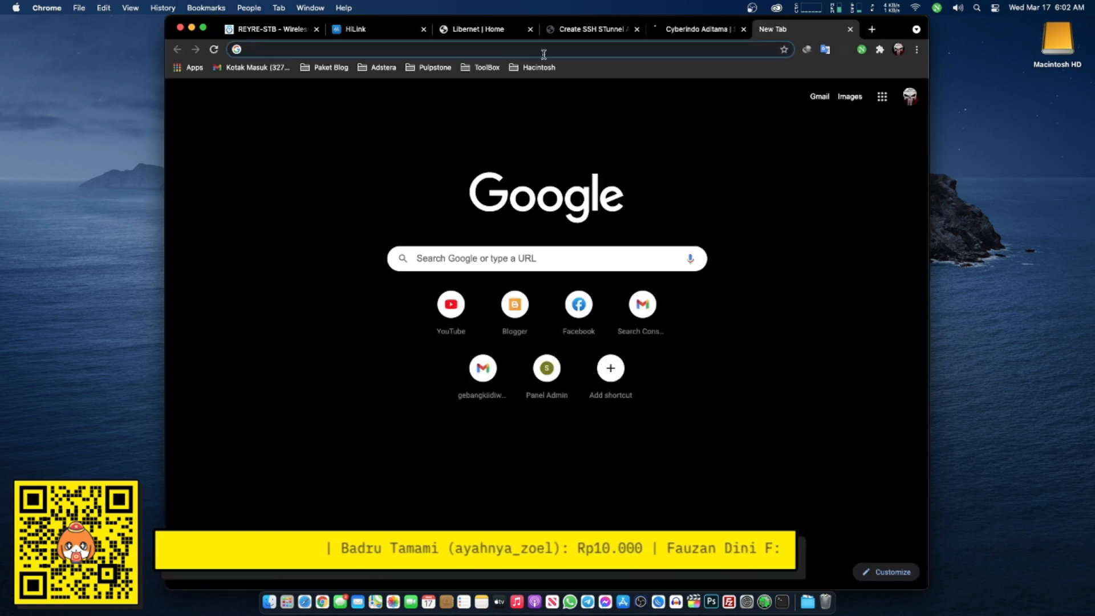
type("fast.com")
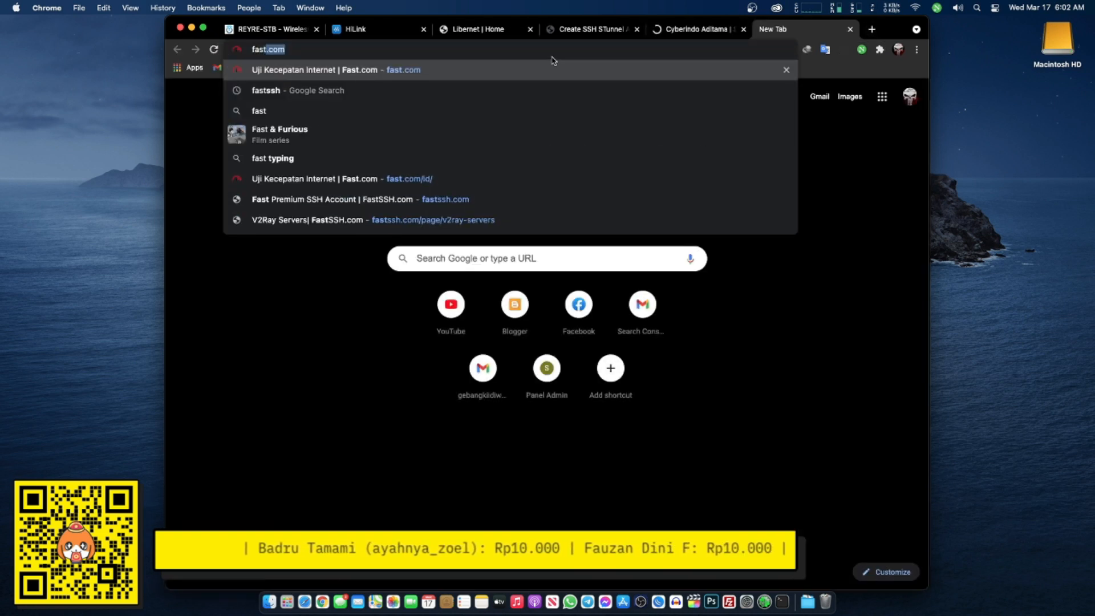
left_click(557, 70)
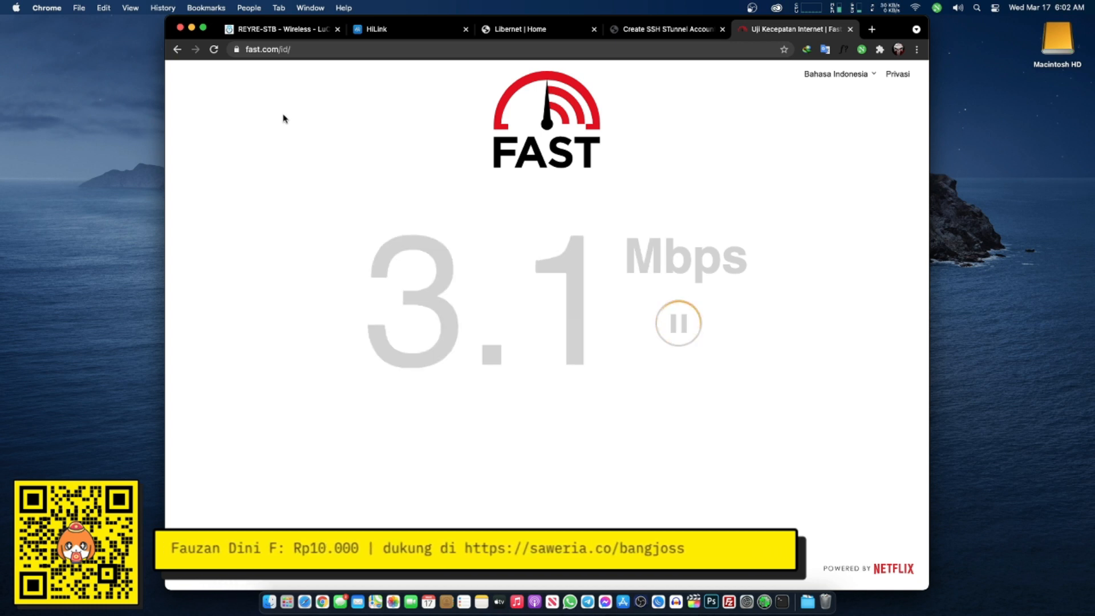
left_click(872, 30)
type("my")
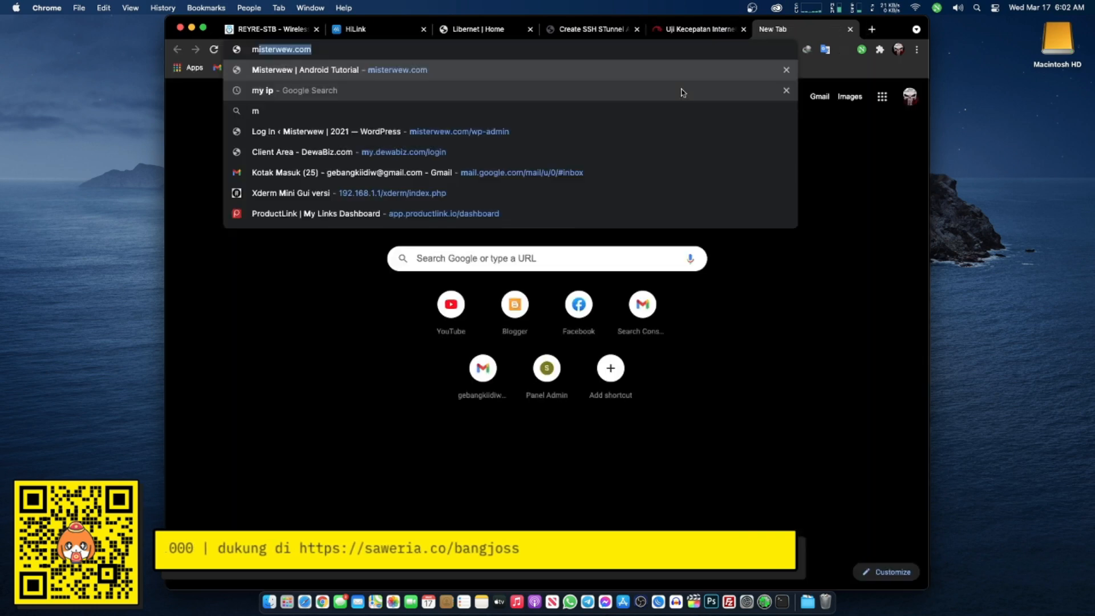
type(" ip")
key("Return")
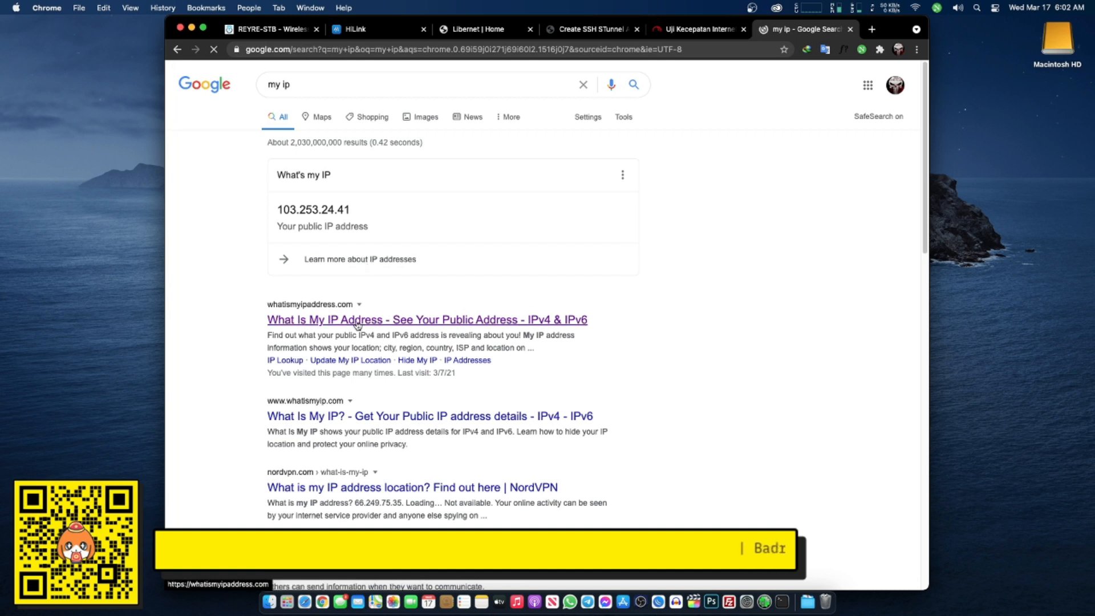
left_click(358, 324)
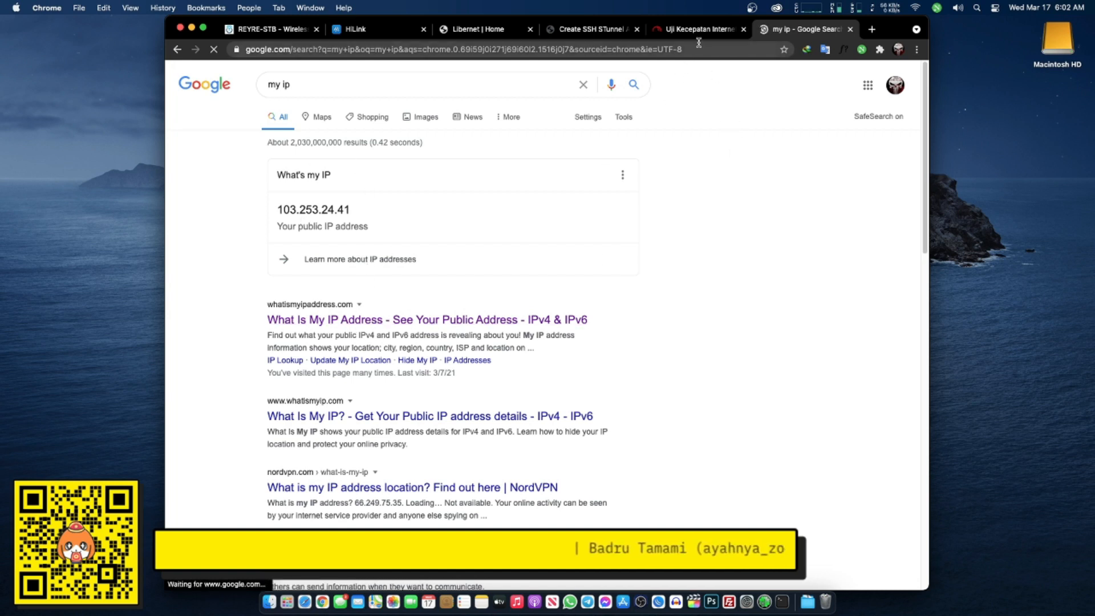
- Check fast.com's 14 Mbps result and Libernet's status, then return to the FastSSH page top
left_click(610, 27)
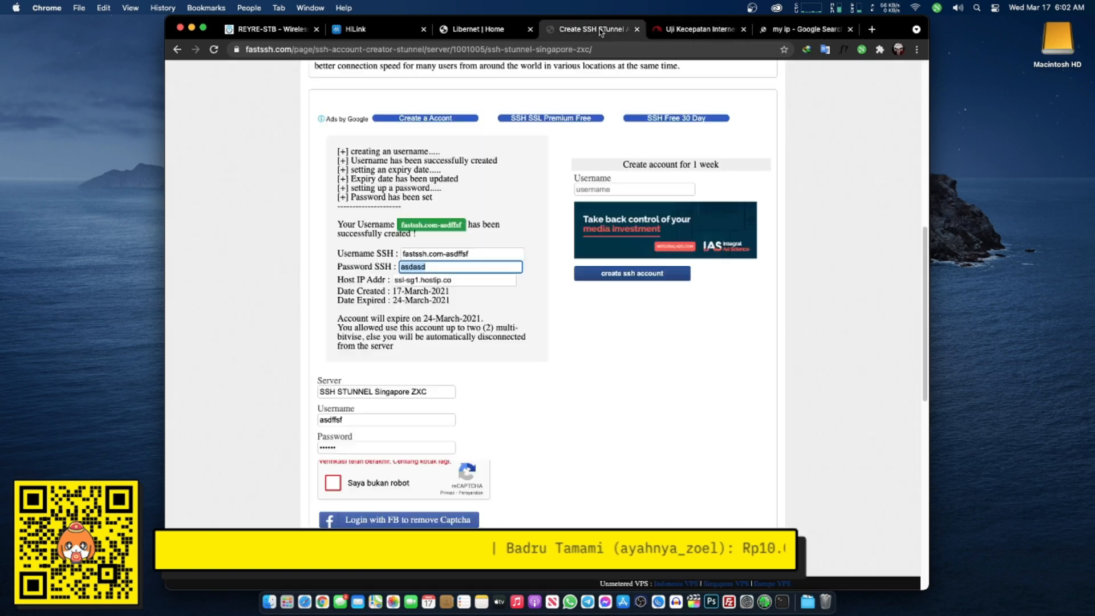
left_click(775, 31)
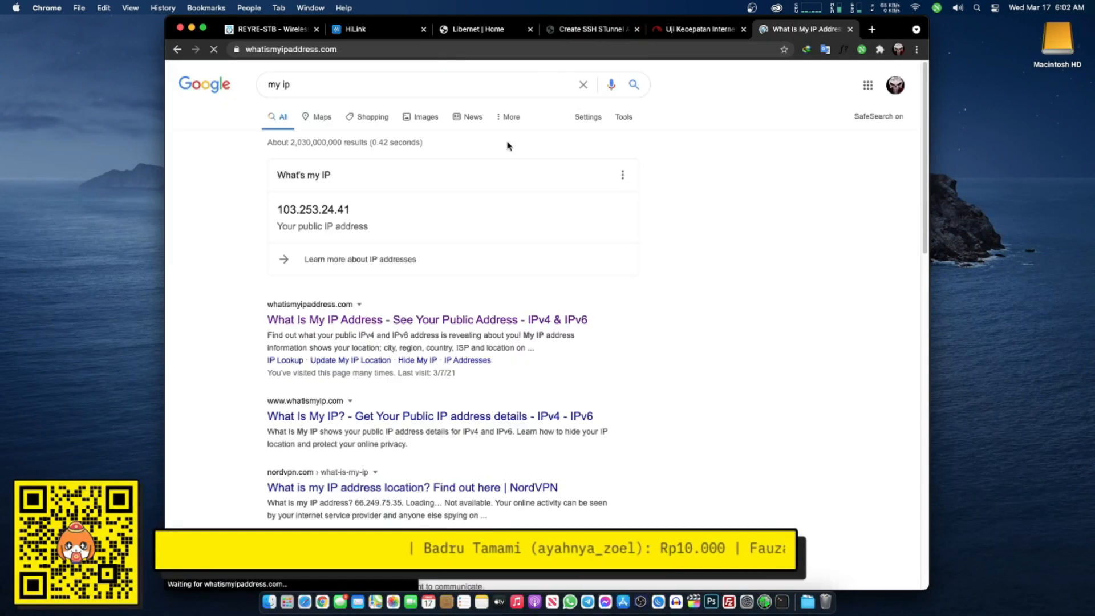
left_click(713, 30)
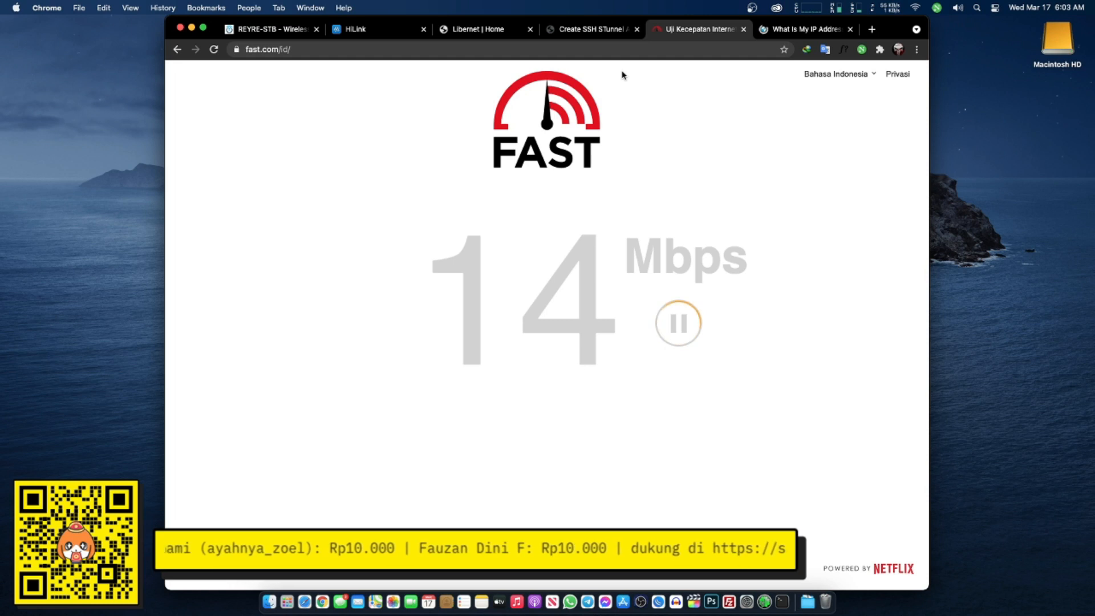
left_click(493, 34)
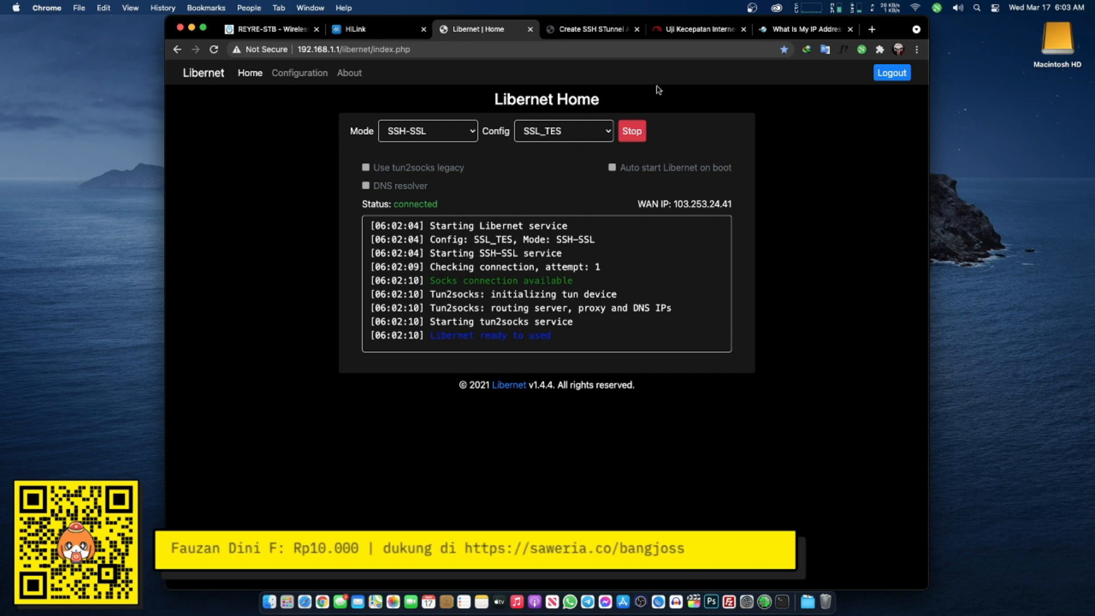
left_click(580, 33)
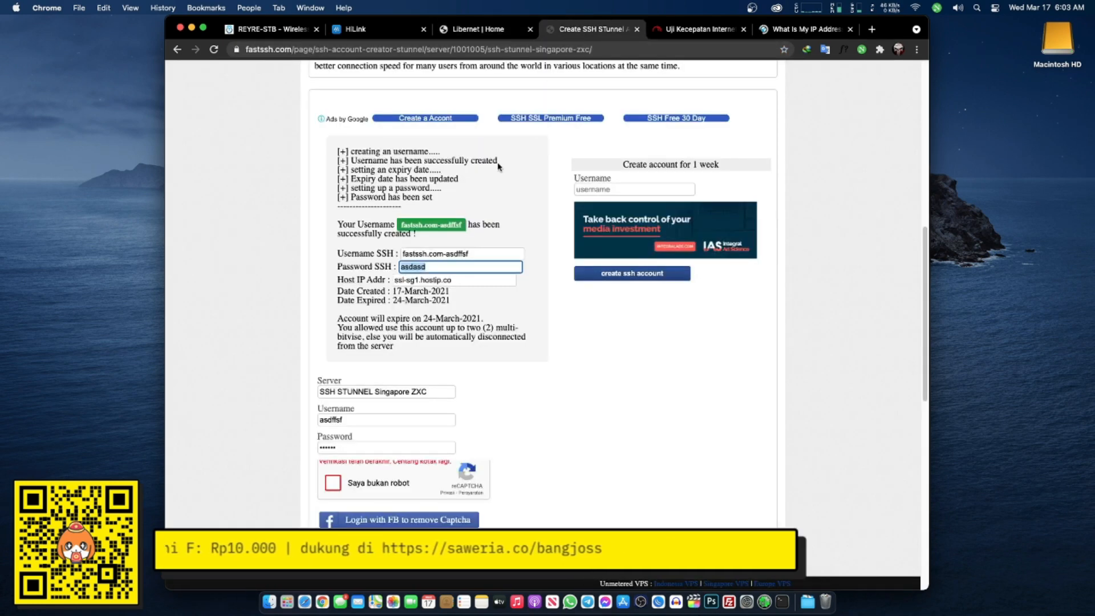
scroll(502, 171, "up", 8)
scroll(508, 184, "up", 2)
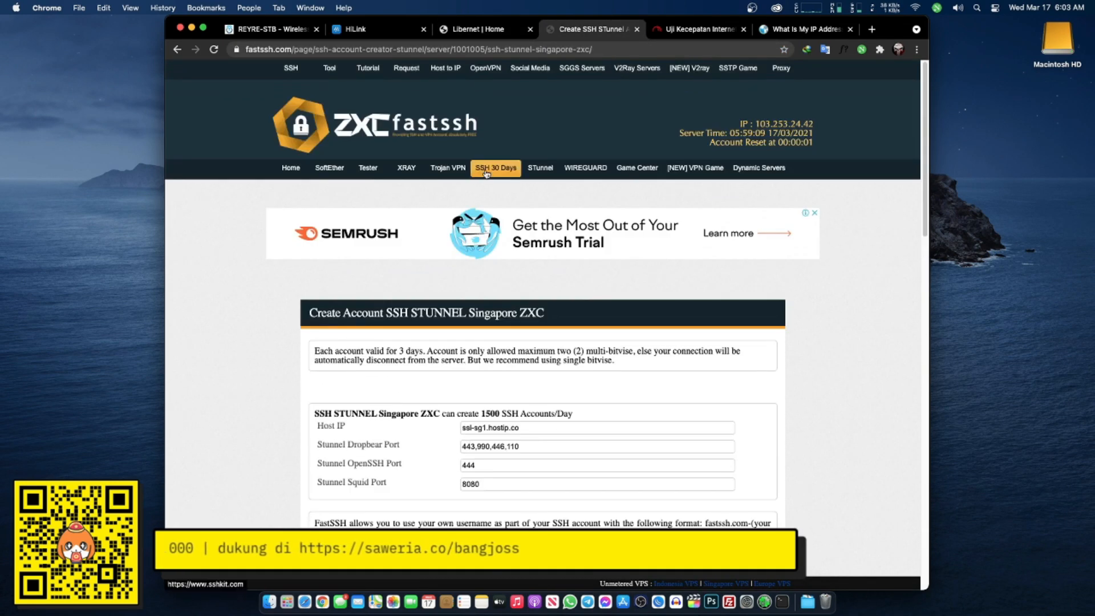
- Open Howdy's Trojan VPN page in a new tab and check the IP location is Singapore
right_click(450, 171)
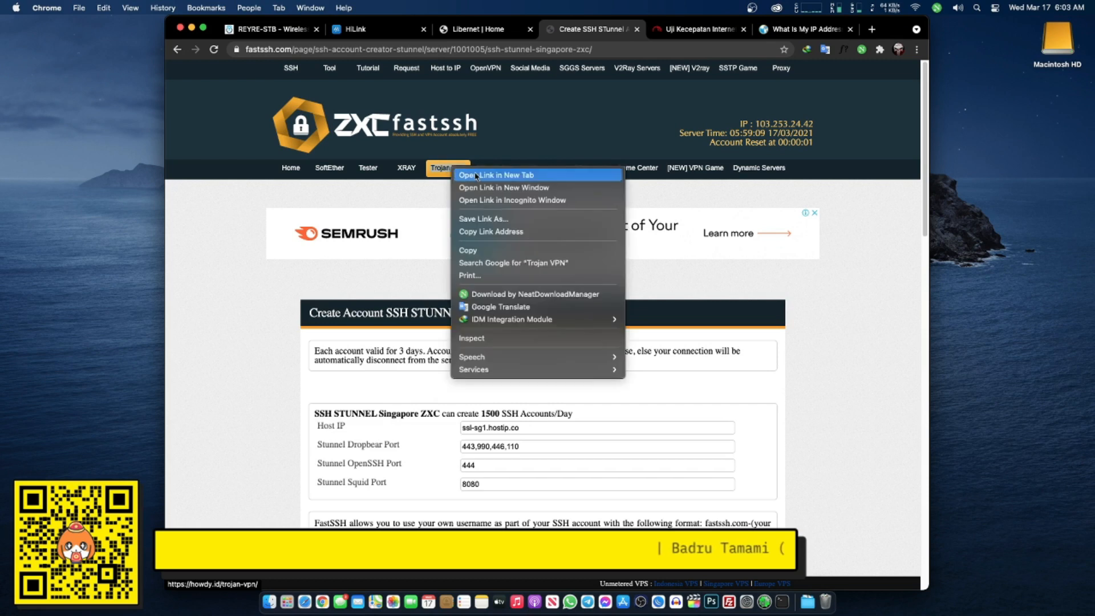
left_click(517, 175)
left_click(622, 29)
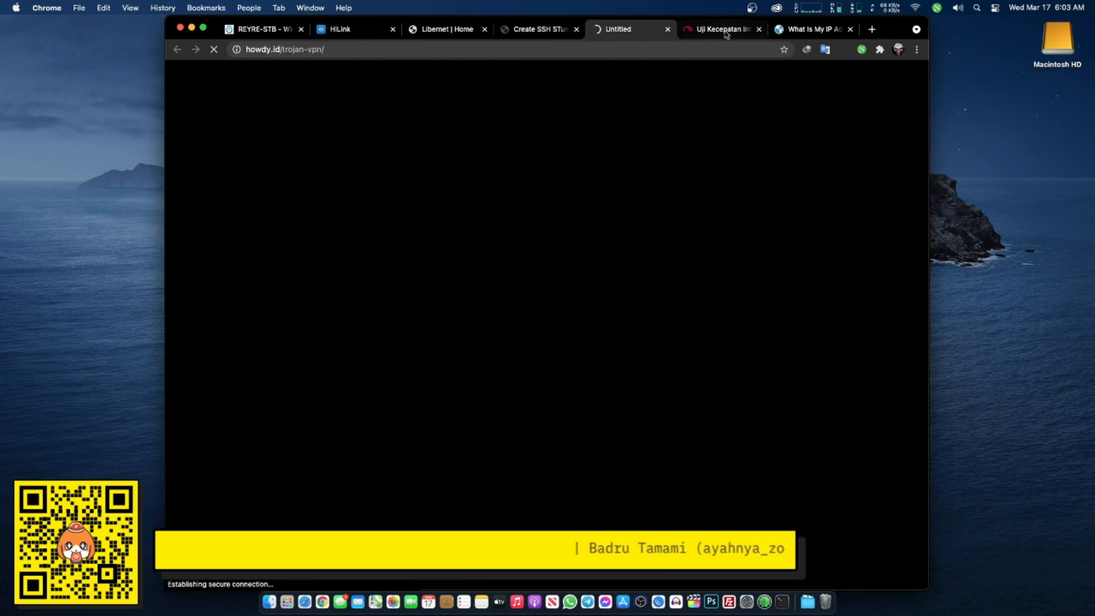
left_click(790, 30)
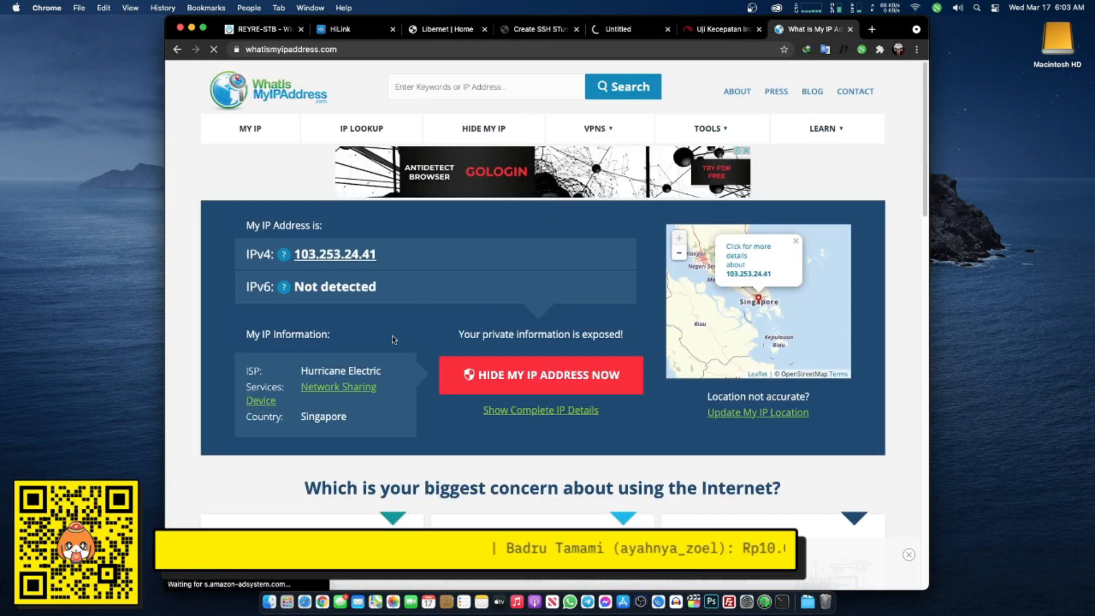
double_click(335, 414)
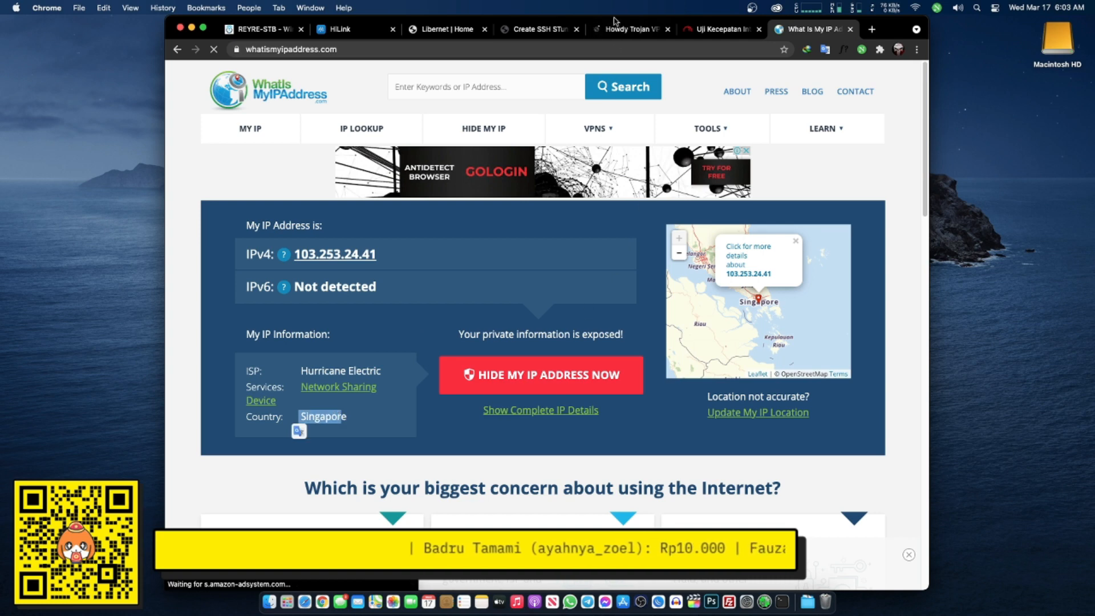
- Browse Howdy's Trojan VPN servers to the SG Trojan VPN 2 Singapore form
left_click(616, 27)
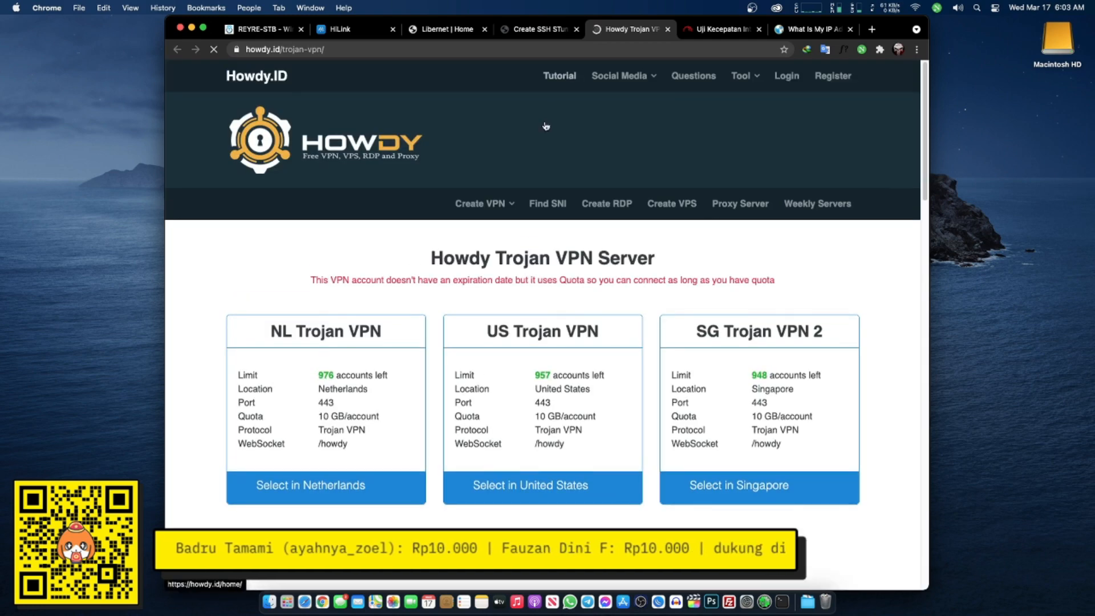
scroll(545, 120, "down", 3)
scroll(571, 171, "down", 4)
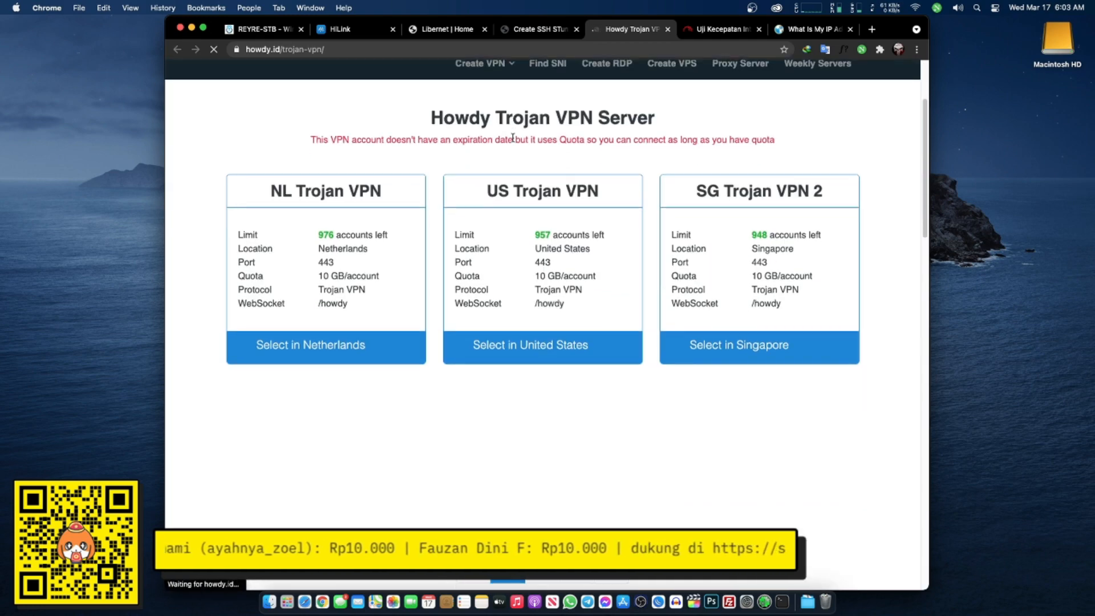
scroll(596, 214, "up", 3)
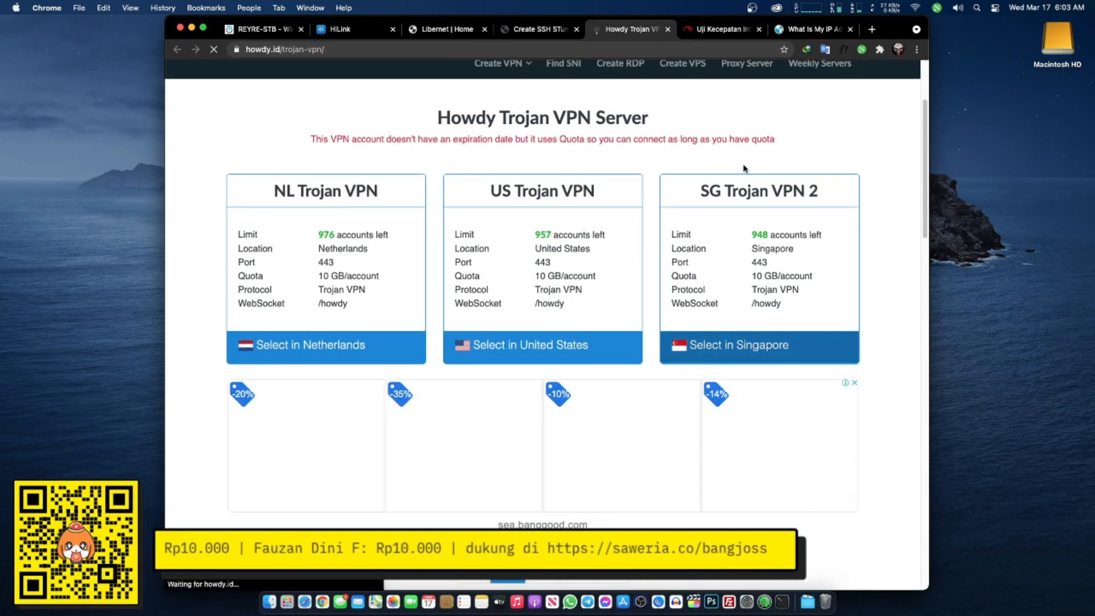
scroll(585, 171, "down", 6)
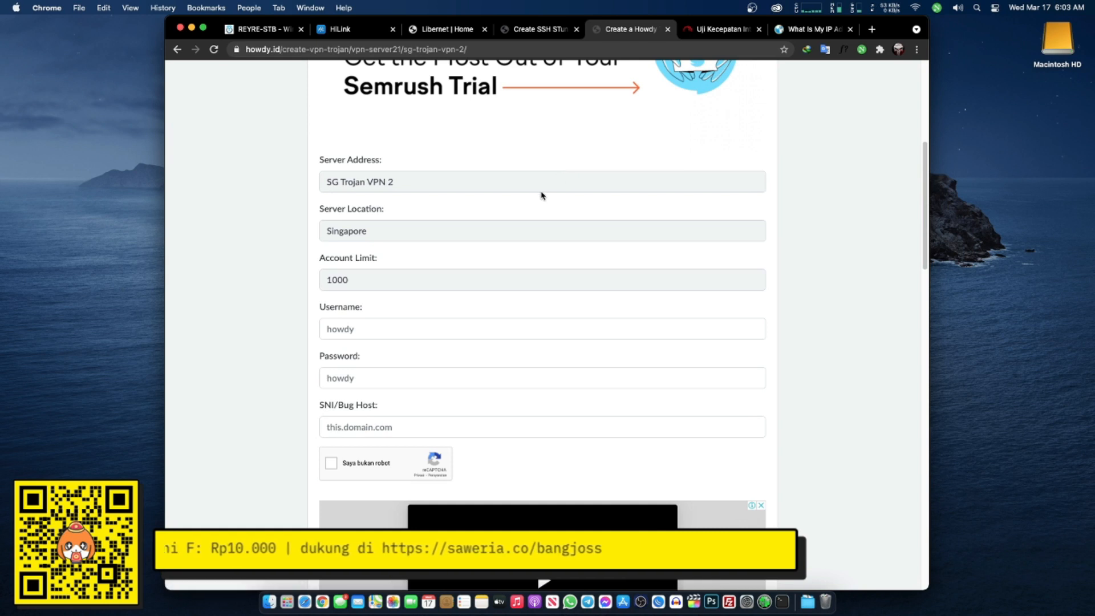
scroll(541, 193, "down", 1)
left_click(501, 307)
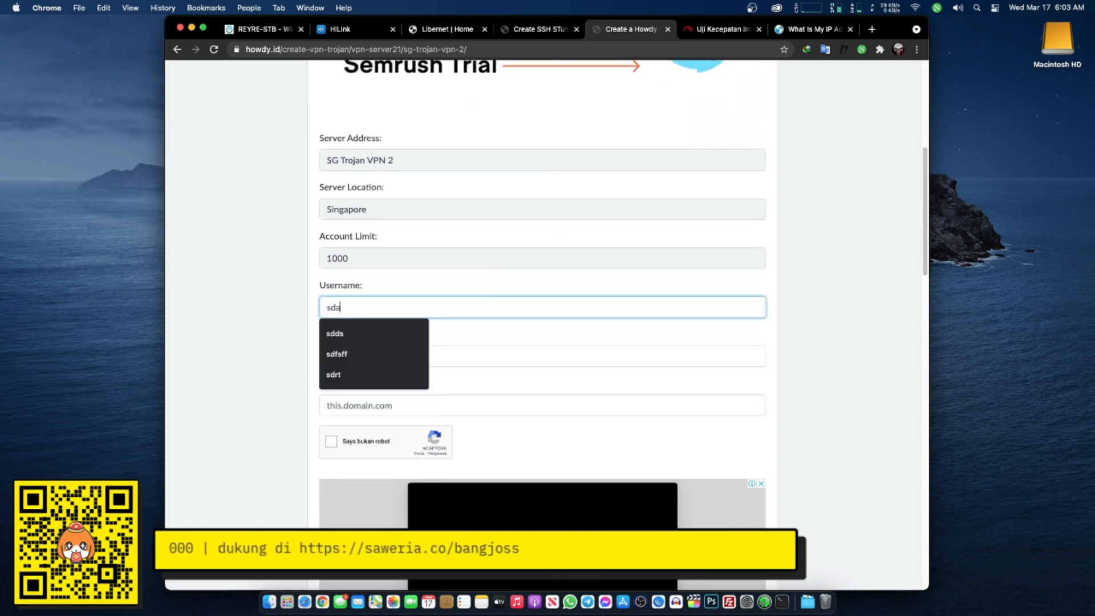
left_click(391, 360)
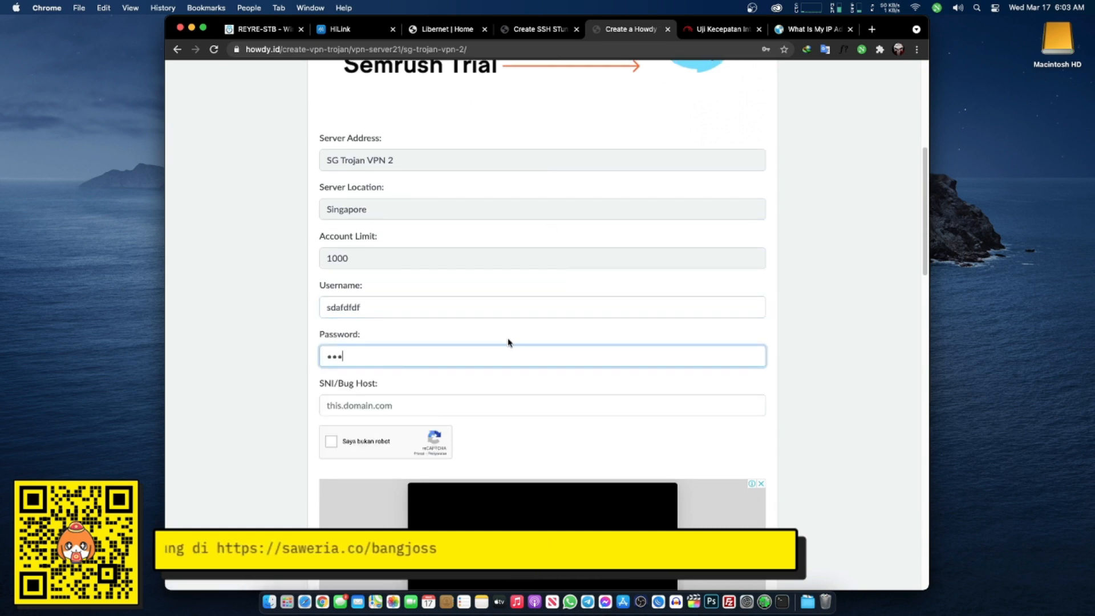
left_click(430, 406)
left_click(387, 430)
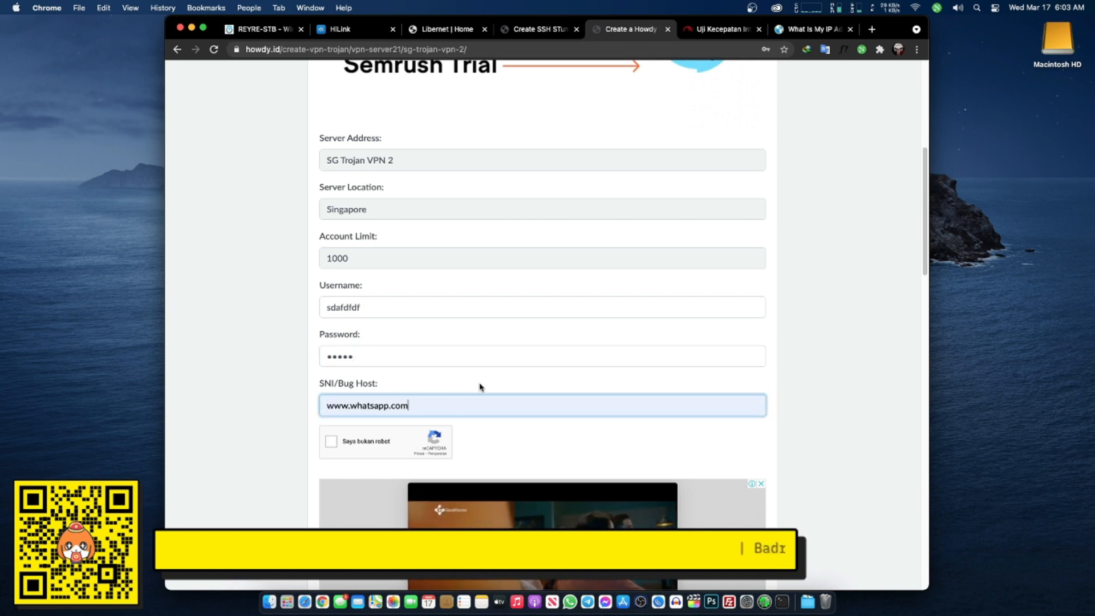
left_click(379, 442)
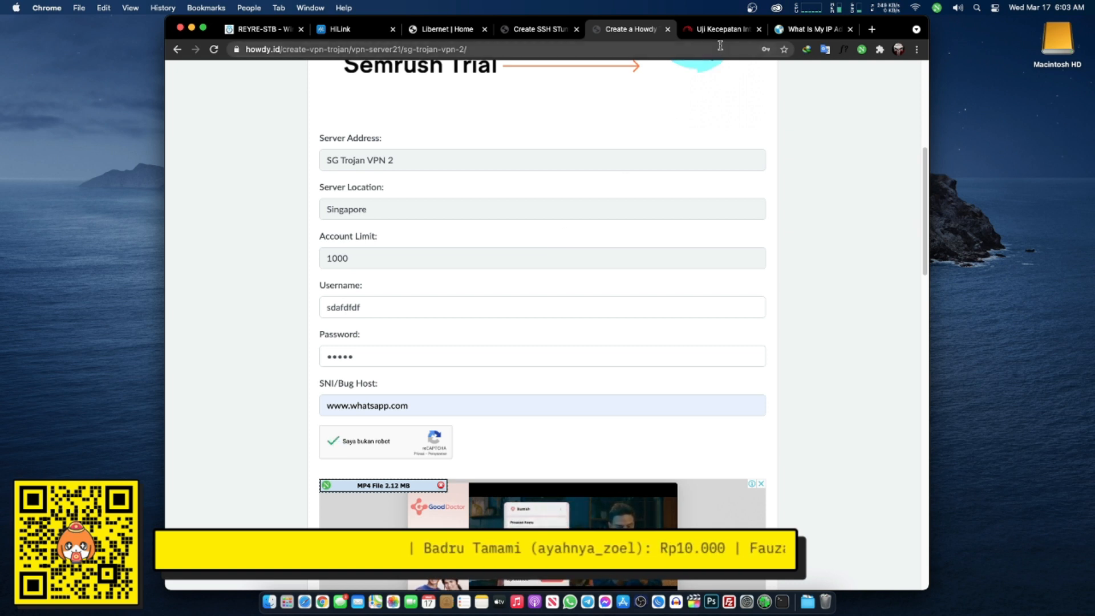
scroll(548, 283, "down", 7)
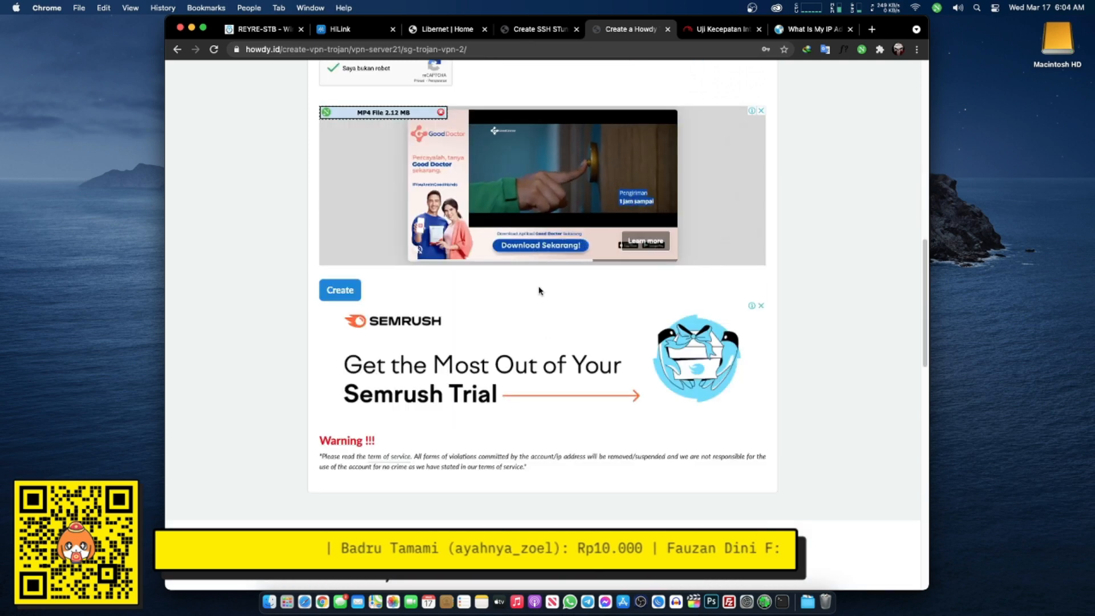
left_click(361, 292)
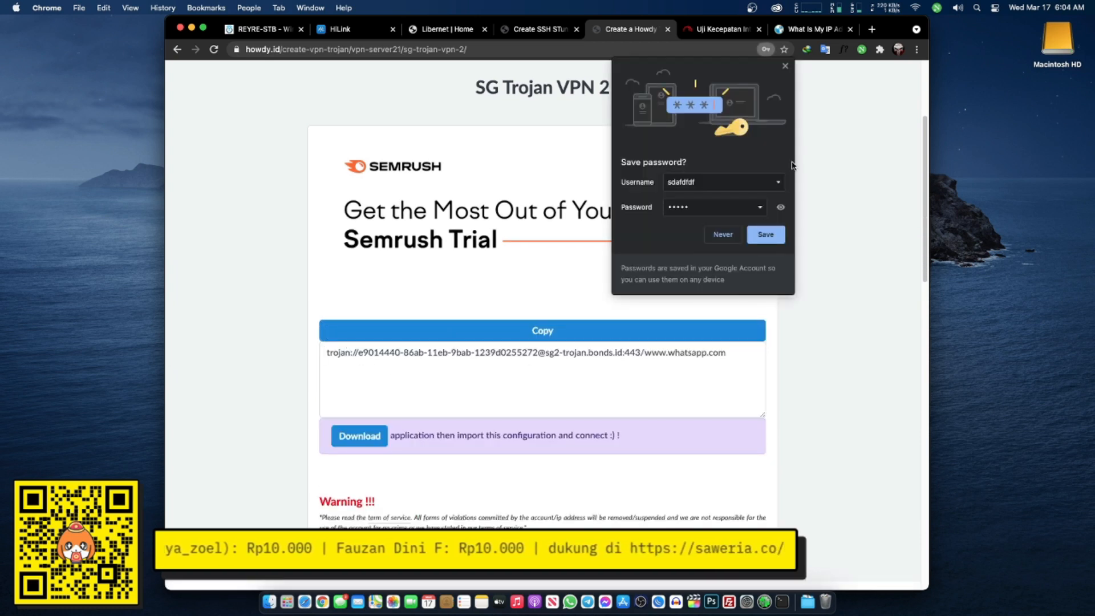
- Copy the generated trojan:// link for sg2-trojan.bonds.id:443 and return to Libernet Home
left_click(786, 67)
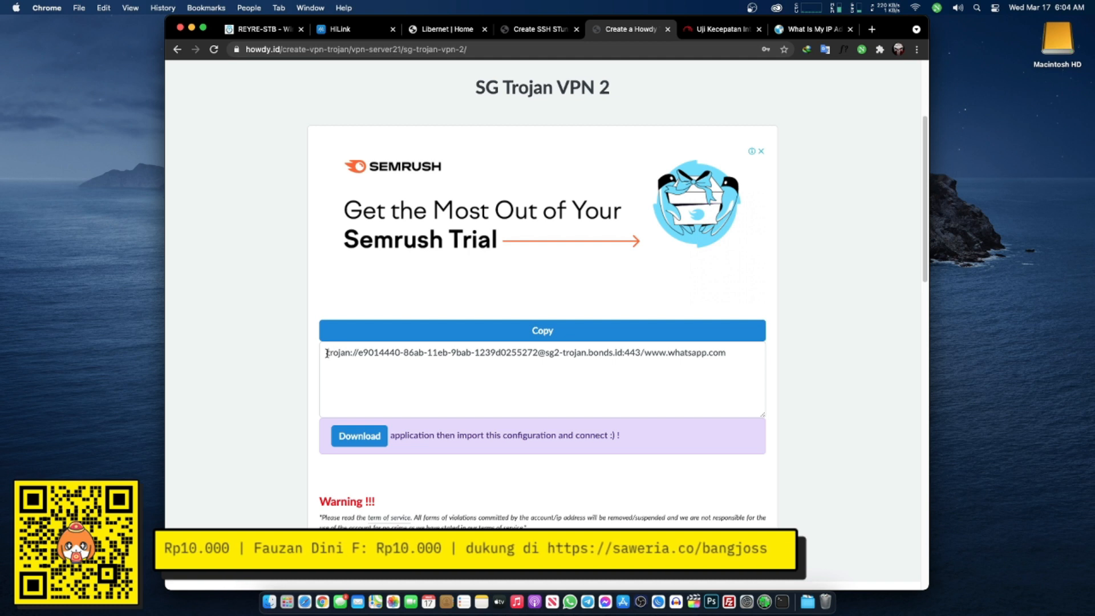
left_click_drag(326, 353, 726, 351)
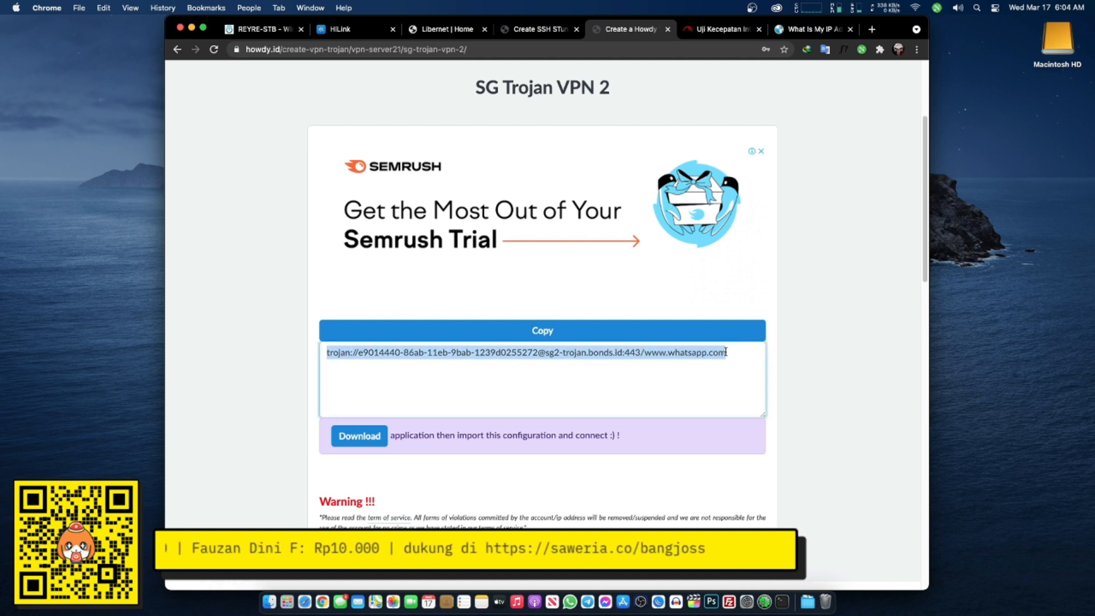
right_click(689, 353)
left_click(702, 394)
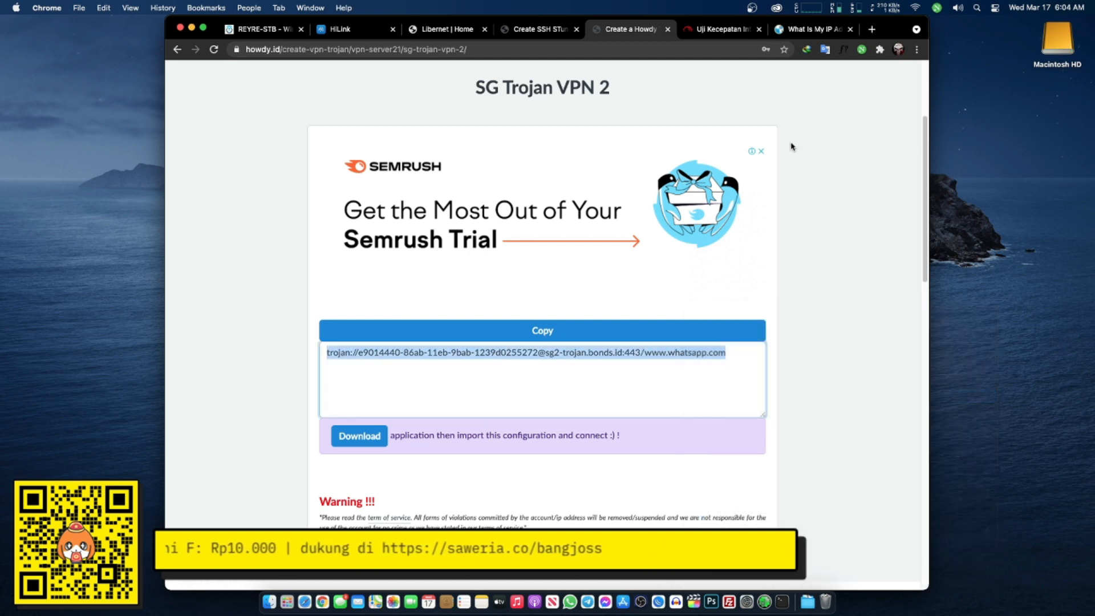
left_click(450, 29)
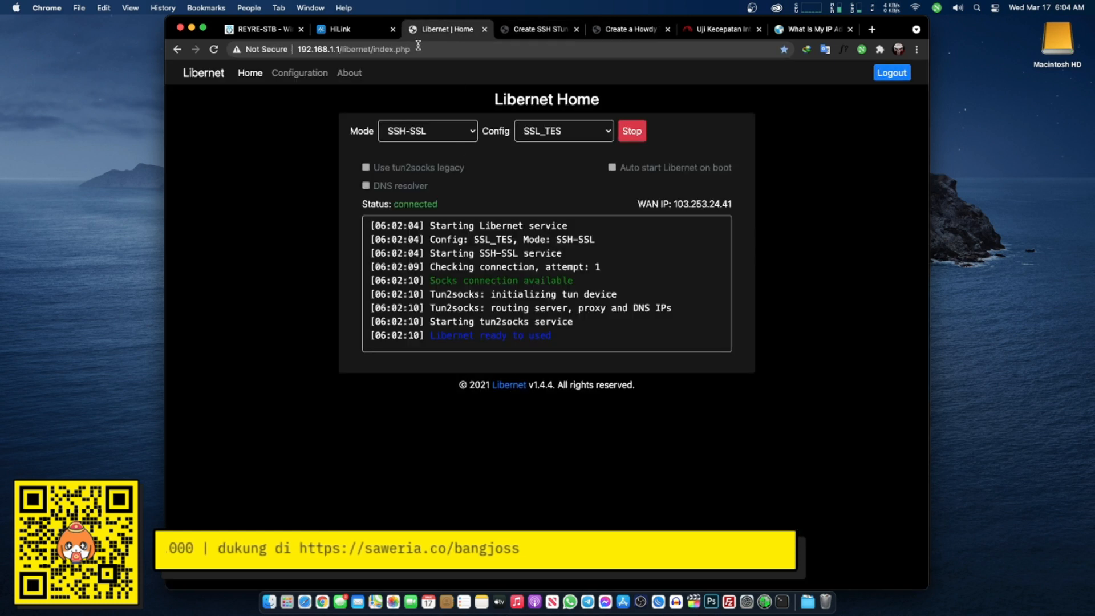
- Stop the SSH-SSL service and set a new config's mode to Trojan on the Configuration page
left_click(636, 132)
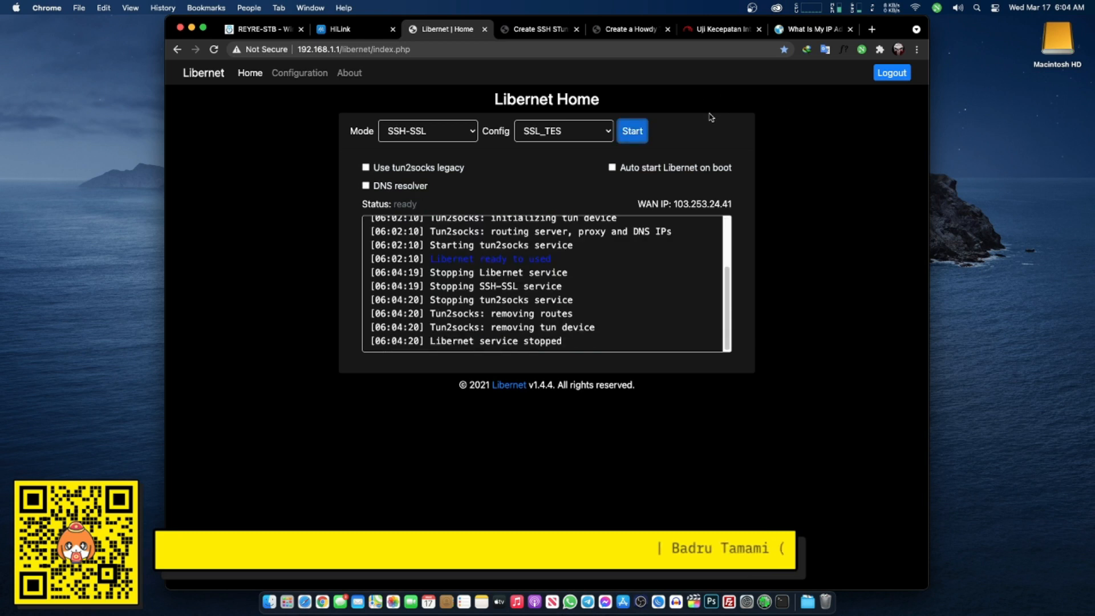
left_click(305, 76)
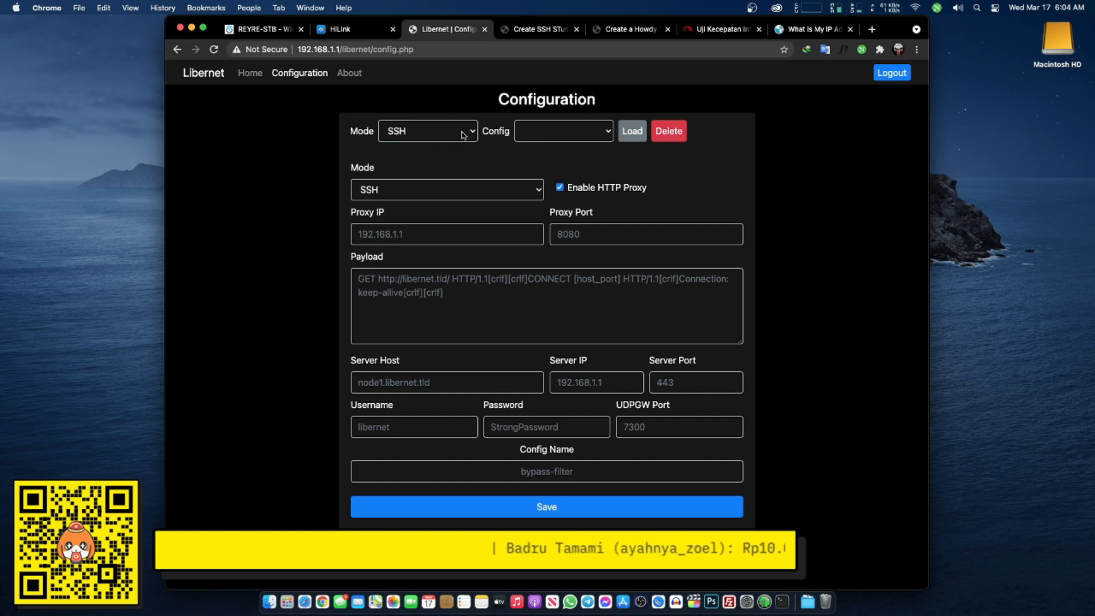
left_click(462, 196)
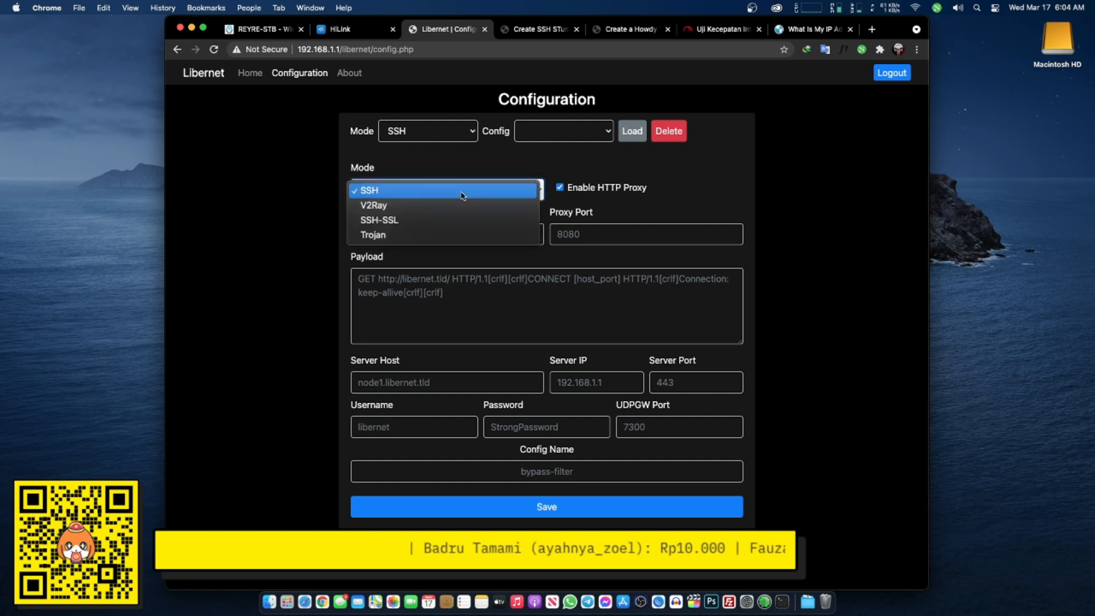
left_click(412, 238)
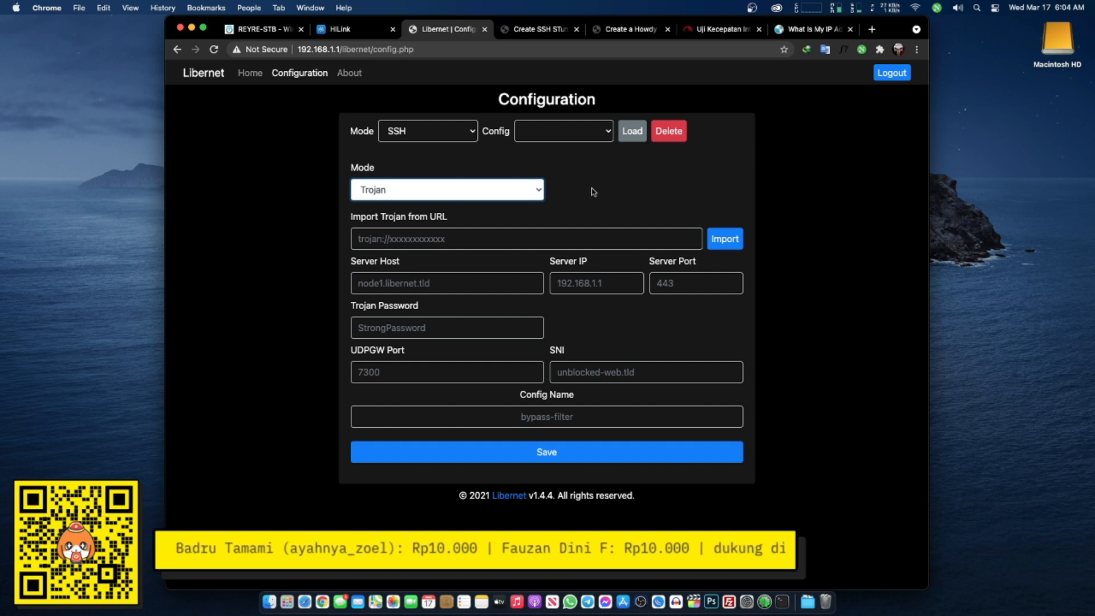
left_click(430, 238)
key("super+v")
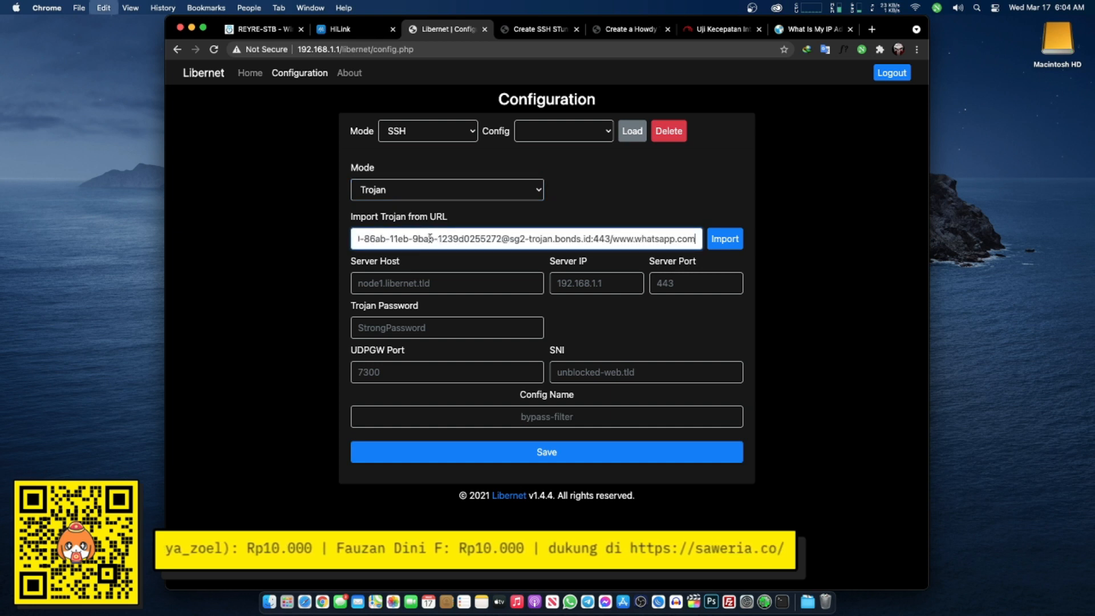
left_click(741, 232)
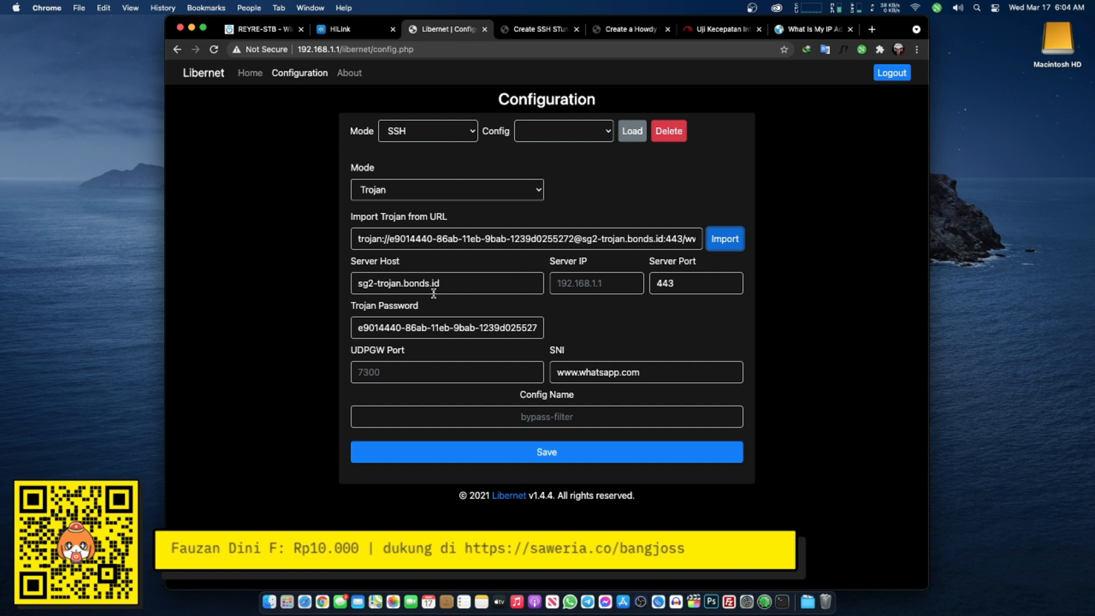
left_click(361, 284)
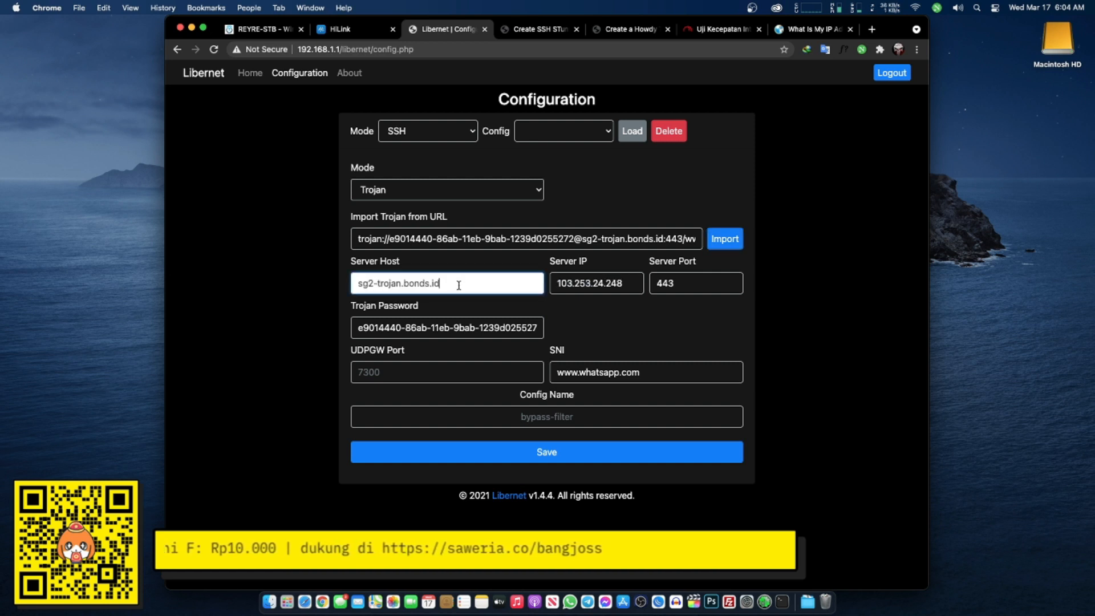
left_click_drag(559, 284, 626, 294)
left_click(621, 321)
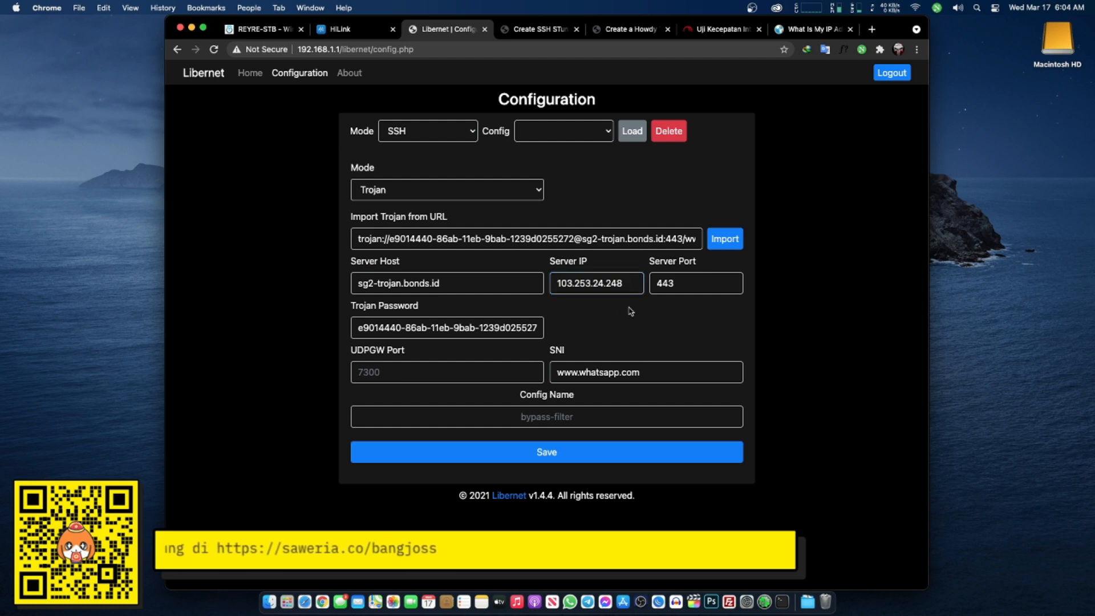
- Set the Trojan config's UDPGW port to 7300
left_click(461, 374)
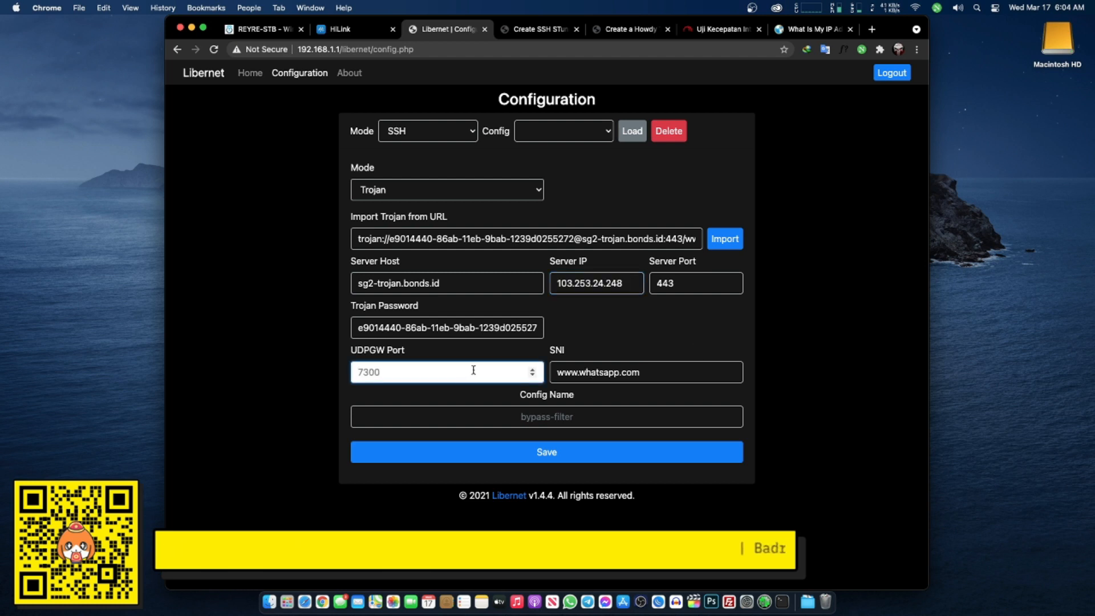
type("7300")
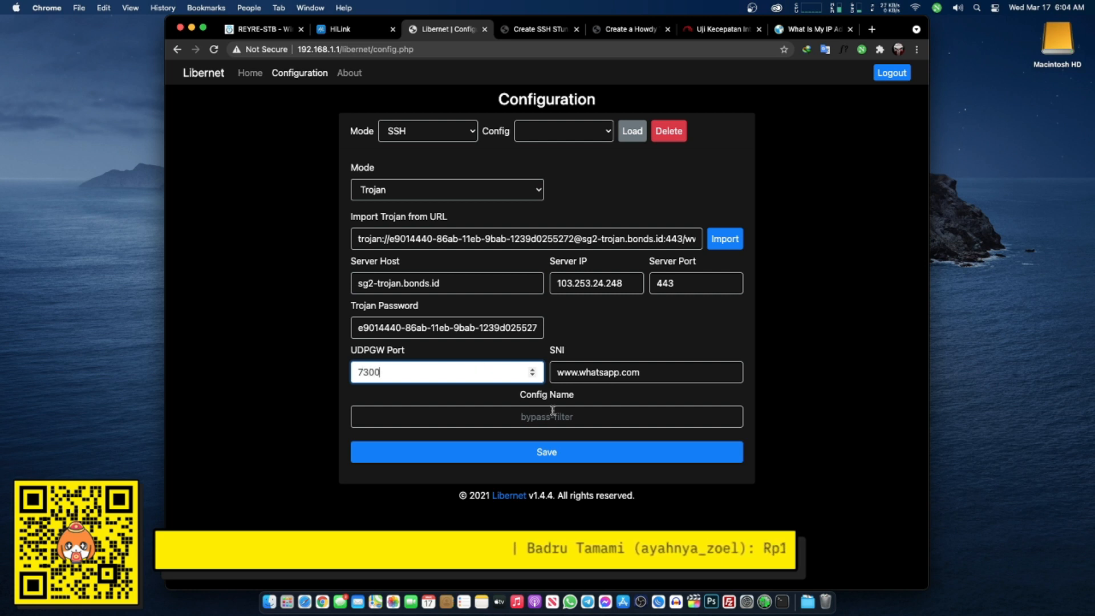
left_click(553, 415)
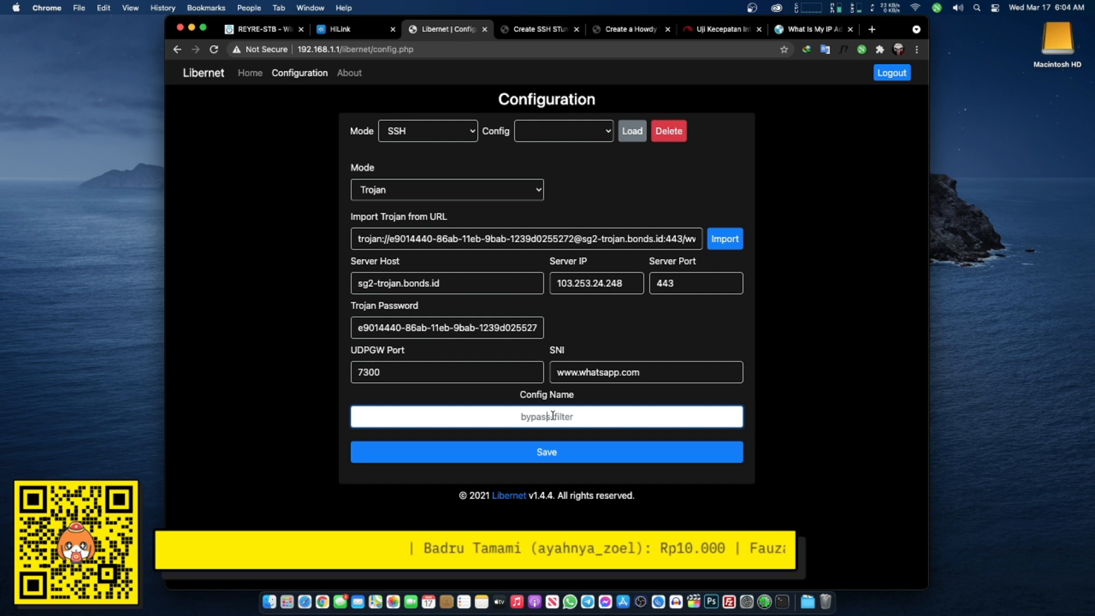
- Name the Trojan config TORJAN_TES and save it
type("TT")
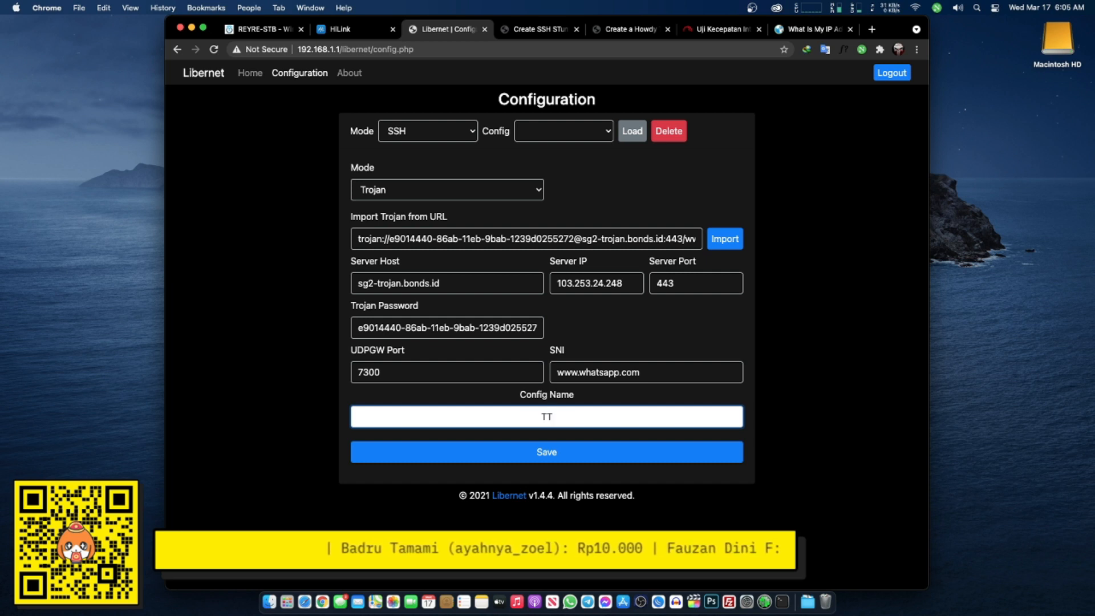
type("RJAN")
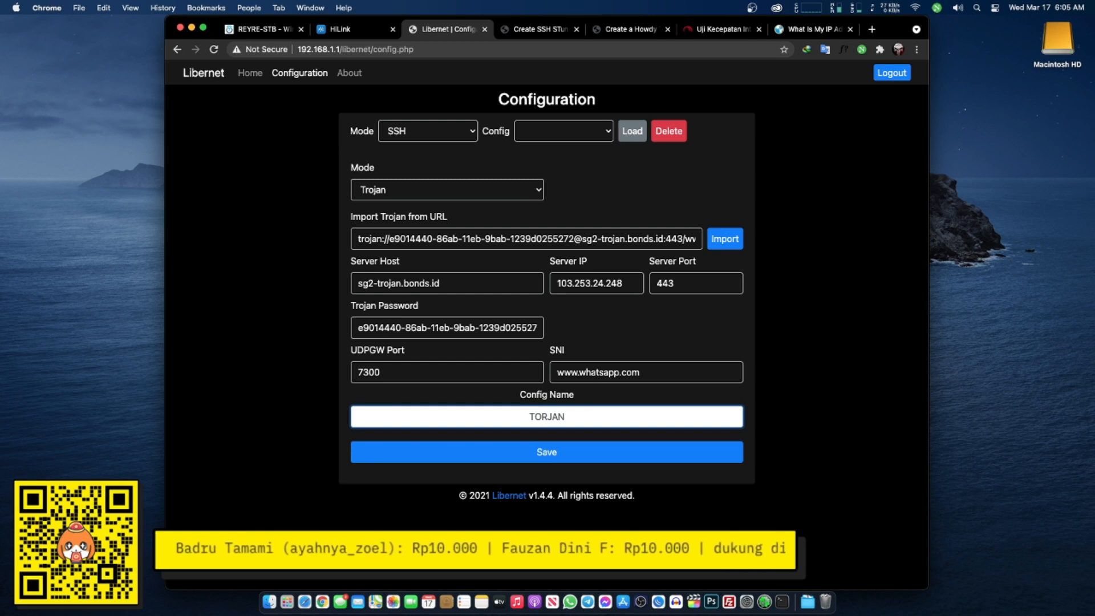
type("_")
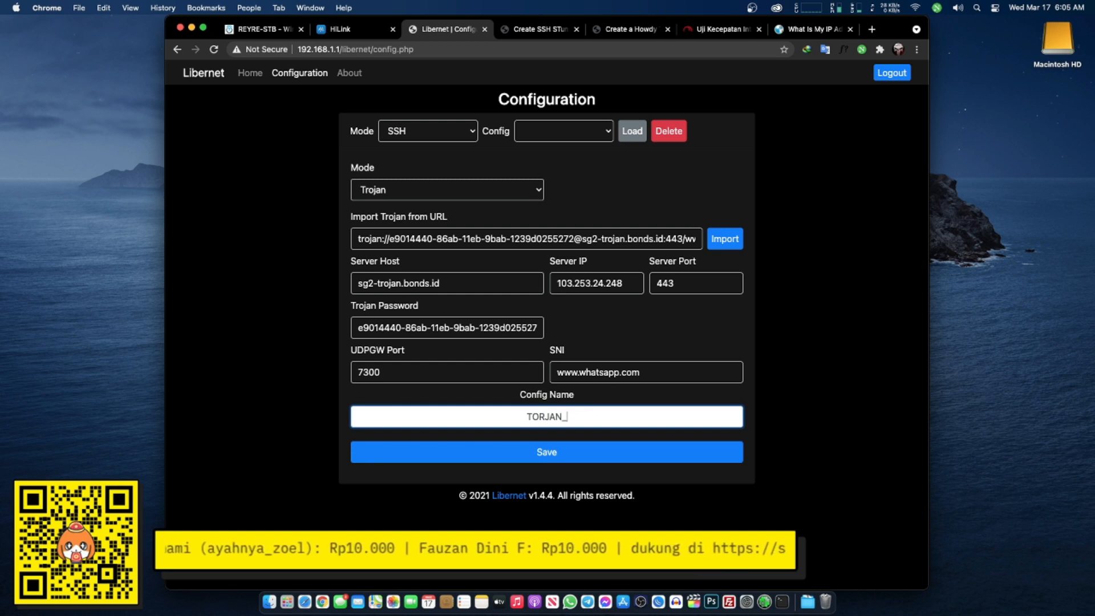
type("TS")
type("S")
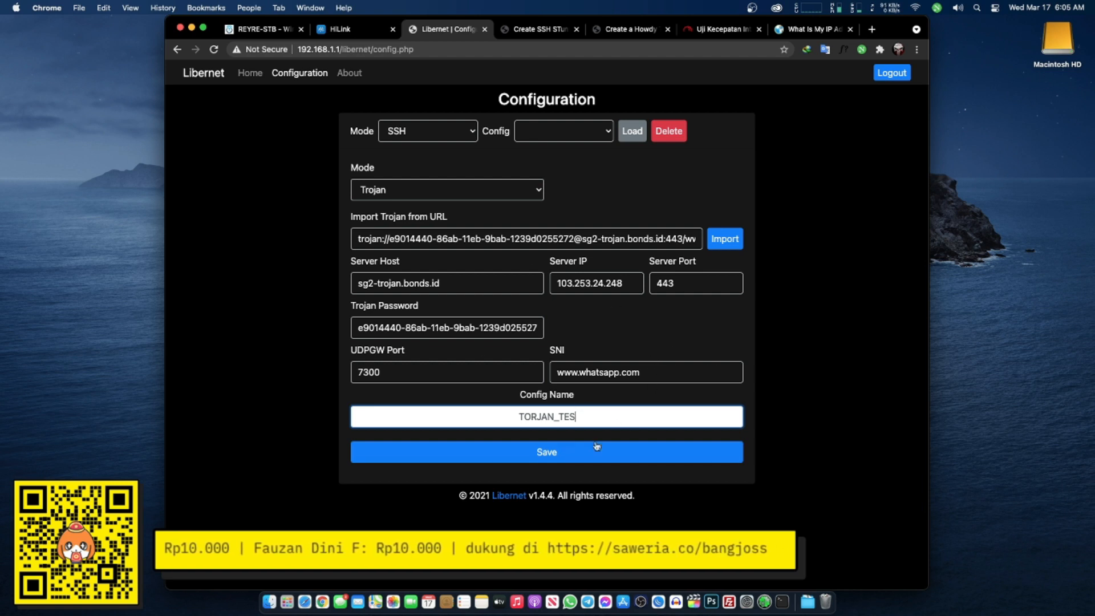
left_click_drag(520, 418, 634, 418)
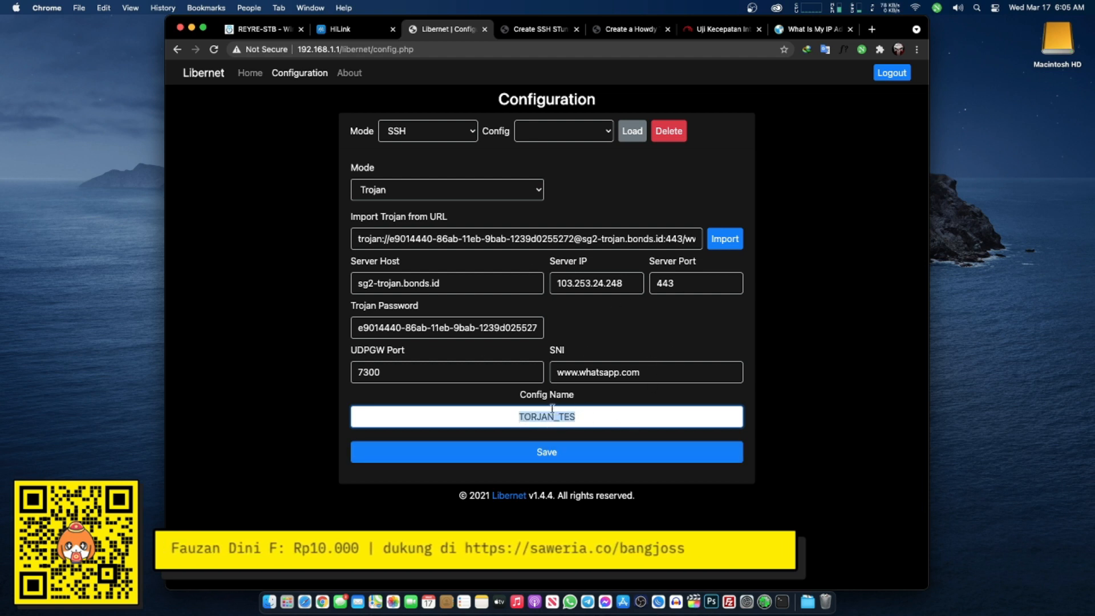
left_click(599, 451)
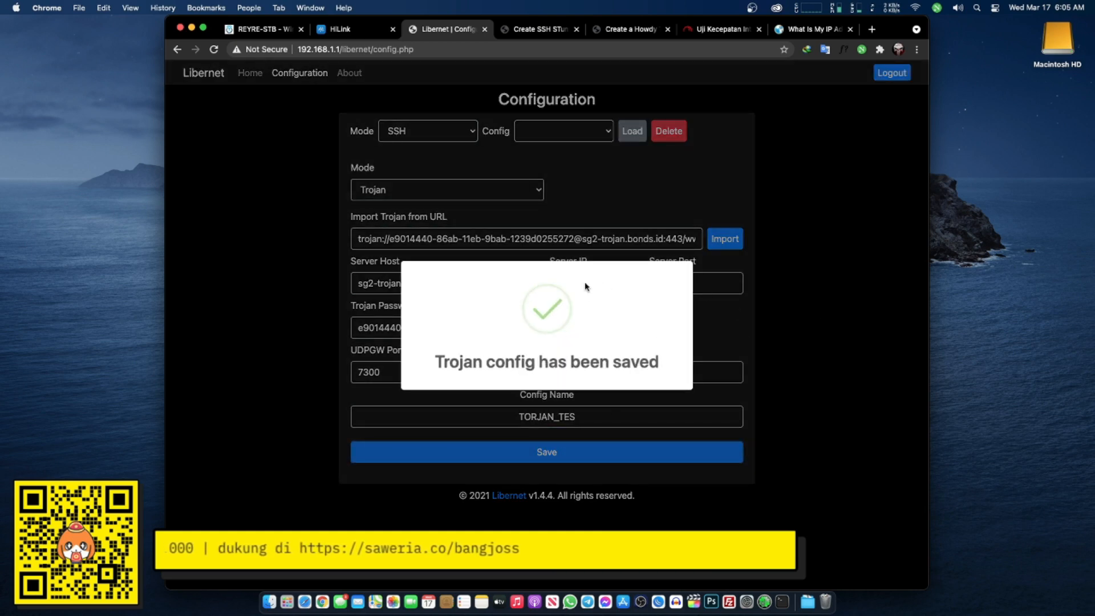
- Set the Libernet Home tunnel mode to Trojan
left_click(251, 74)
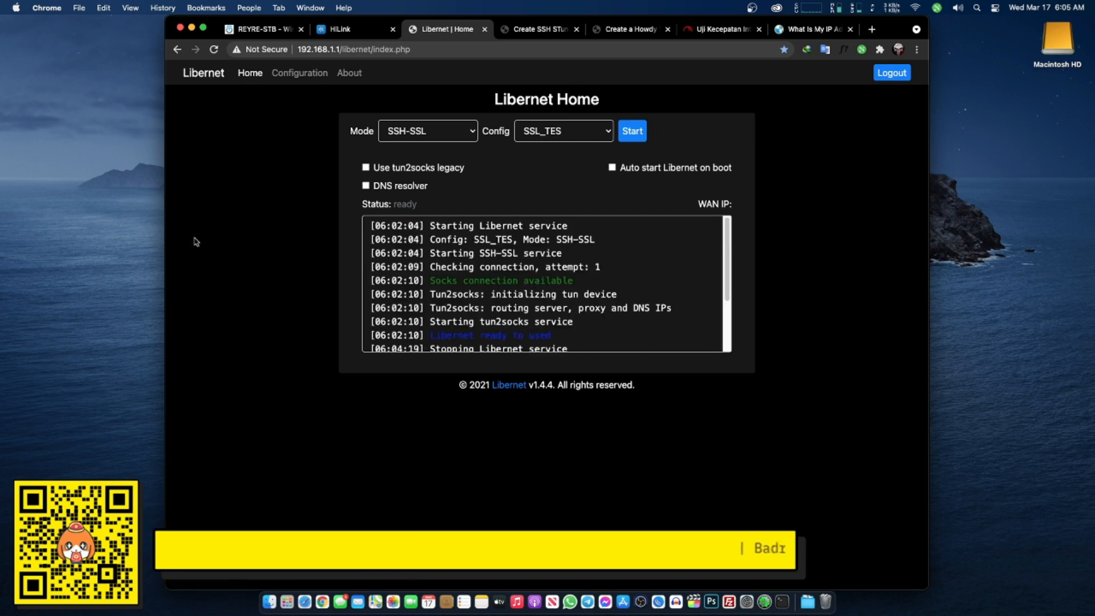
left_click(445, 136)
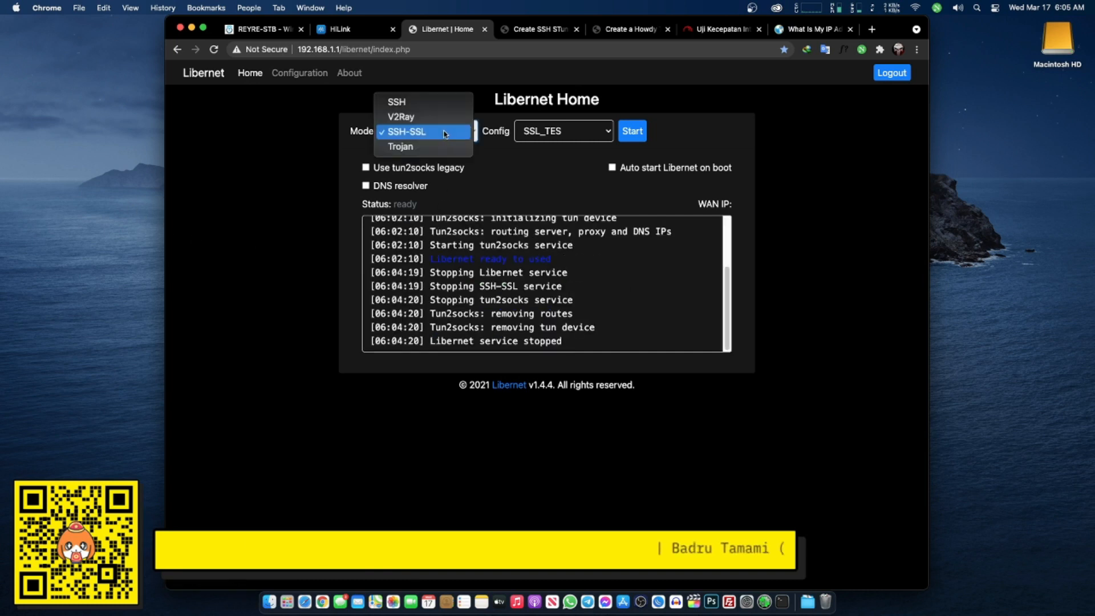
left_click(440, 146)
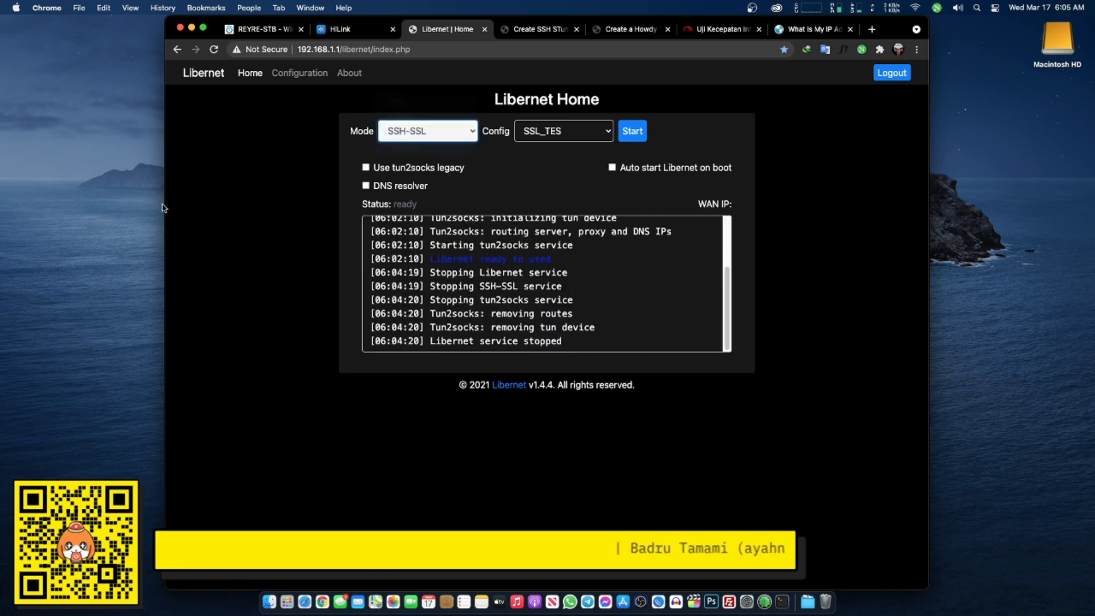
- Start the Trojan tunnel with TORJAN_TES and confirm the log reports the Socks connection available
left_click(570, 129)
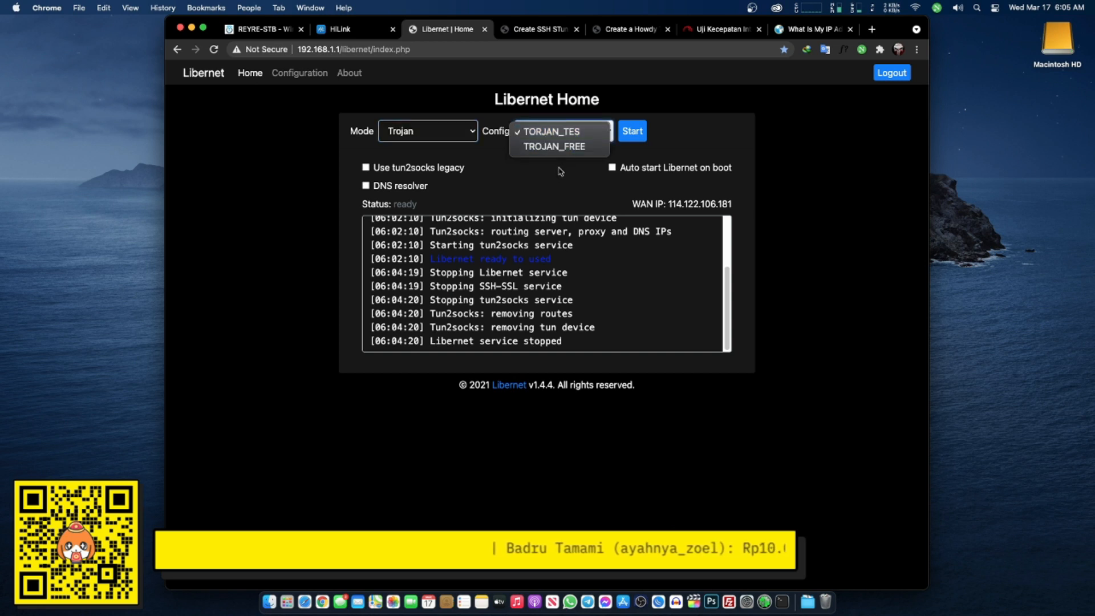
left_click(574, 133)
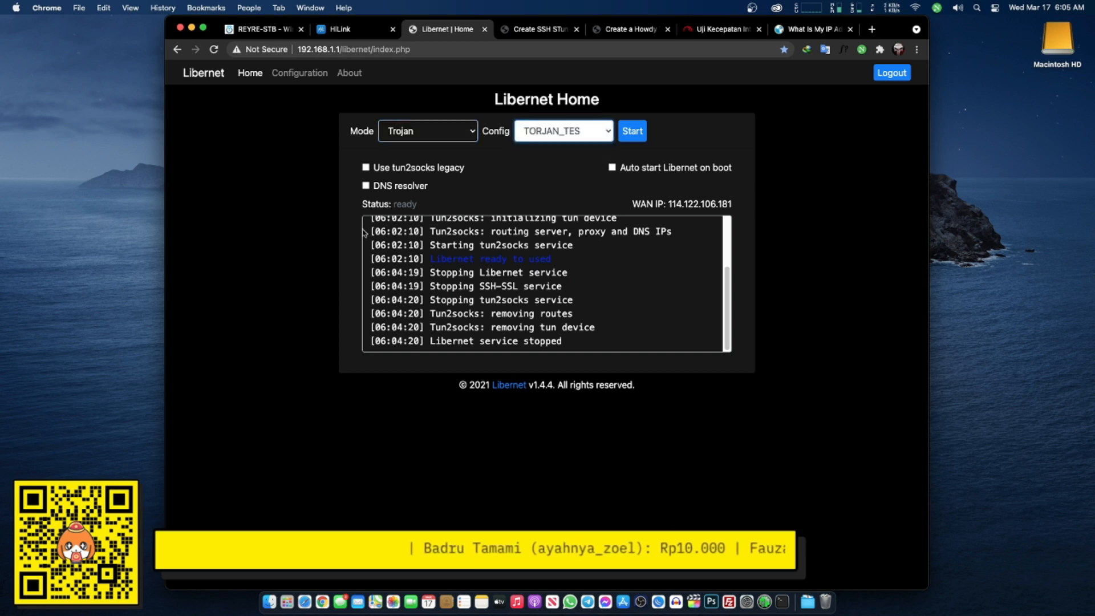
left_click(633, 133)
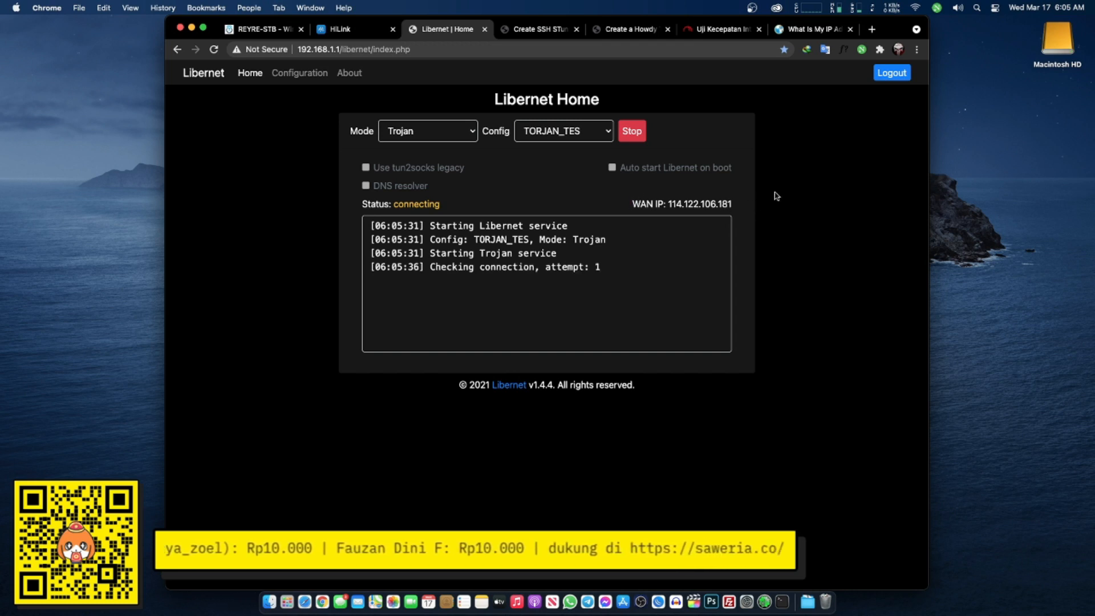
left_click_drag(538, 253, 648, 323)
left_click(536, 327)
left_click_drag(435, 280, 638, 288)
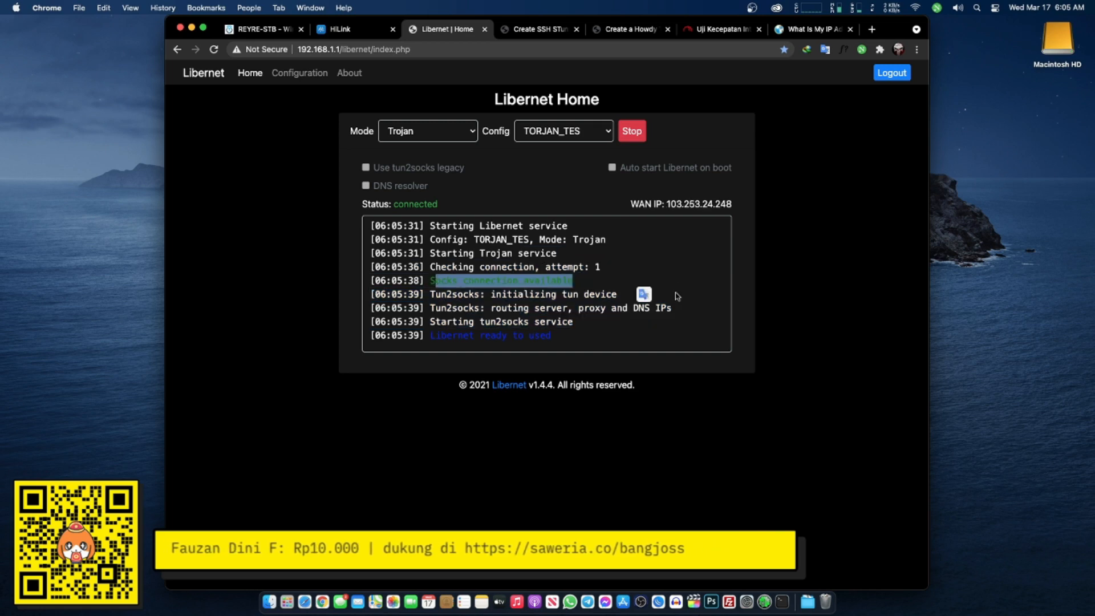
left_click(544, 322)
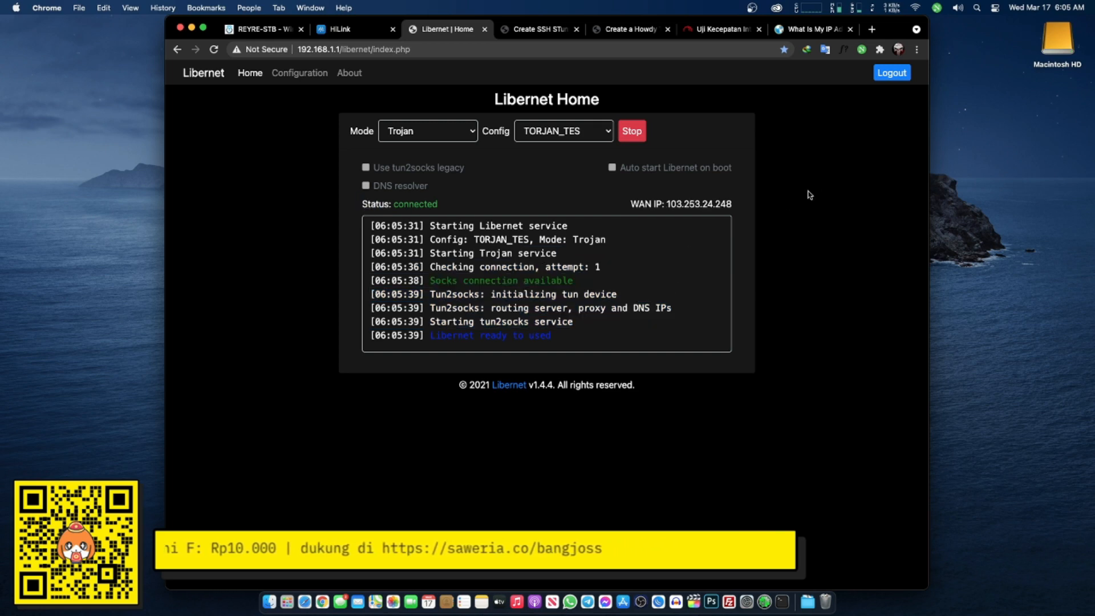
left_click(803, 30)
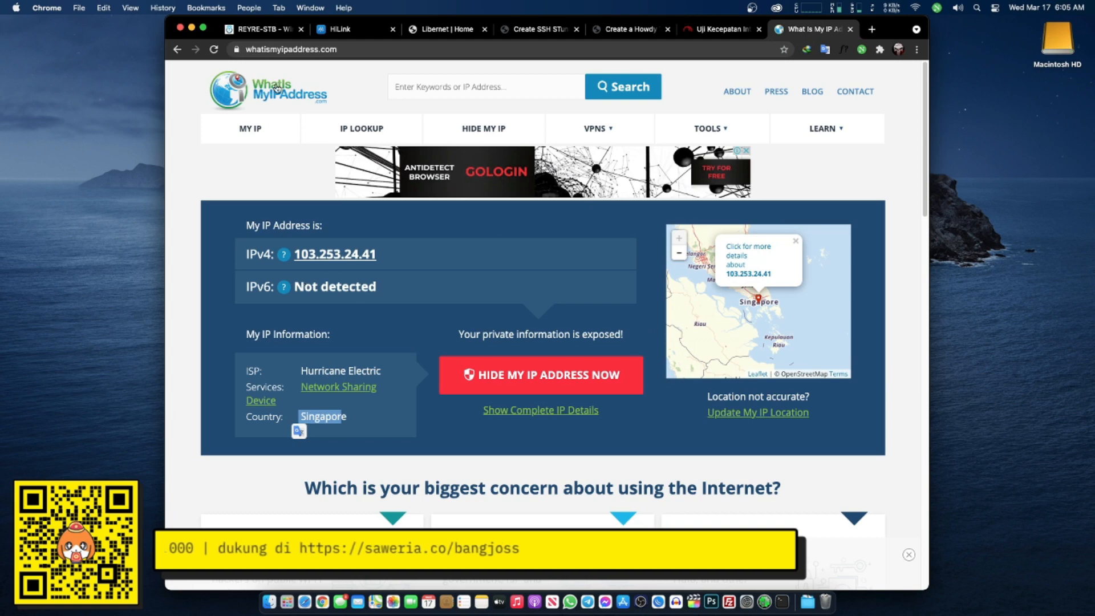
- Reload the IP check to confirm 103.253.24.248 in Singapore, then view Fast.com's 13 Mbps result
left_click(214, 49)
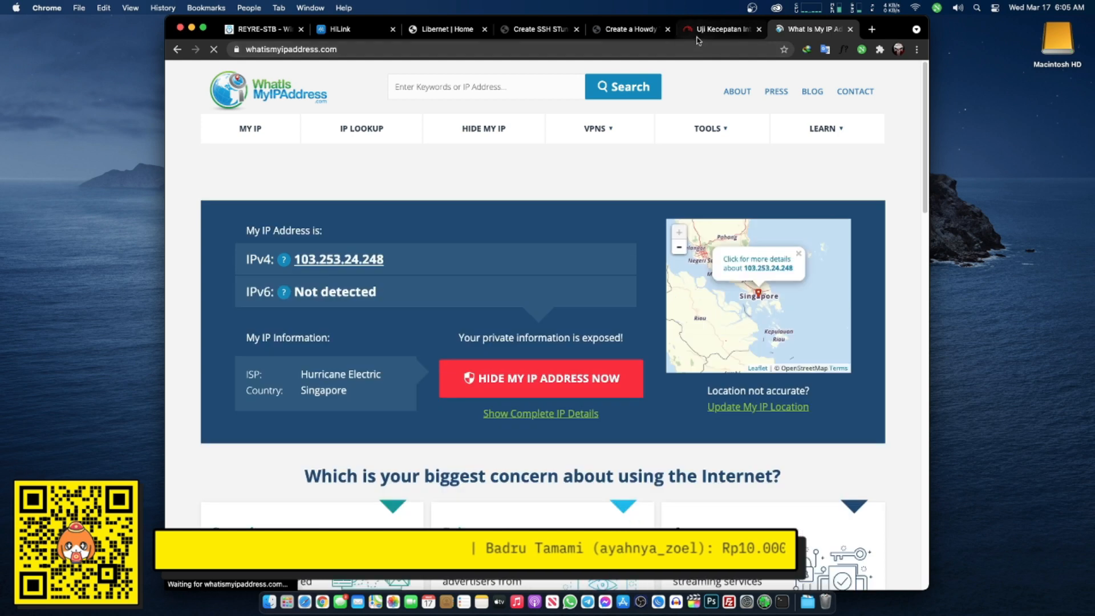
left_click(693, 34)
left_click(636, 34)
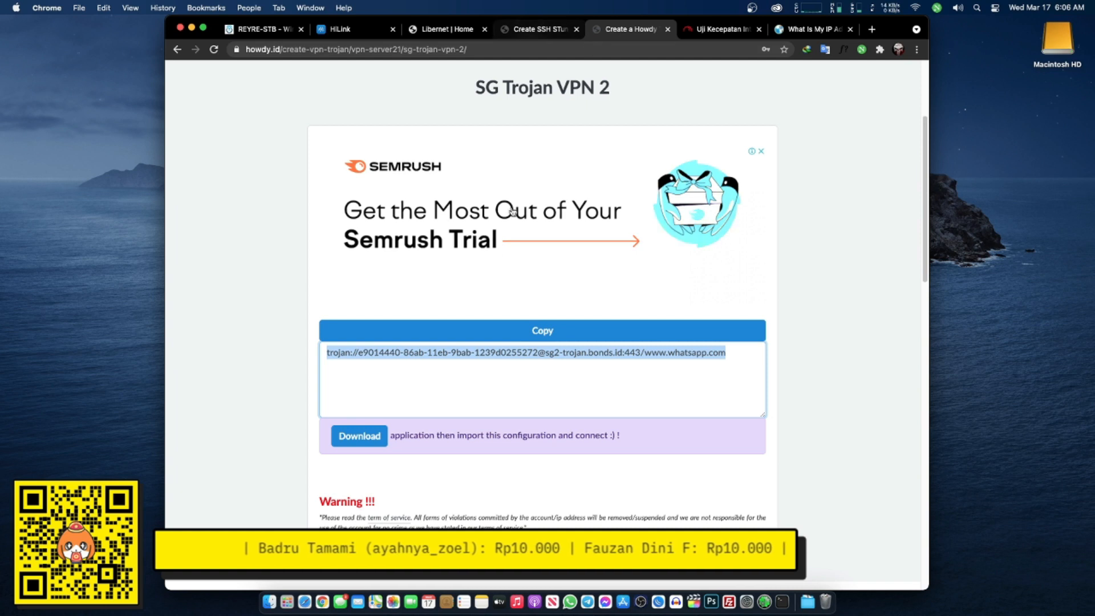
left_click(720, 29)
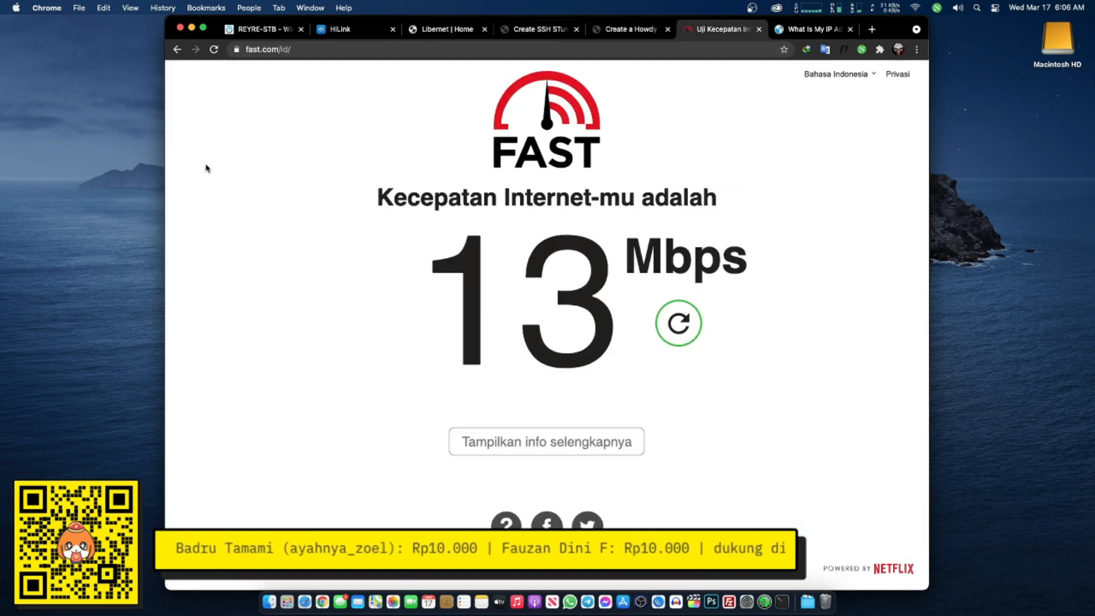
- Rerun the Fast.com test (about 5.7 Mbps) and check the HiLink modem and Libernet status pages
left_click(214, 51)
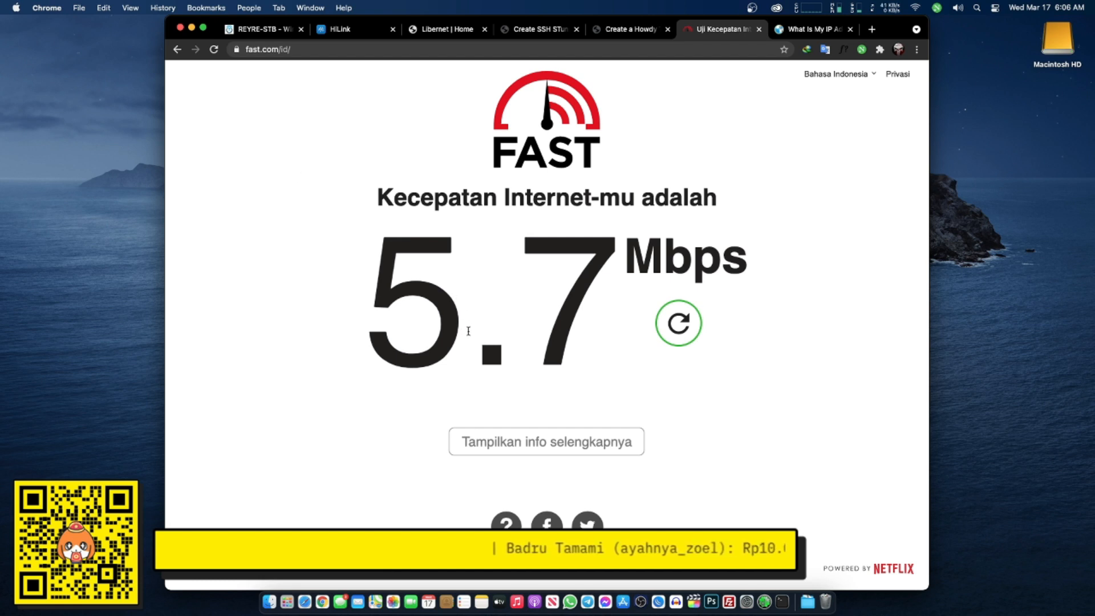
left_click(348, 30)
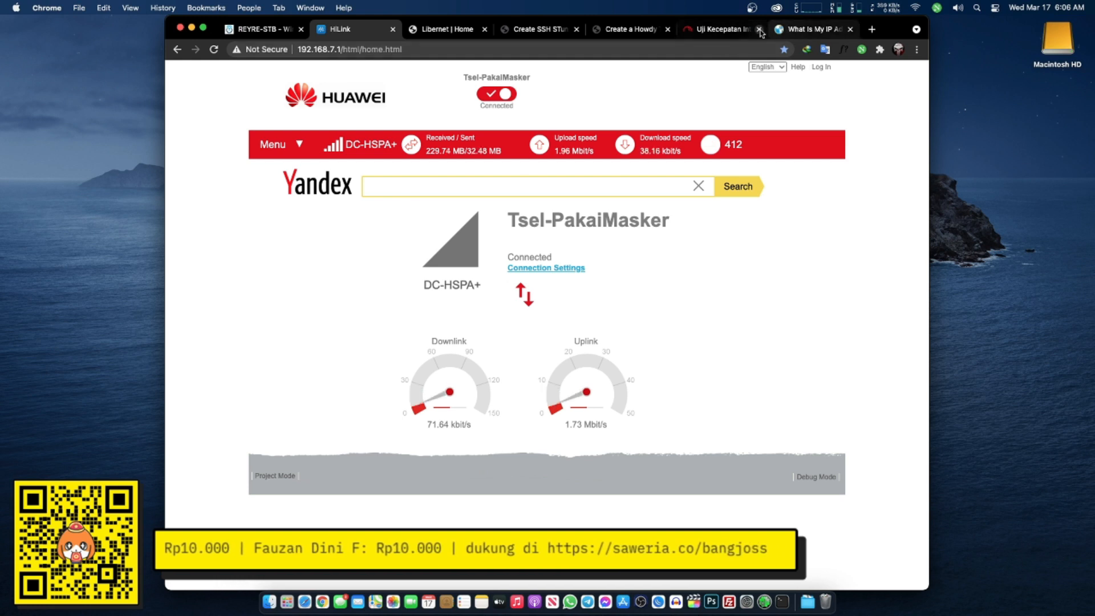
left_click(451, 30)
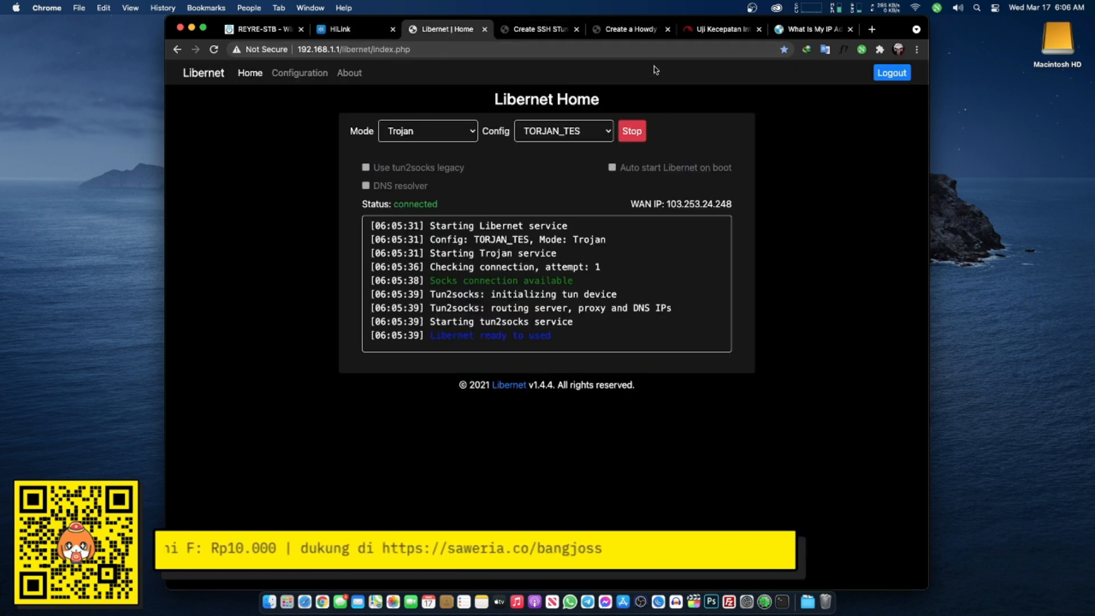
left_click(549, 31)
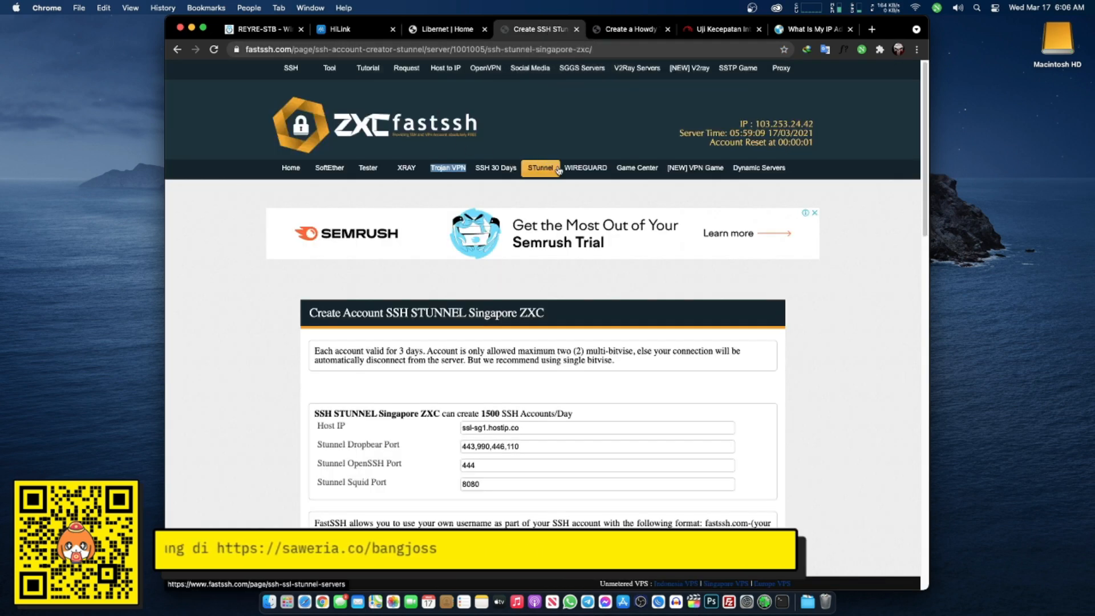
- Page through the V2Ray server list to page 3 and start an account on V2Ray Singapore 3
left_click(627, 70)
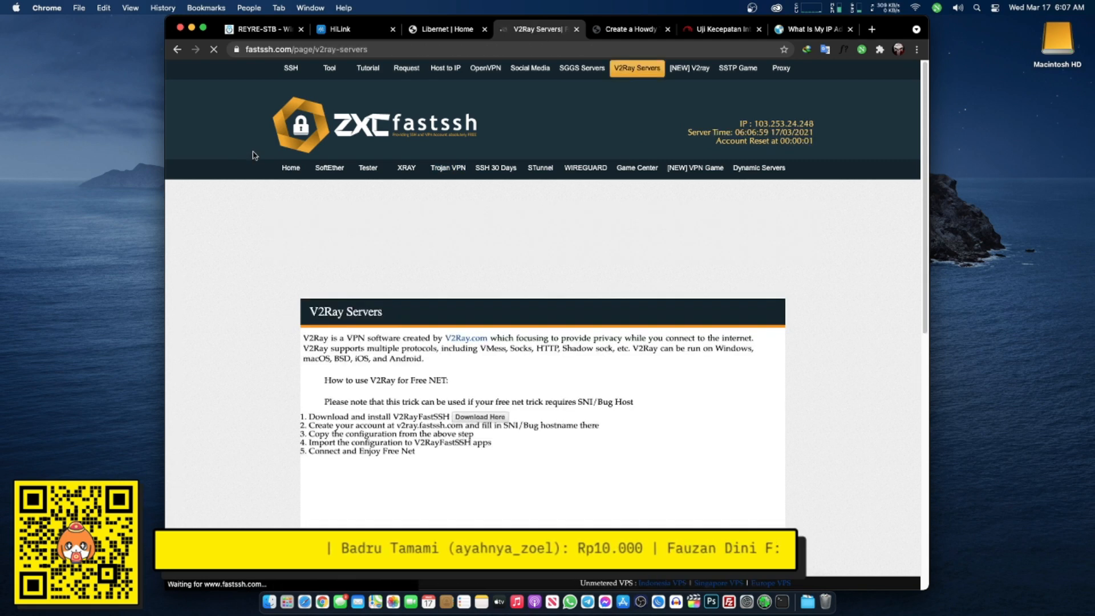
scroll(240, 160, "down", 10)
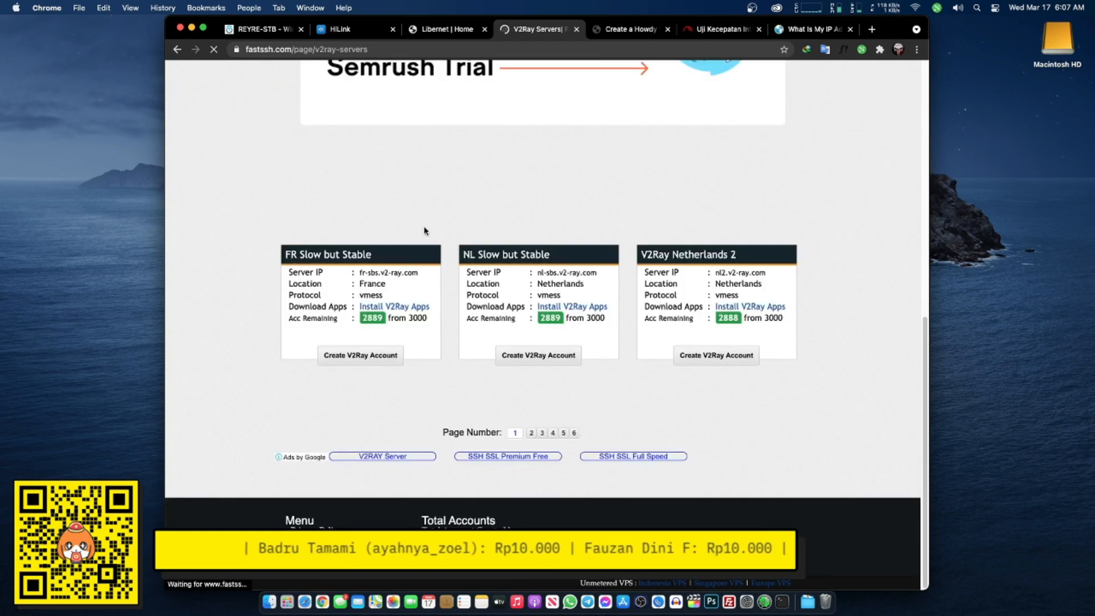
left_click(532, 435)
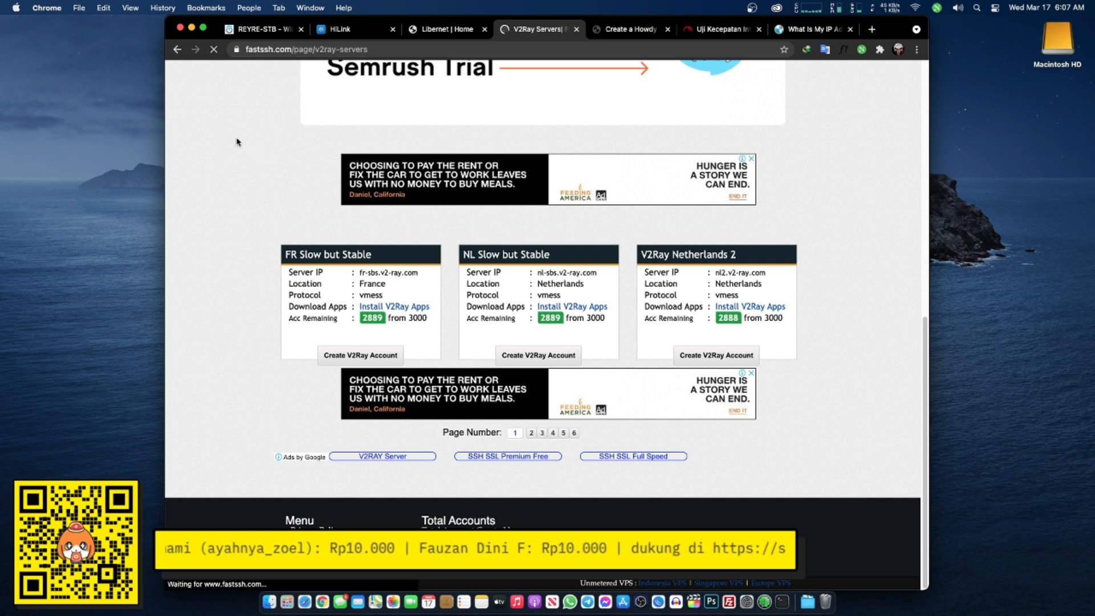
scroll(305, 183, "down", 10)
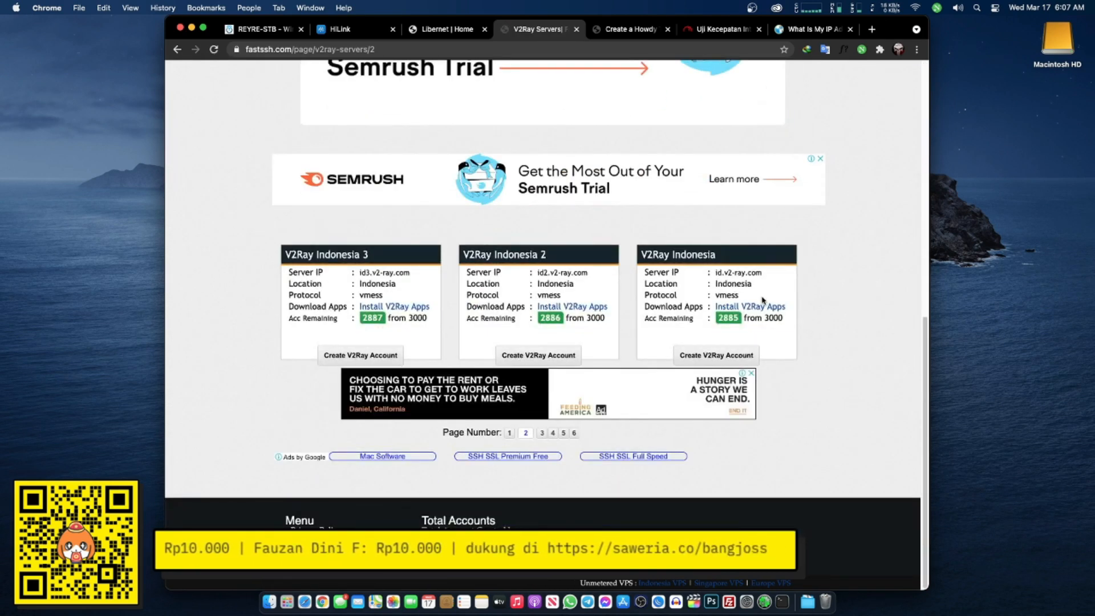
left_click(543, 434)
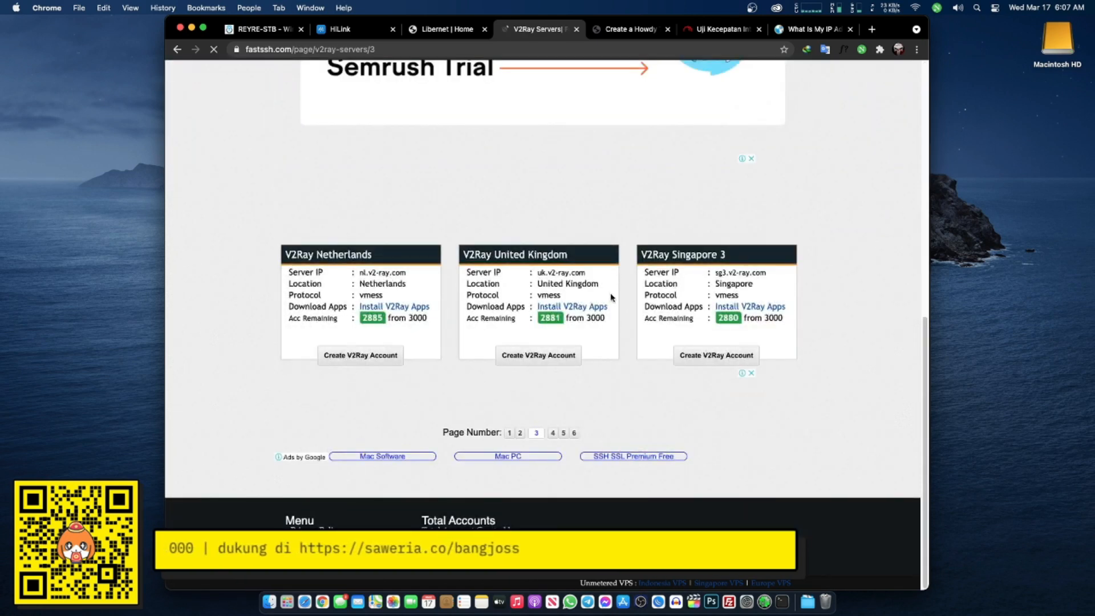
left_click_drag(717, 272, 800, 274)
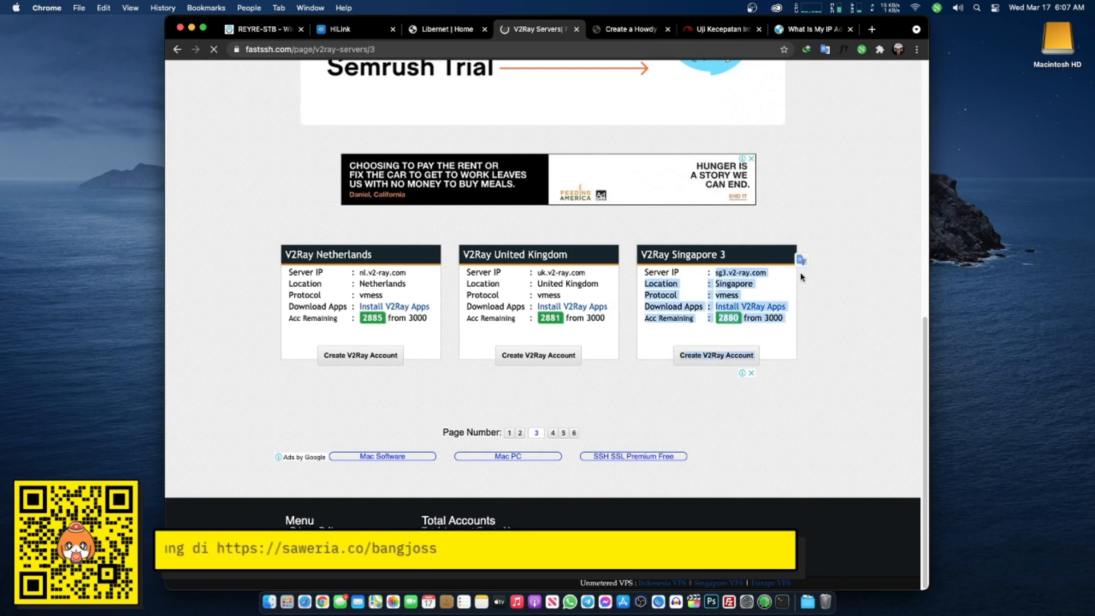
left_click(701, 361)
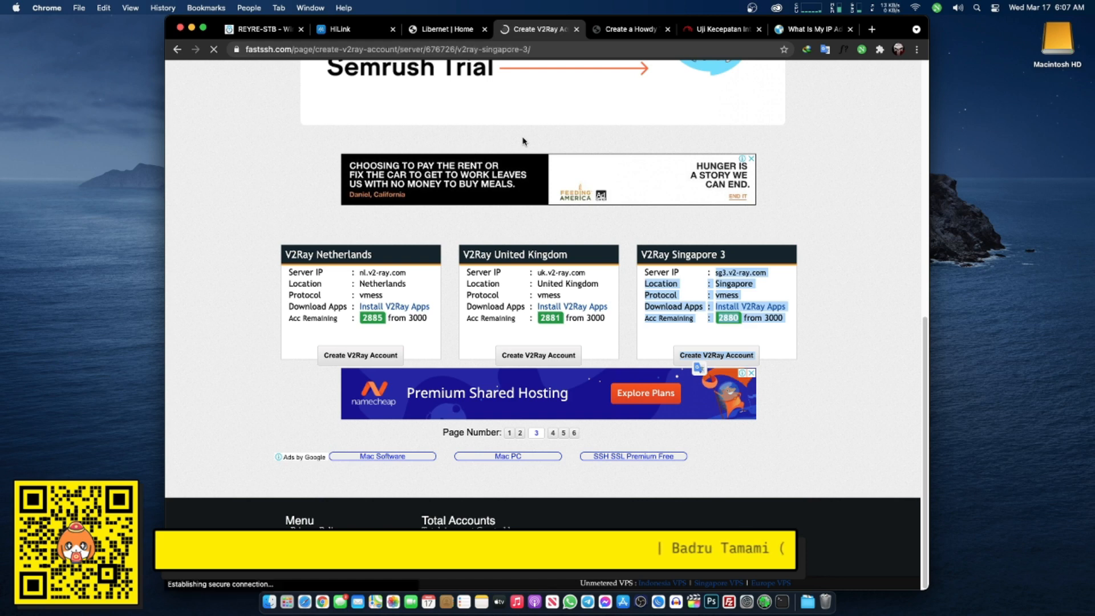
scroll(432, 228, "down", 6)
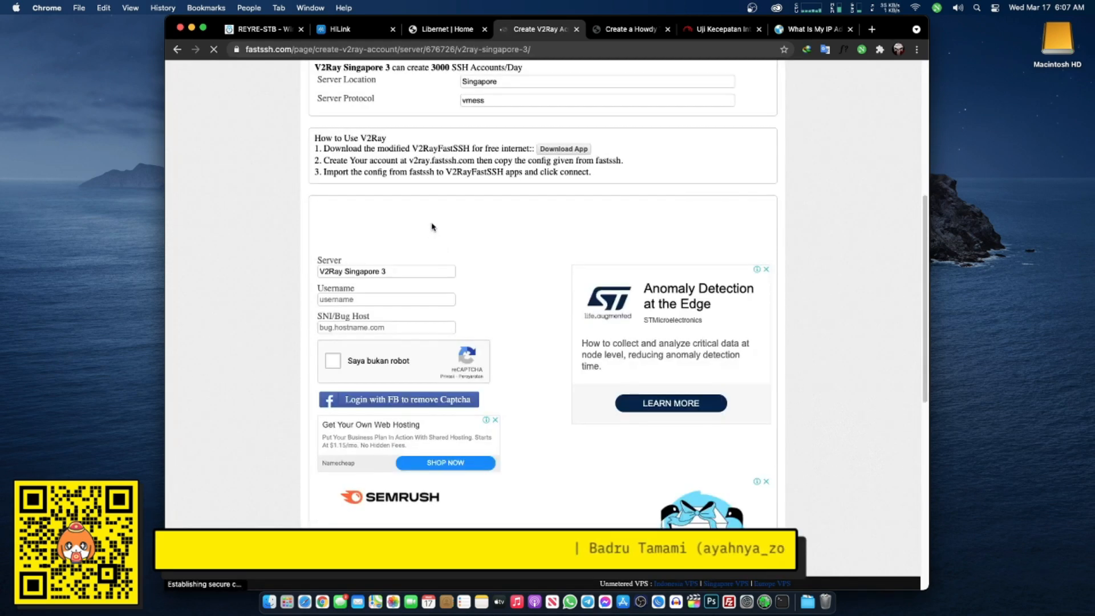
left_click(400, 299)
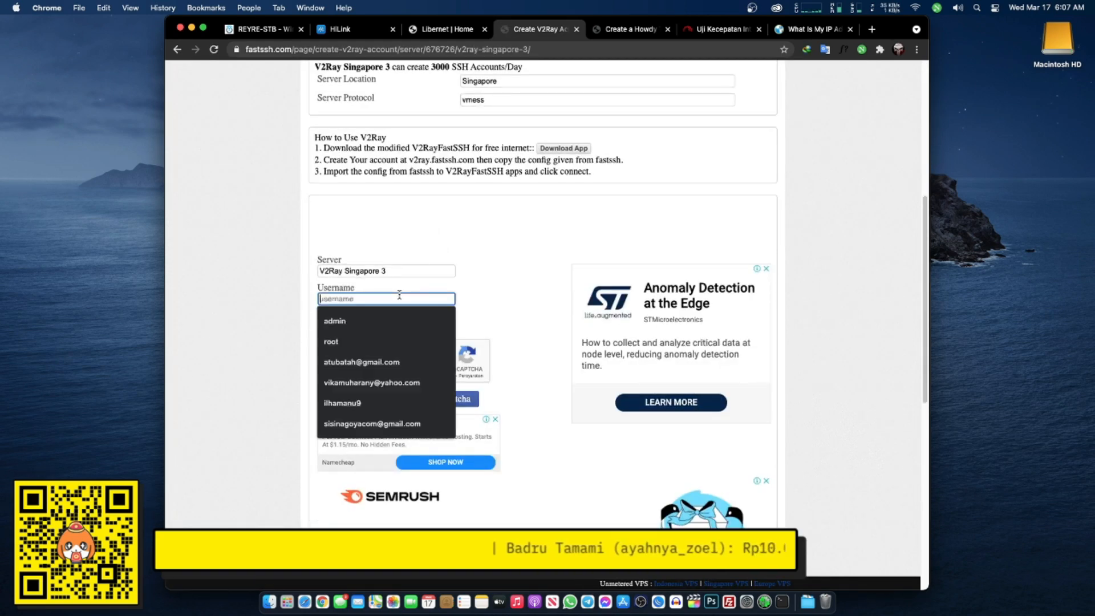
left_click(377, 326)
type("as")
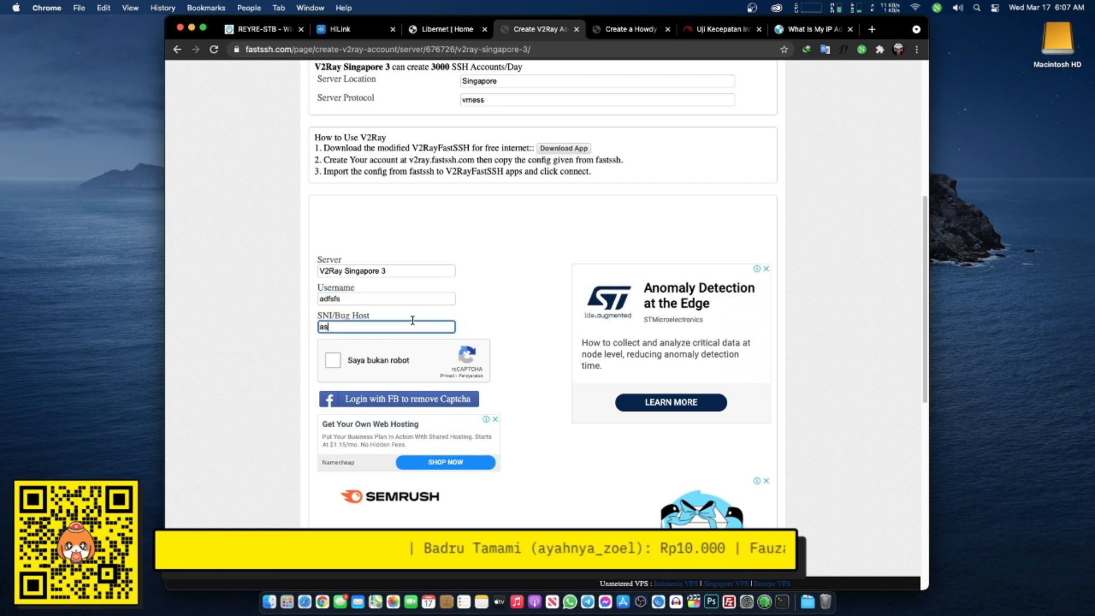
key("BackSpace")
key("BackSpace")
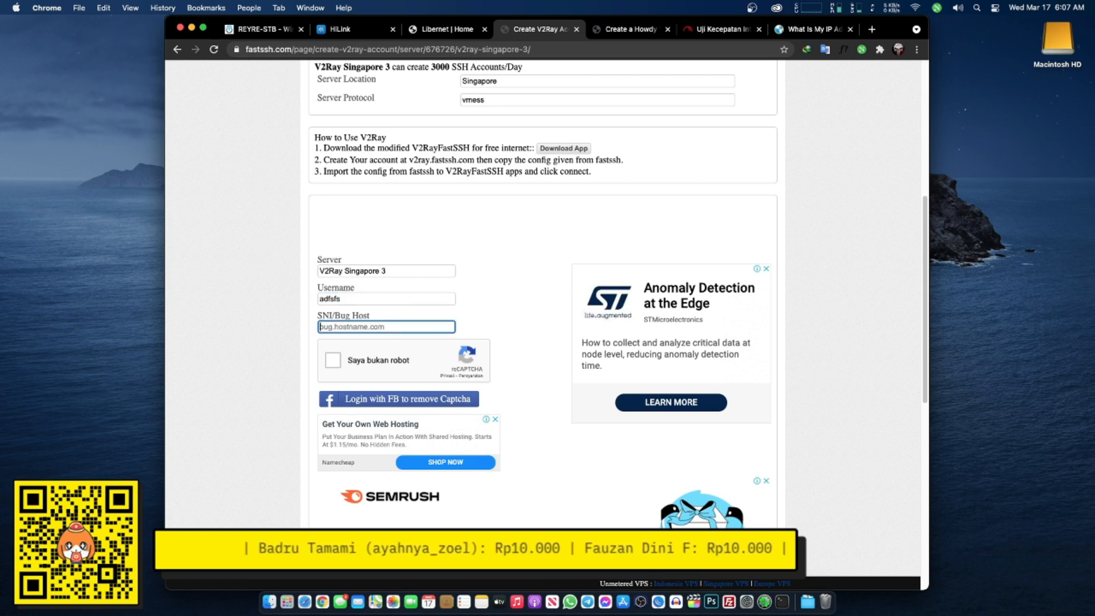
type("www.whatsapp.com")
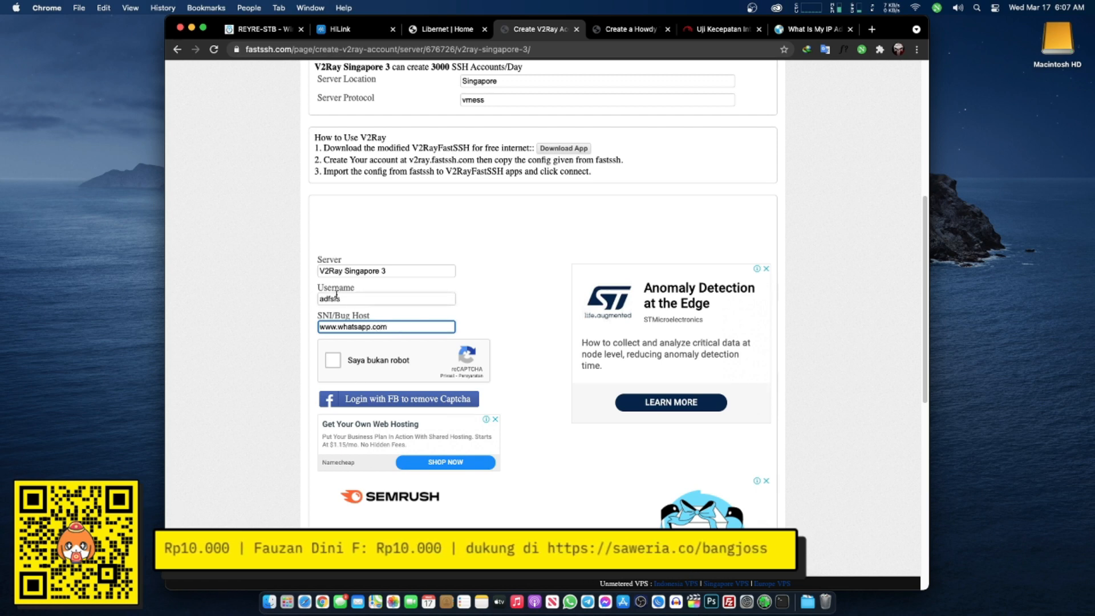
left_click_drag(327, 317, 413, 321)
left_click(333, 360)
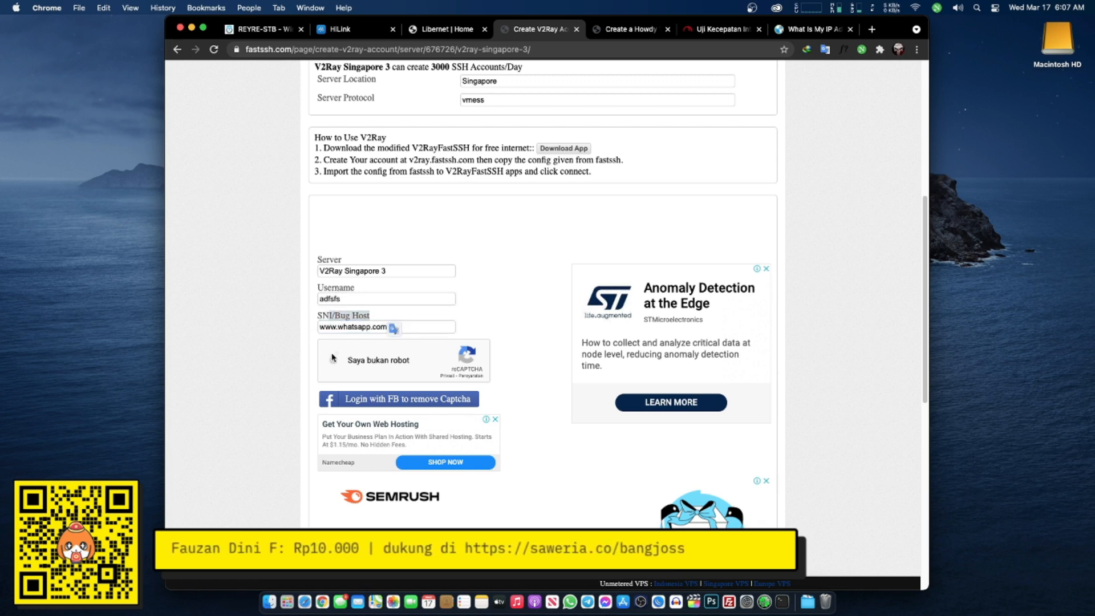
left_click(534, 245)
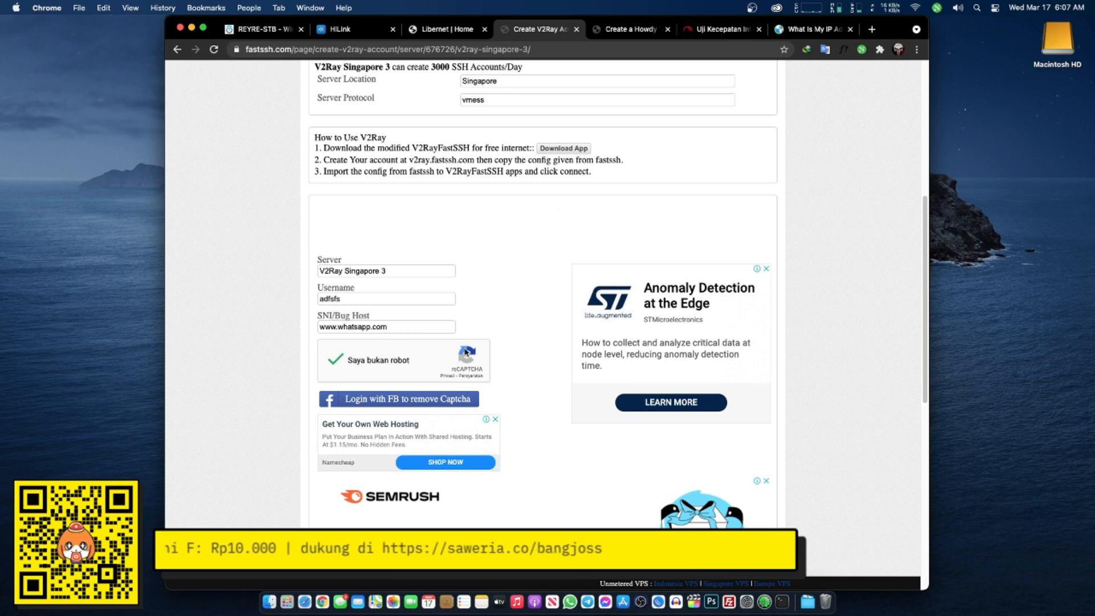
scroll(438, 485, "down", 3)
- Create the 7-day account and copy its generated vmess:// config link
left_click(502, 469)
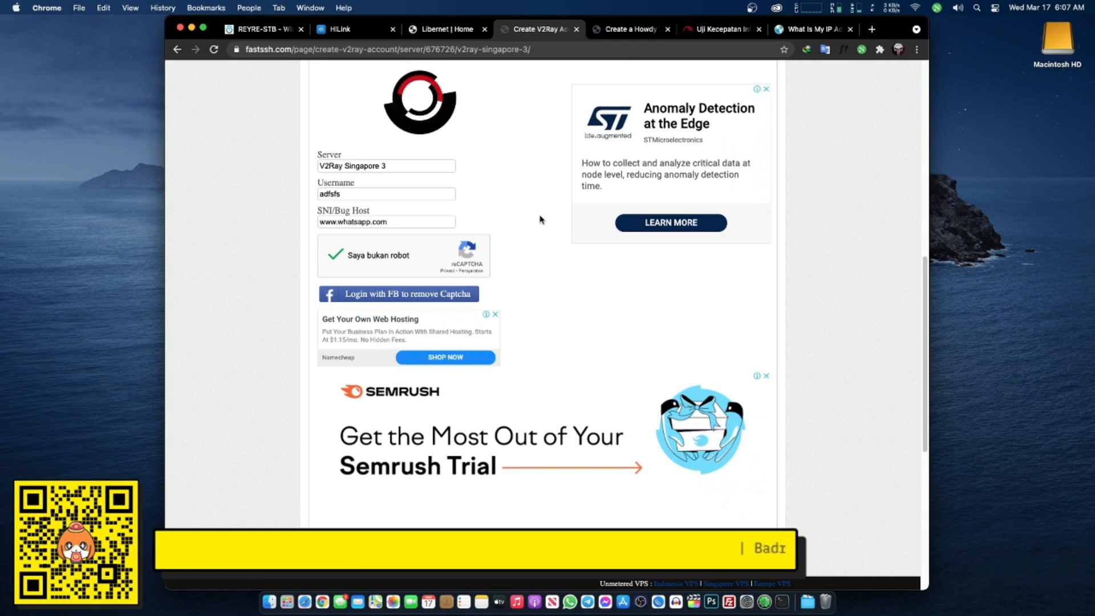
scroll(407, 227, "up", 1)
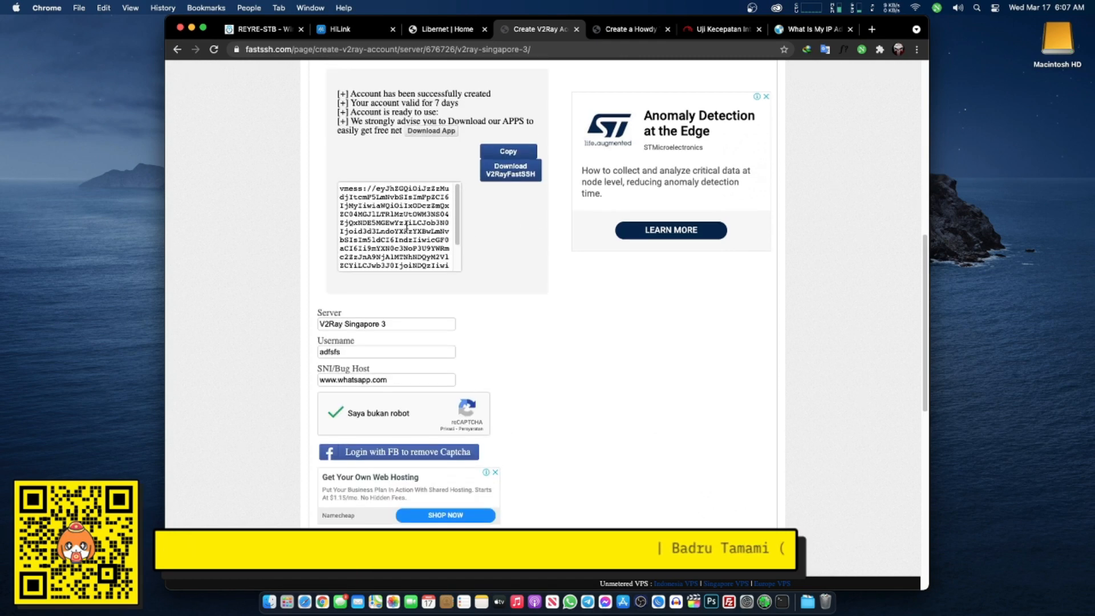
left_click(508, 152)
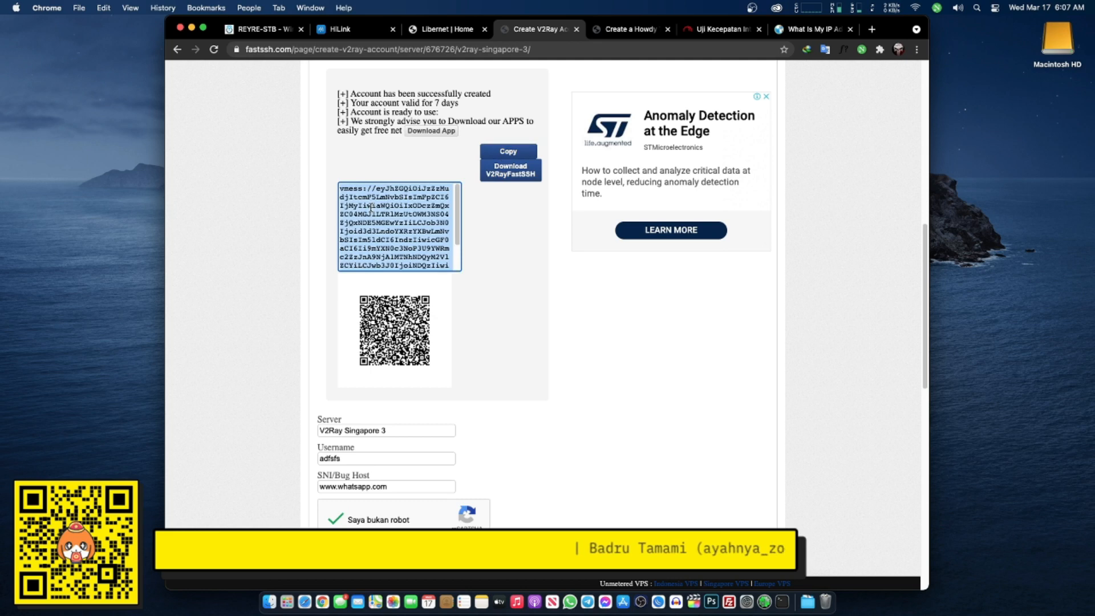
right_click(372, 205)
left_click(402, 295)
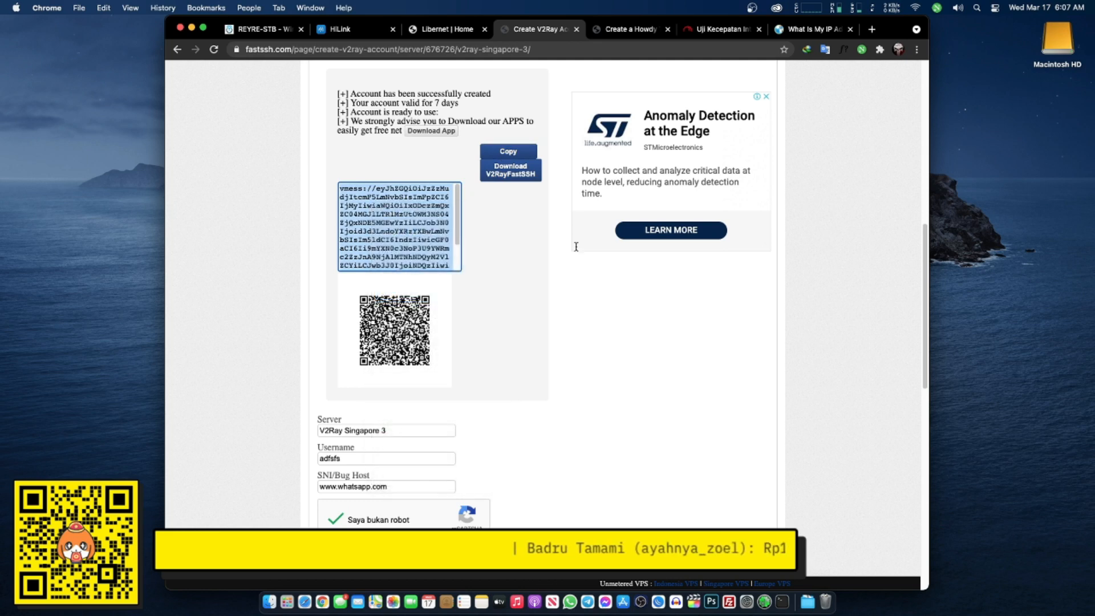
- Stop the Trojan connection and start a new configuration in V2Ray mode with VMess protocol
left_click(421, 35)
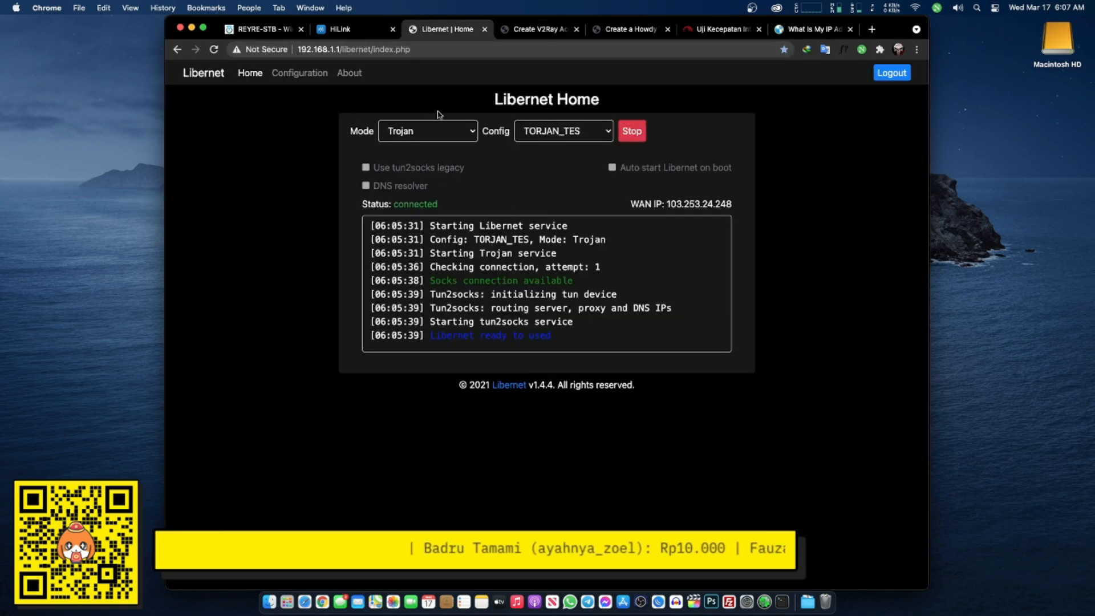
left_click(632, 133)
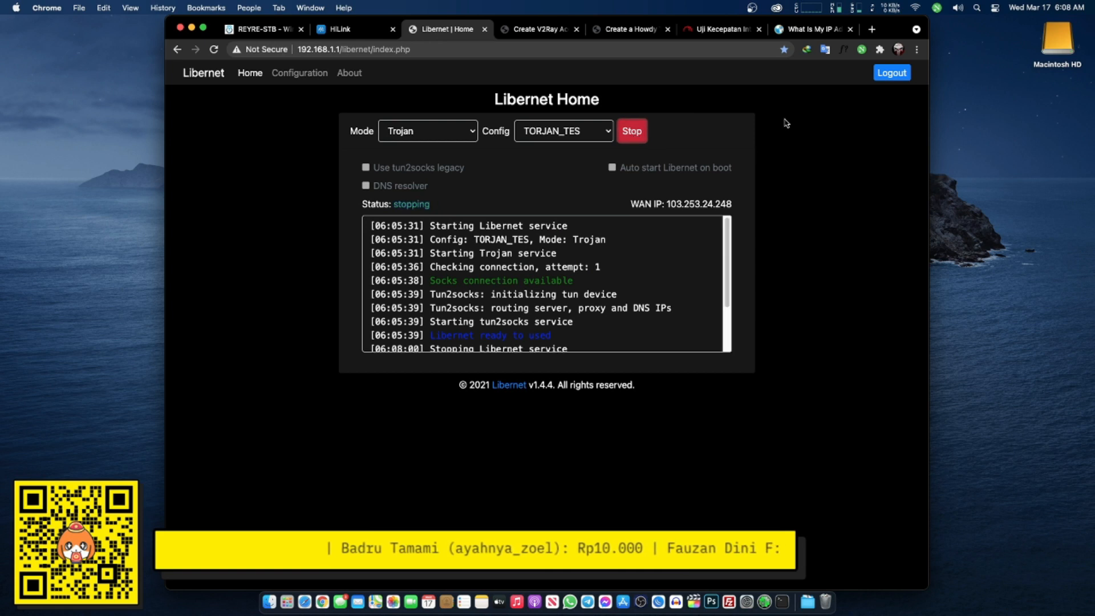
left_click(297, 74)
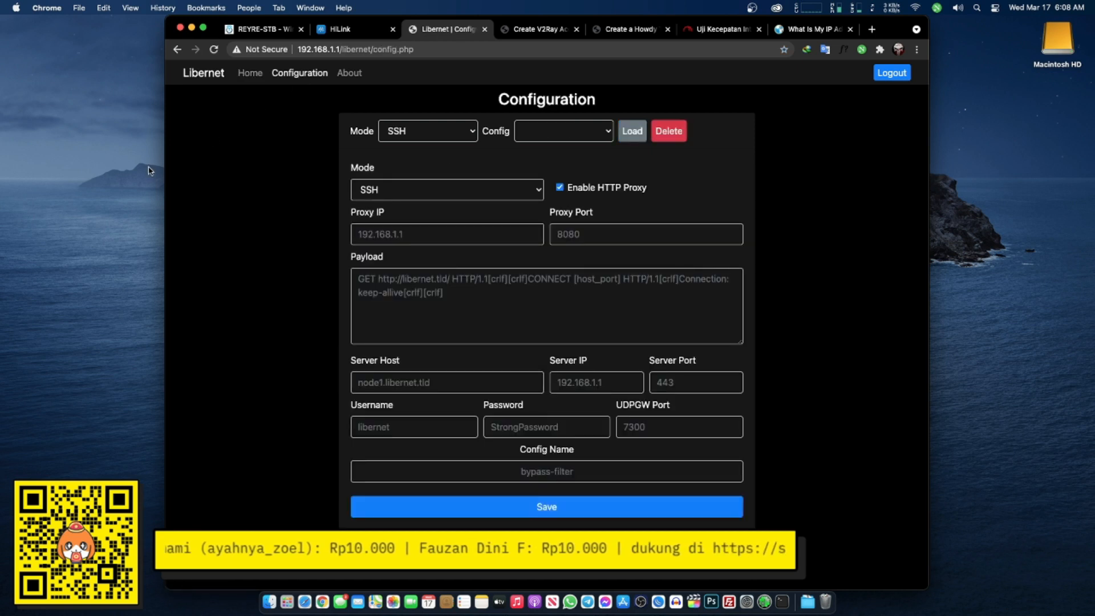
left_click(467, 192)
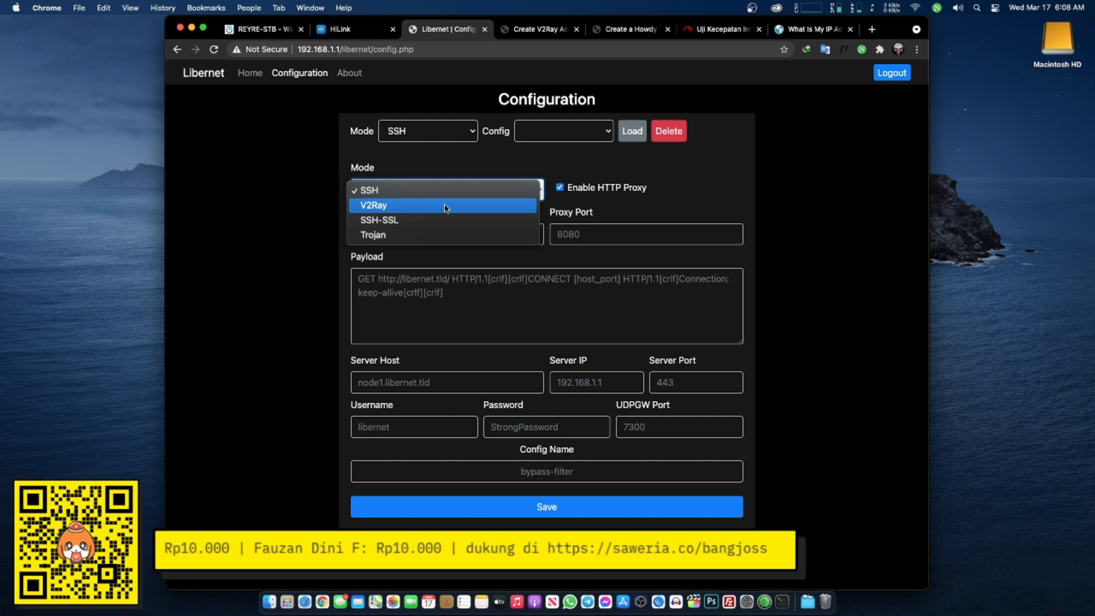
left_click(446, 206)
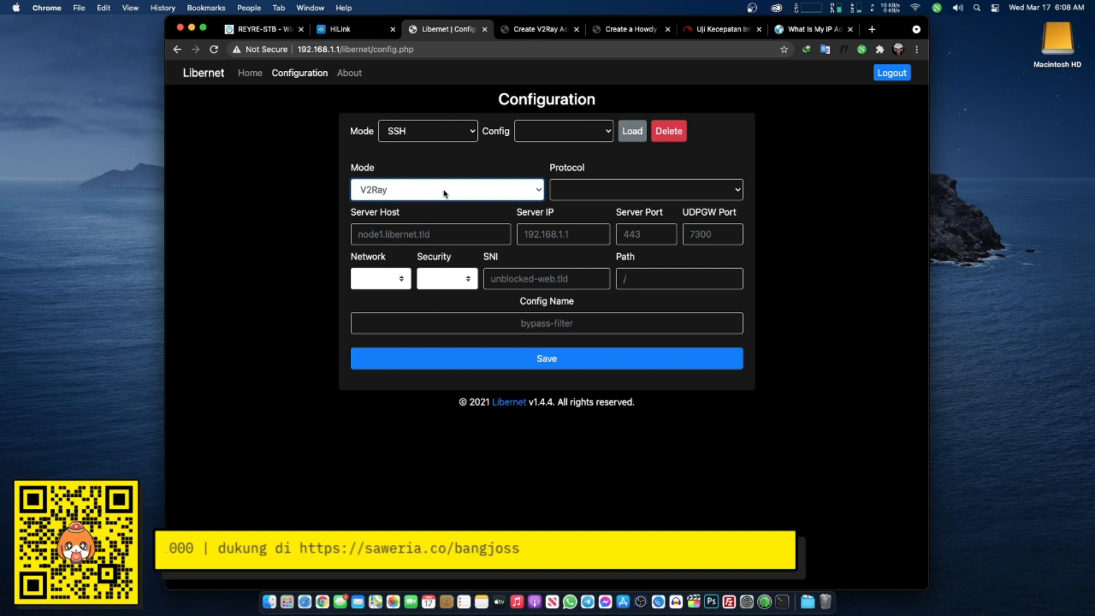
left_click(660, 189)
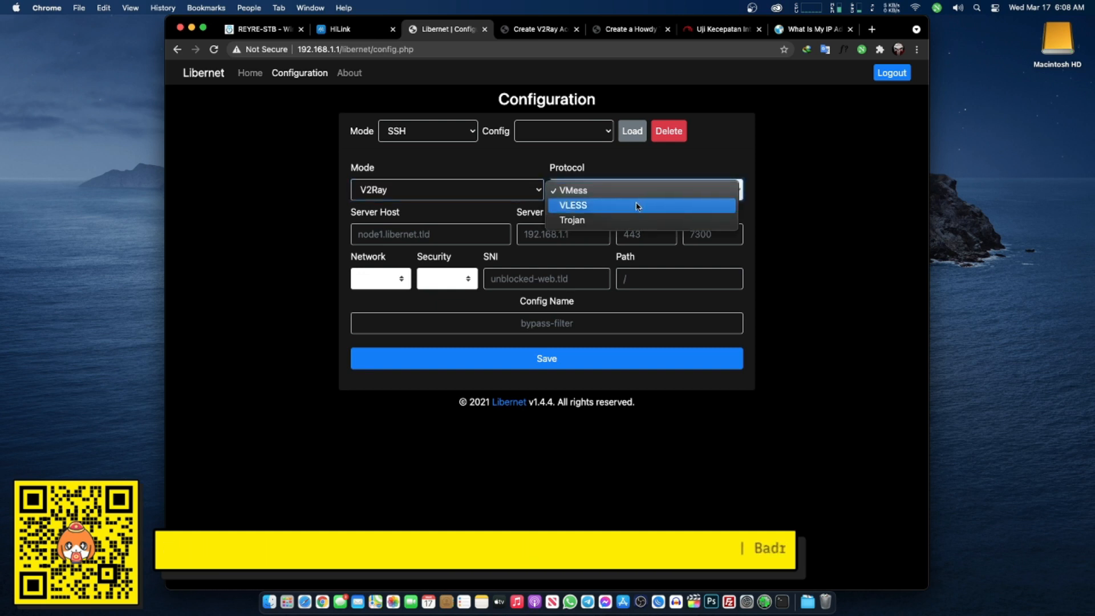
left_click(730, 192)
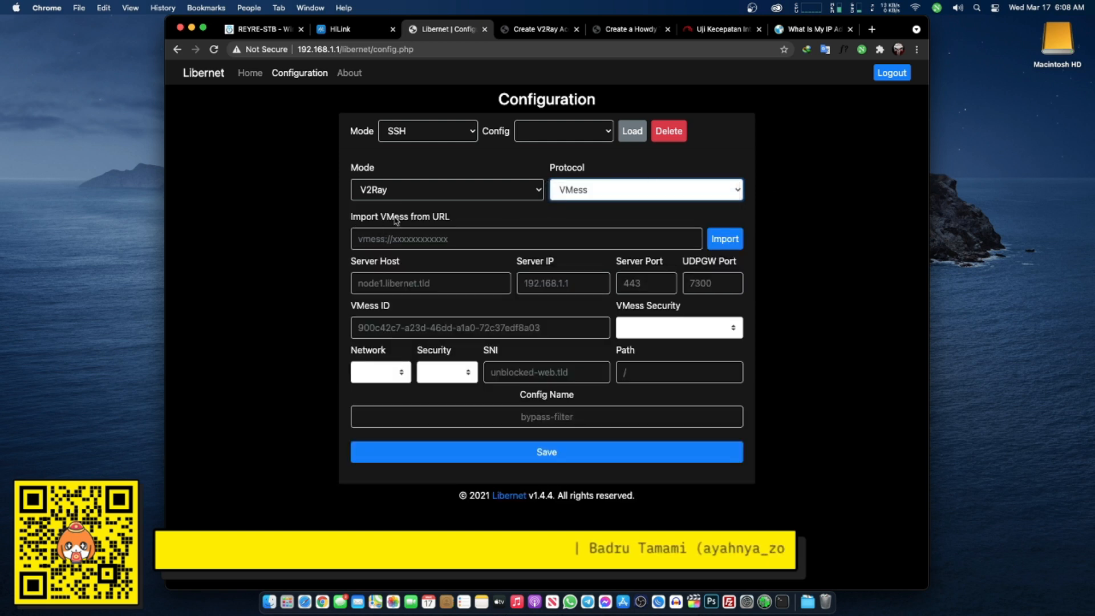
- Paste the FastSSH vmess link and import it into the configuration form
left_click(426, 236)
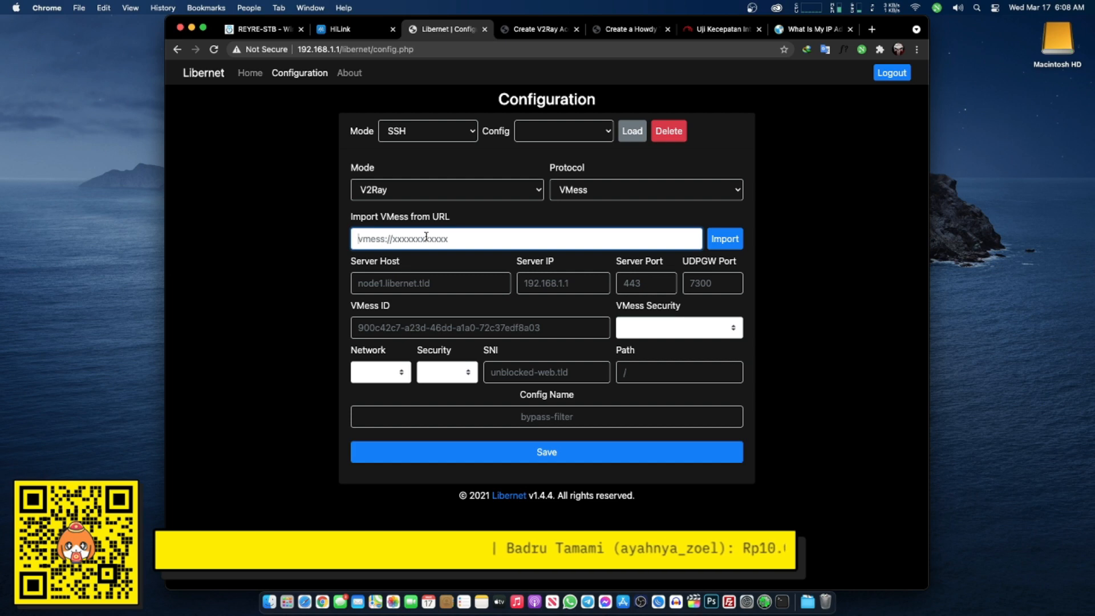
key("super+v")
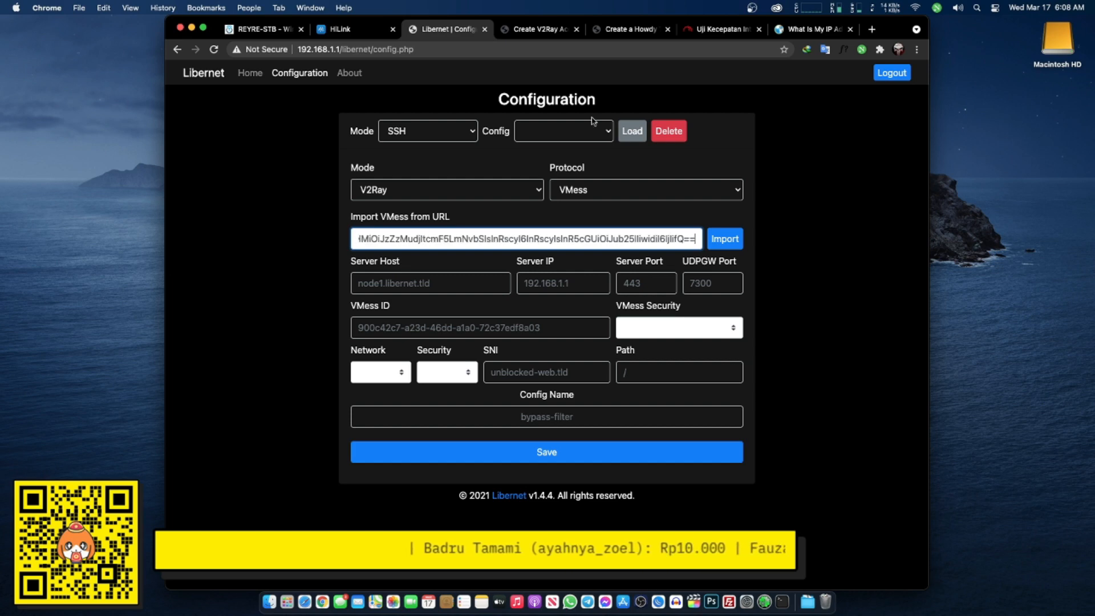
left_click(543, 33)
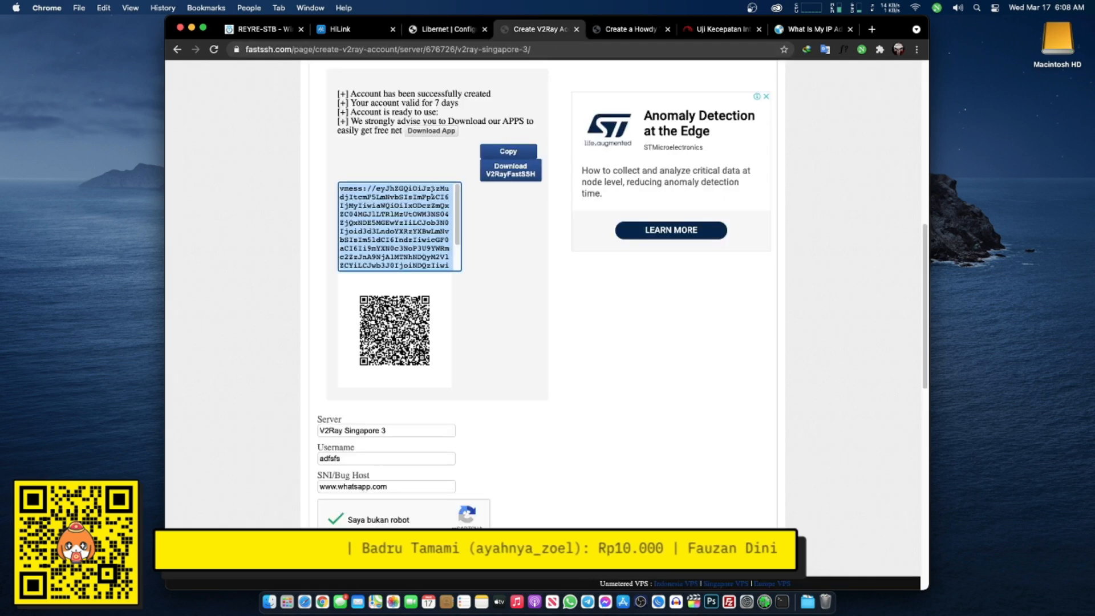
left_click(453, 32)
left_click(719, 242)
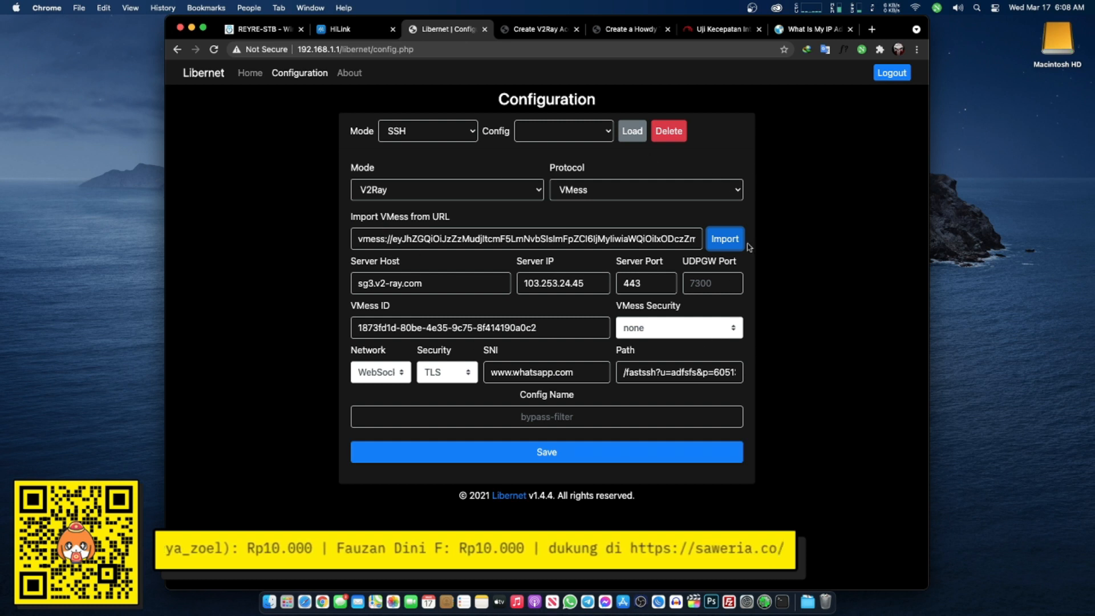
- Set UDPGW port 7300 and security auto, then save the config as VMESS-TES
left_click(703, 287)
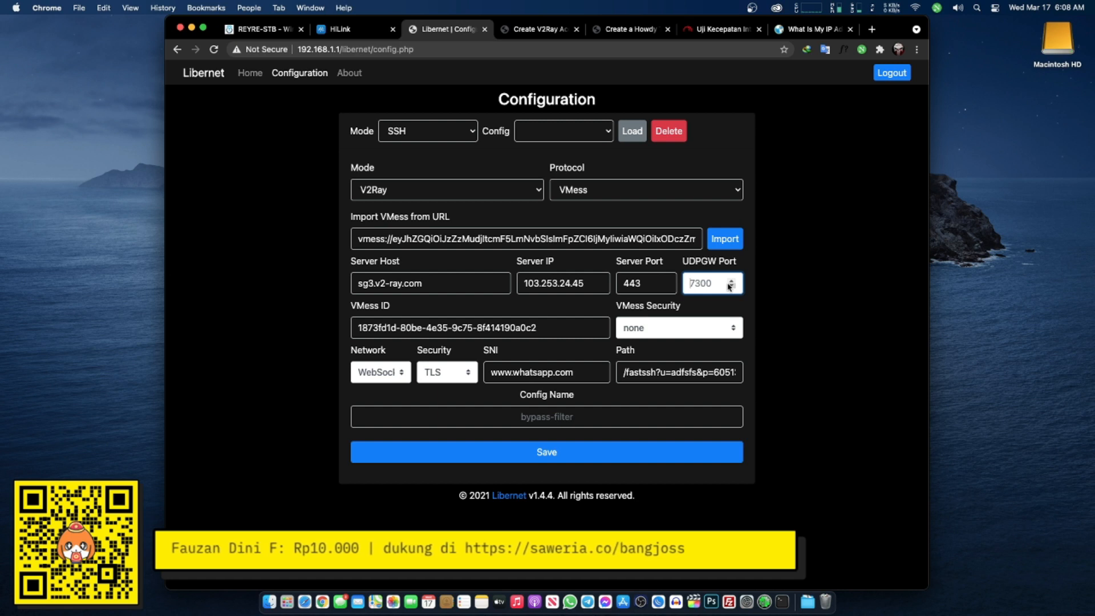
type("7300")
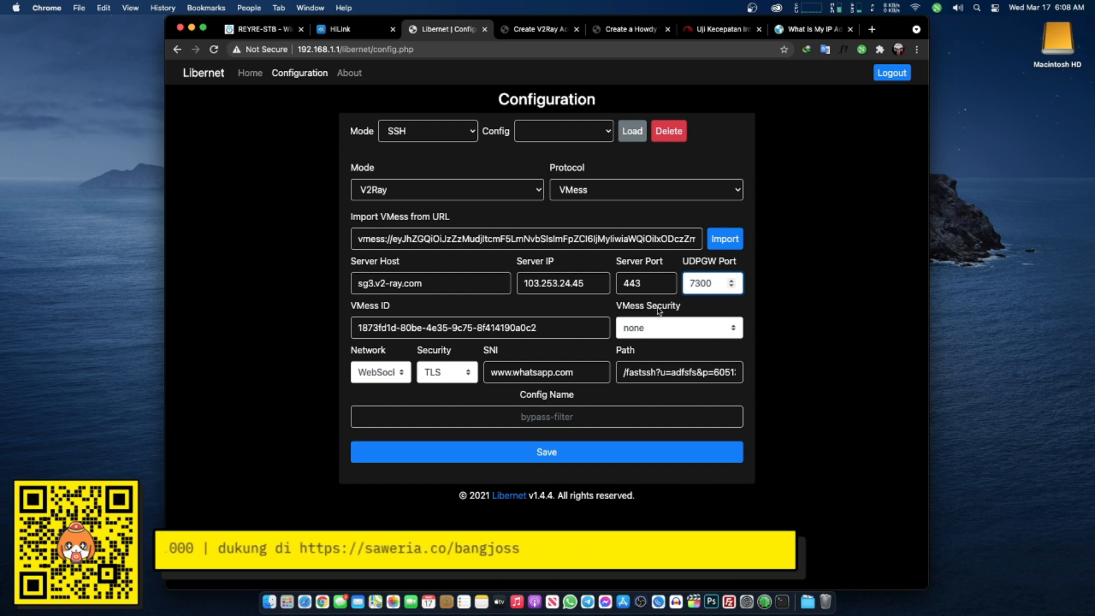
left_click(657, 328)
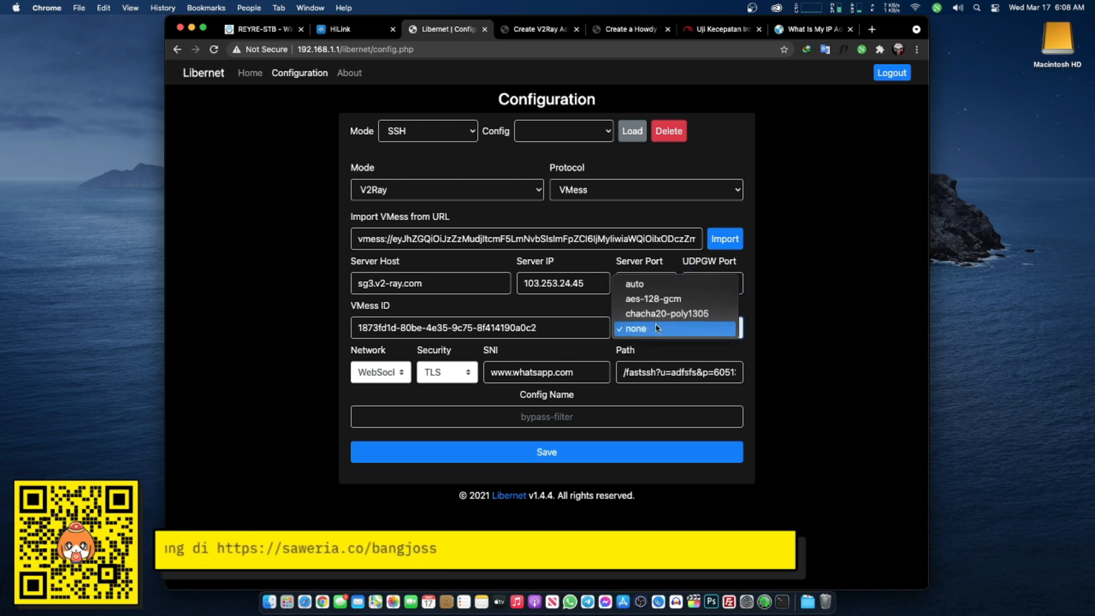
left_click(663, 289)
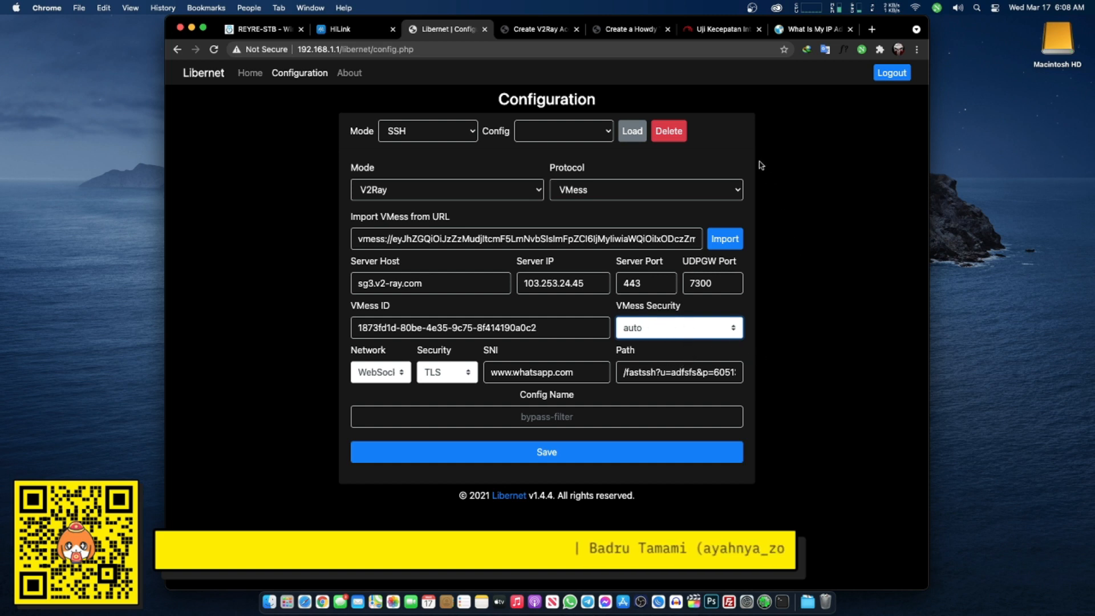
left_click(560, 415)
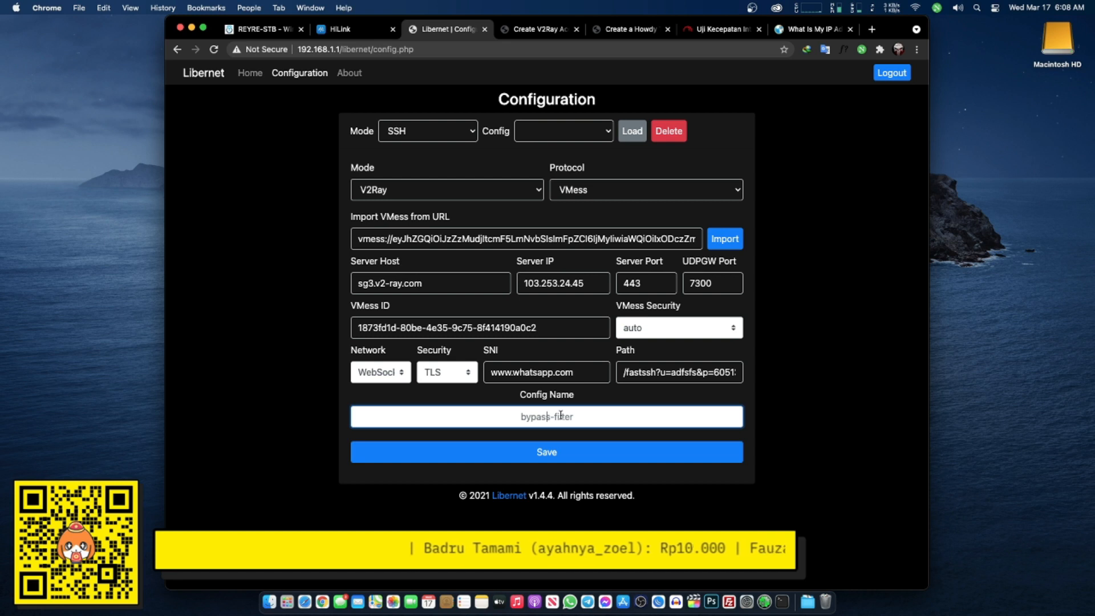
type("VMESS")
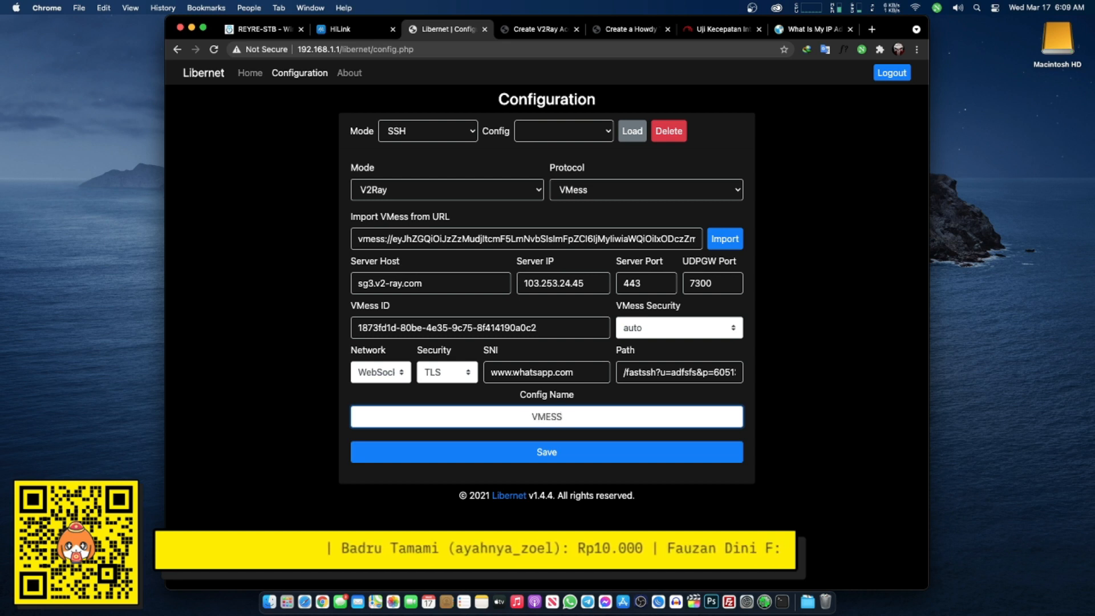
type("-TES")
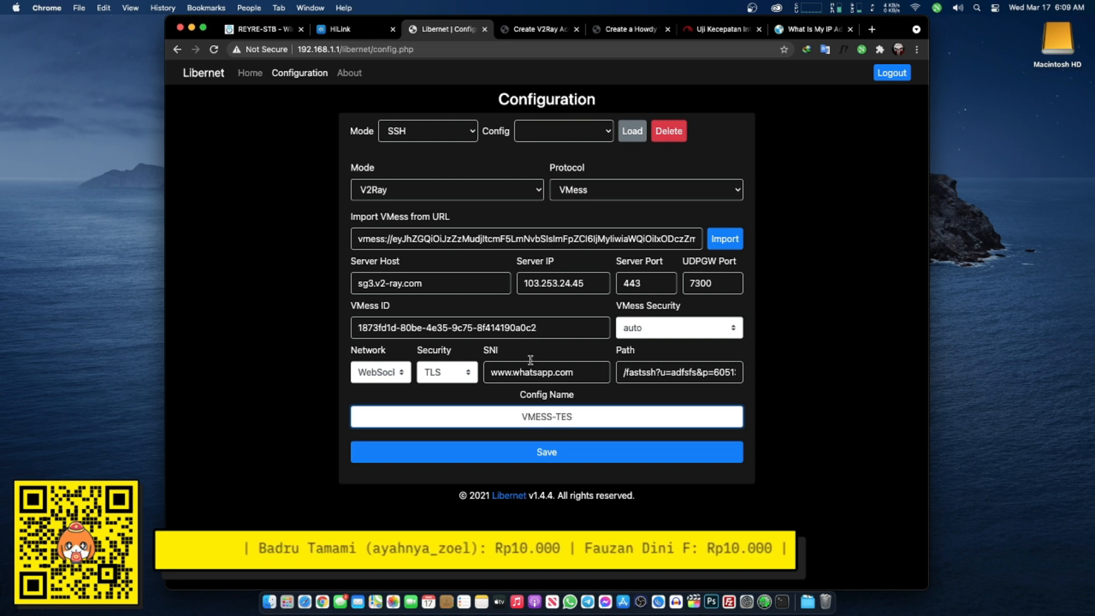
left_click(571, 448)
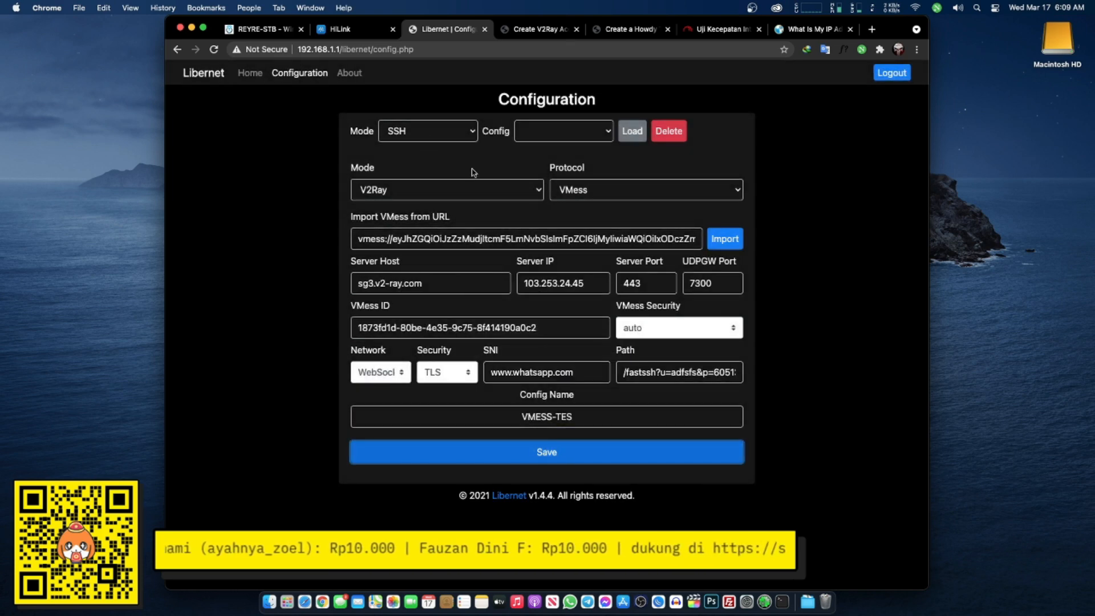
- Start Libernet in V2Ray mode with the VMESS-TES config
left_click(259, 74)
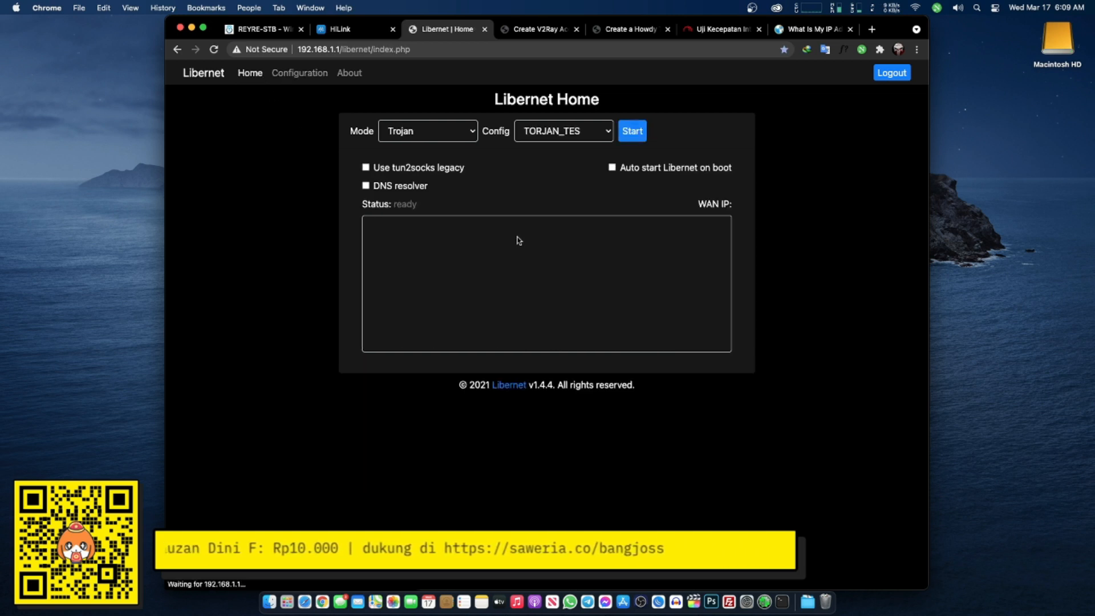
left_click(443, 134)
left_click(429, 107)
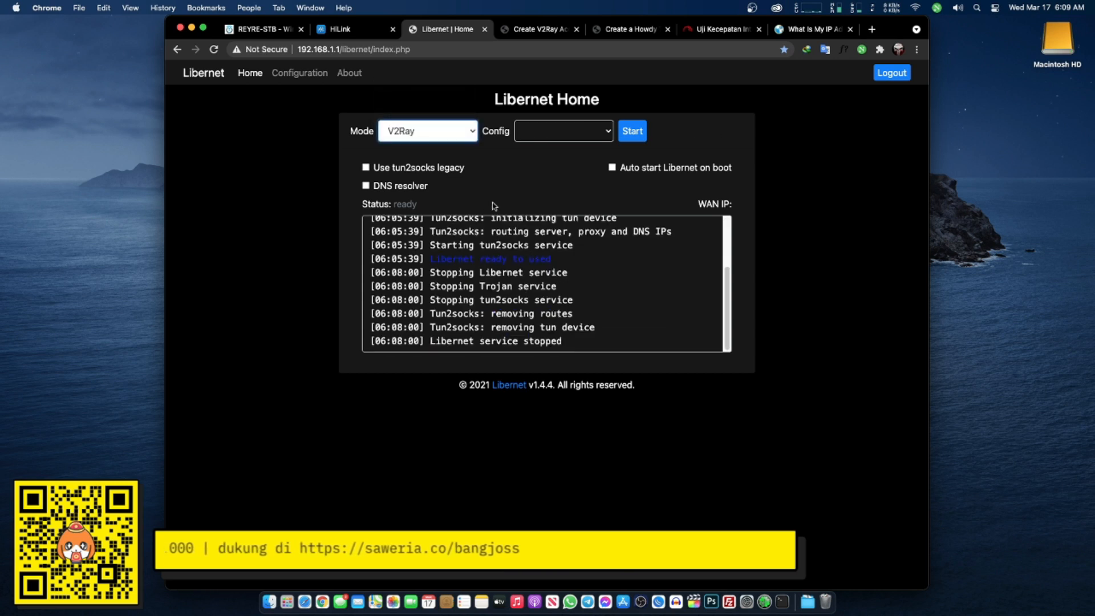
left_click(567, 138)
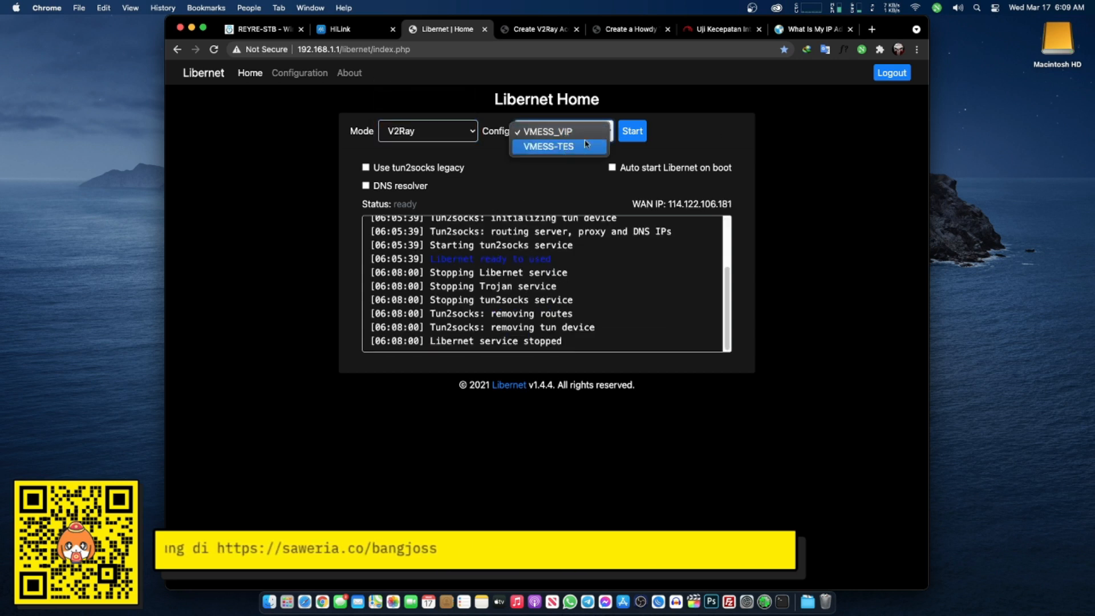
left_click(572, 147)
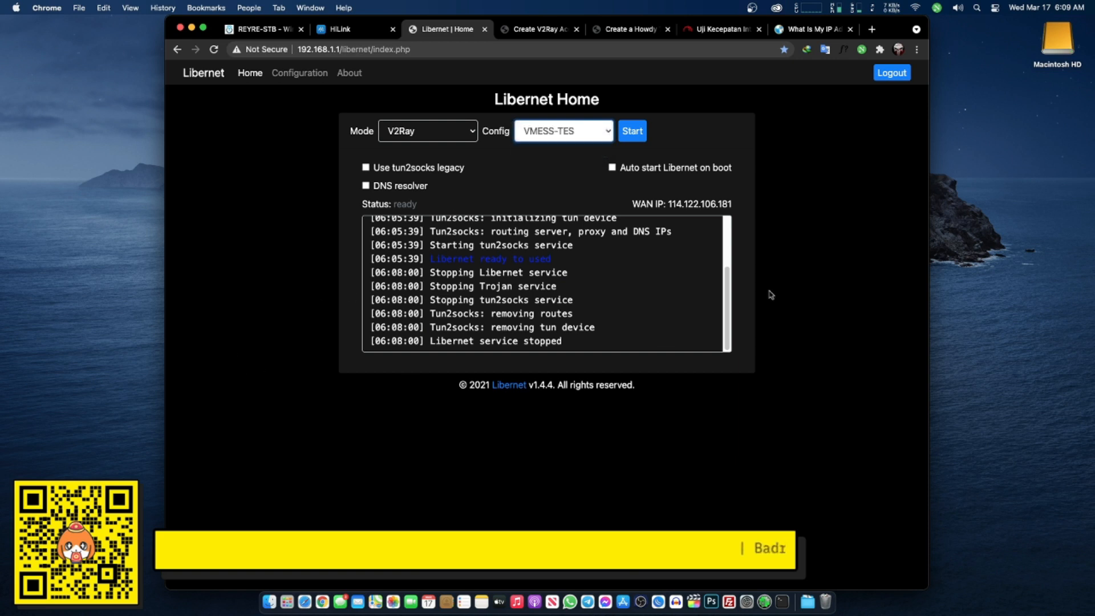
left_click(636, 136)
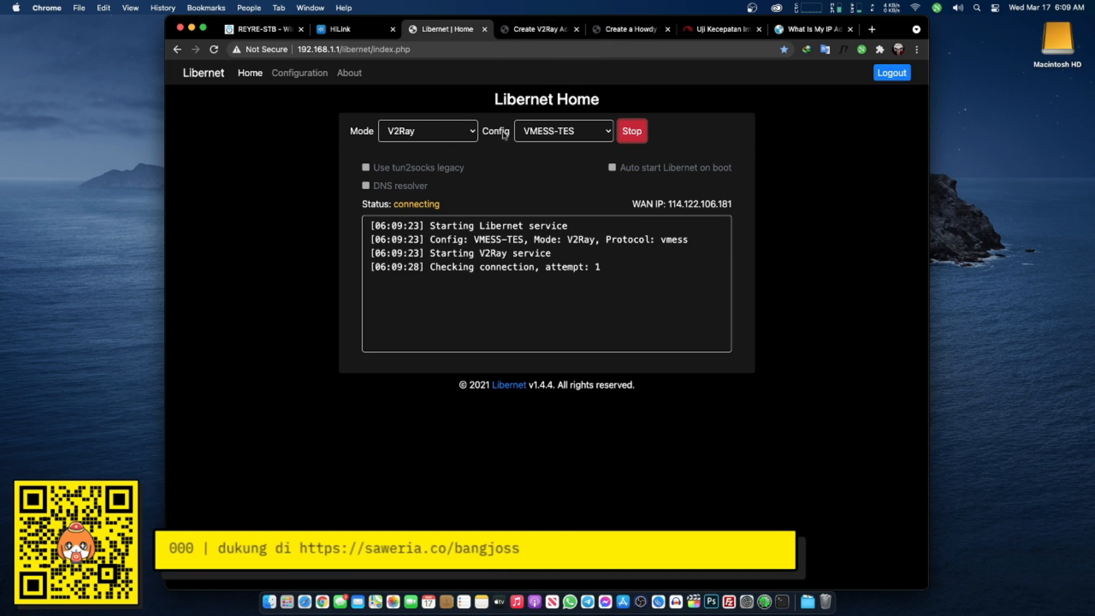
- Check the FastSSH account page, then stop the connection stuck at connecting
left_click(539, 28)
scroll(408, 207, "up", 5)
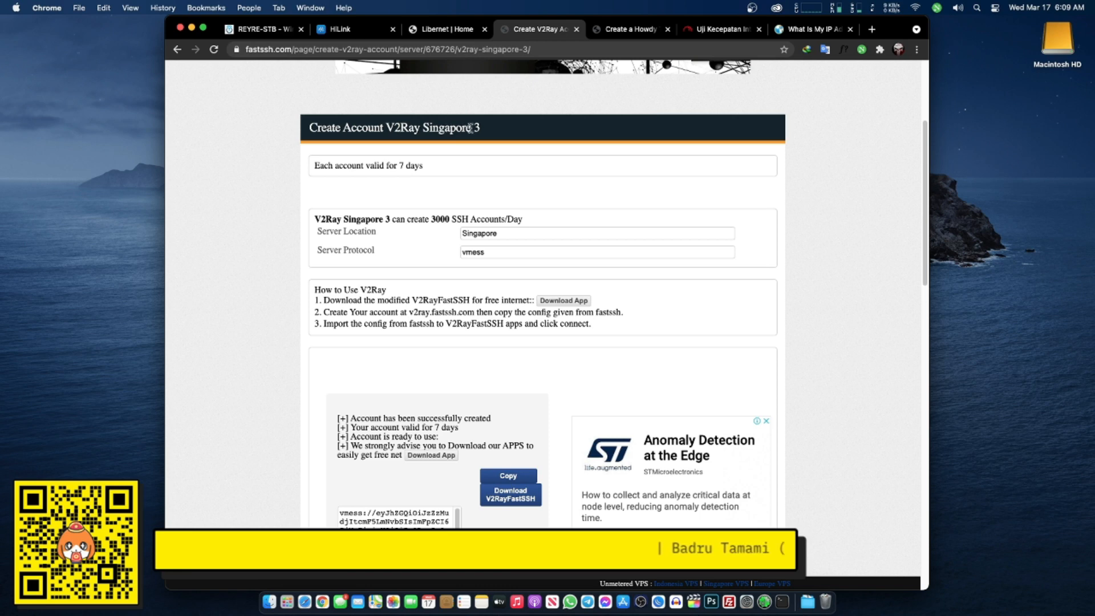
left_click(449, 30)
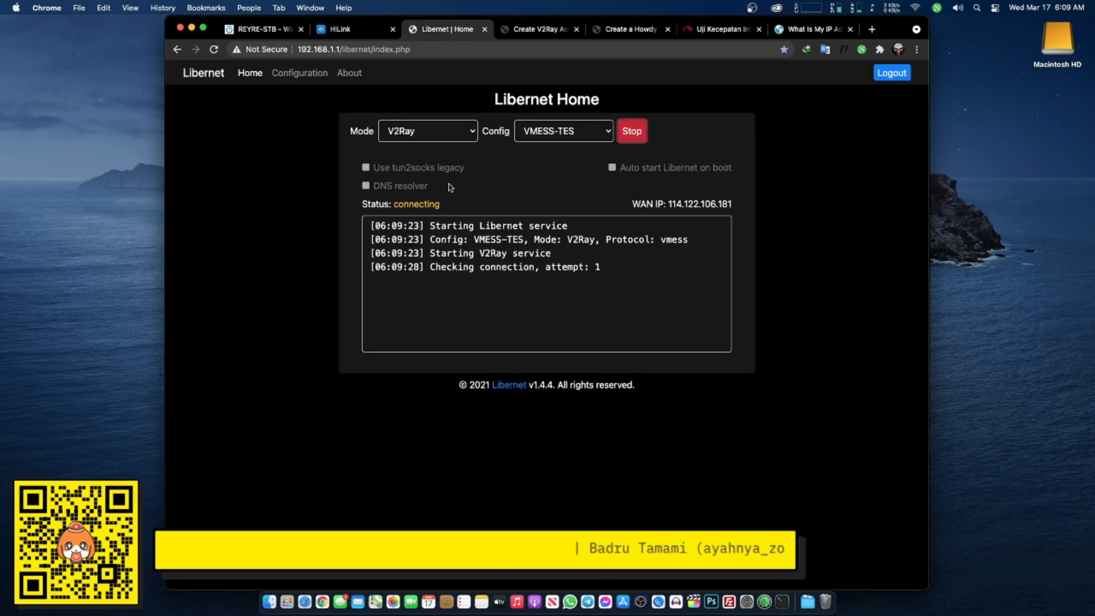
left_click_drag(415, 205, 363, 204)
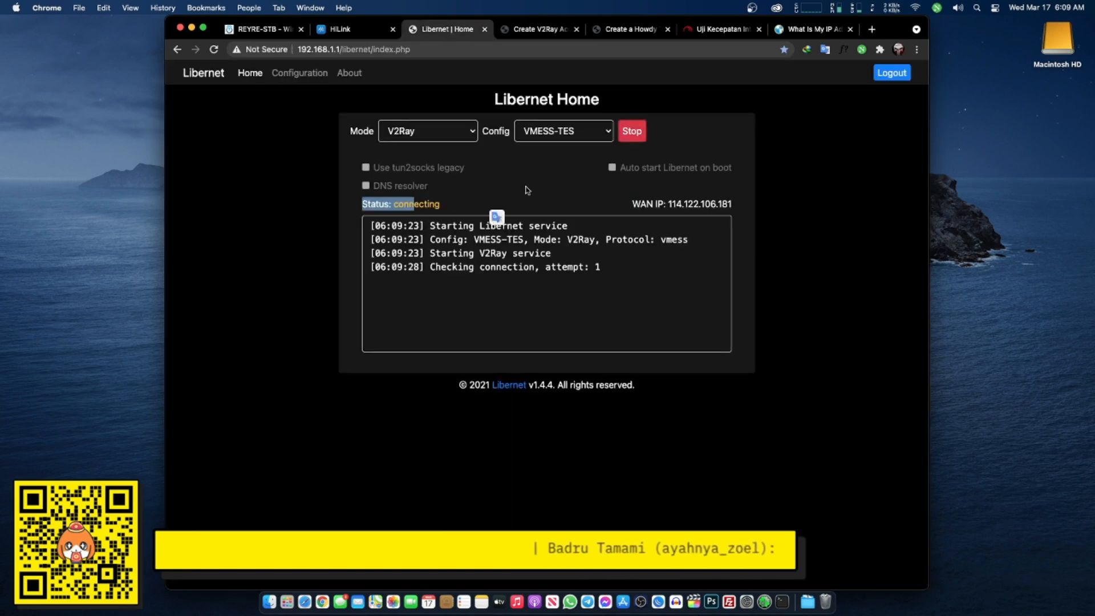
left_click(630, 132)
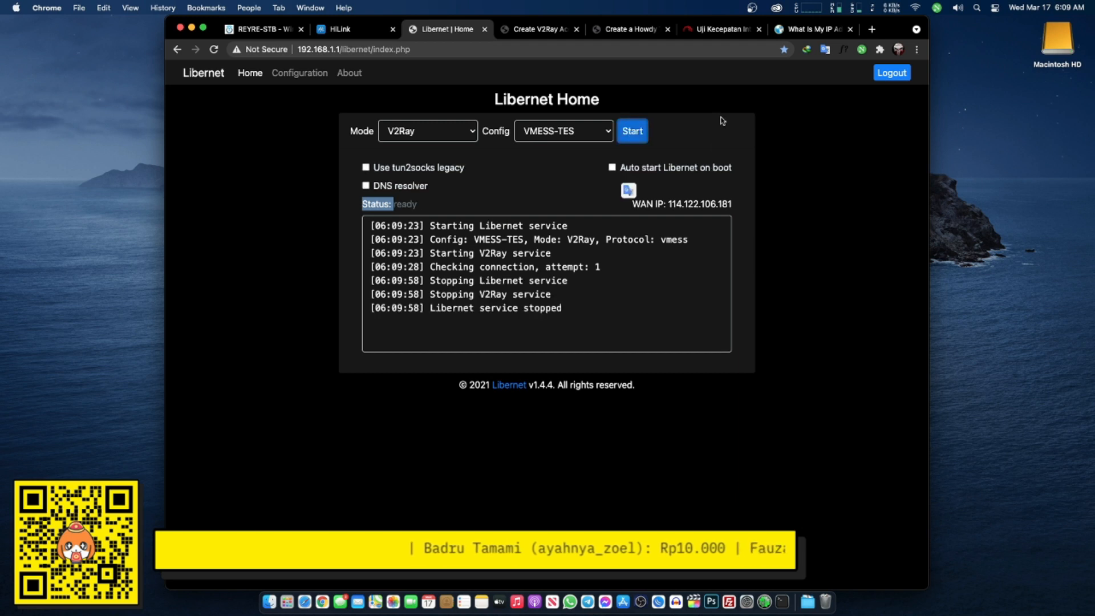
- Load the saved VMESS-TES V2Ray config into the Configuration form and review its security options
left_click(306, 79)
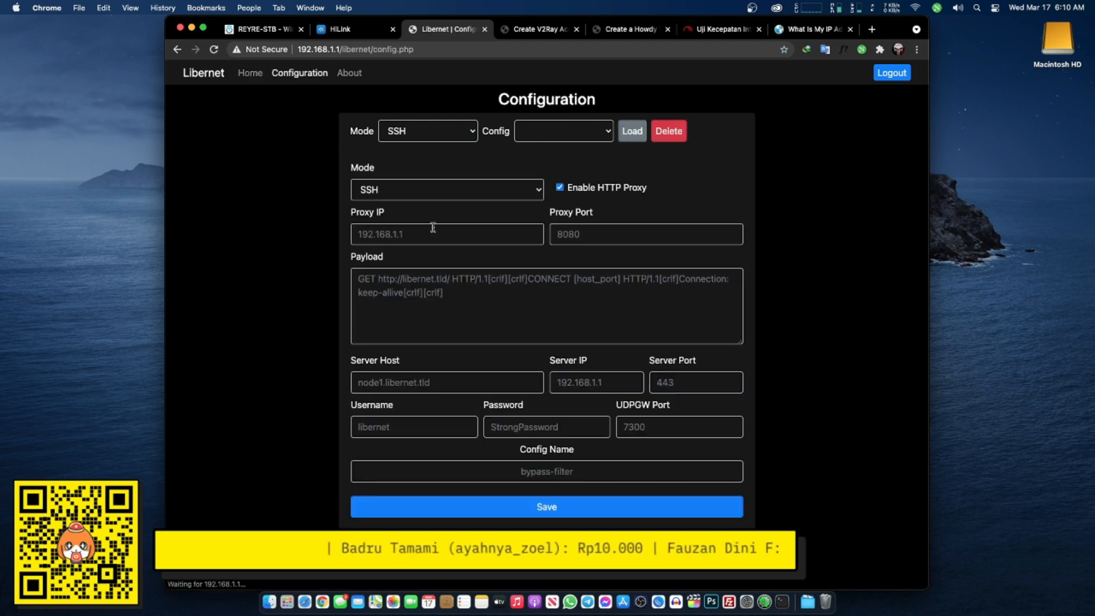
left_click(467, 137)
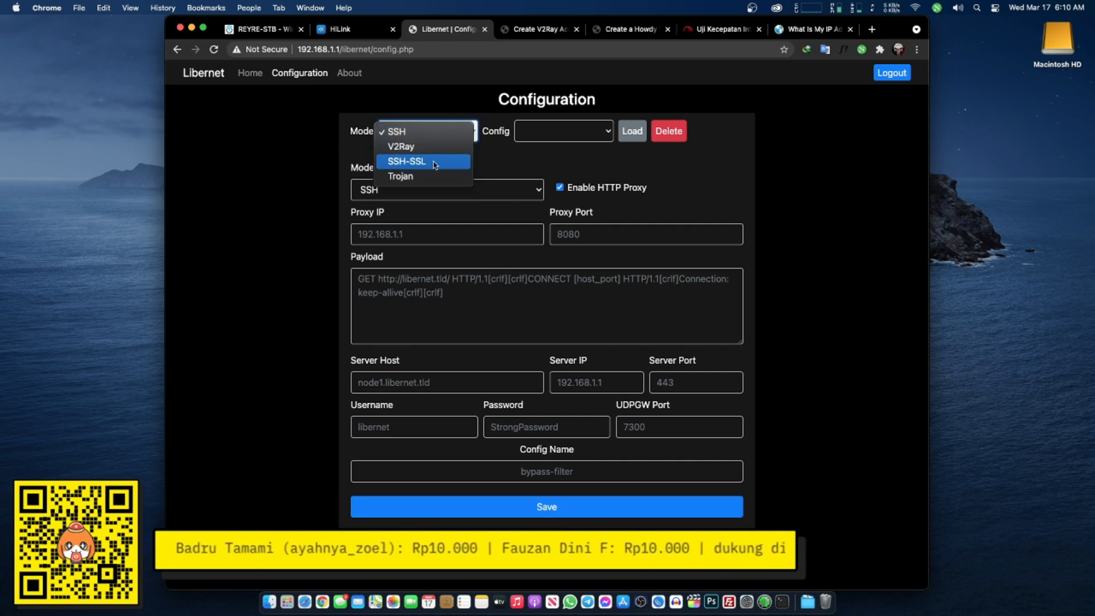
left_click(432, 147)
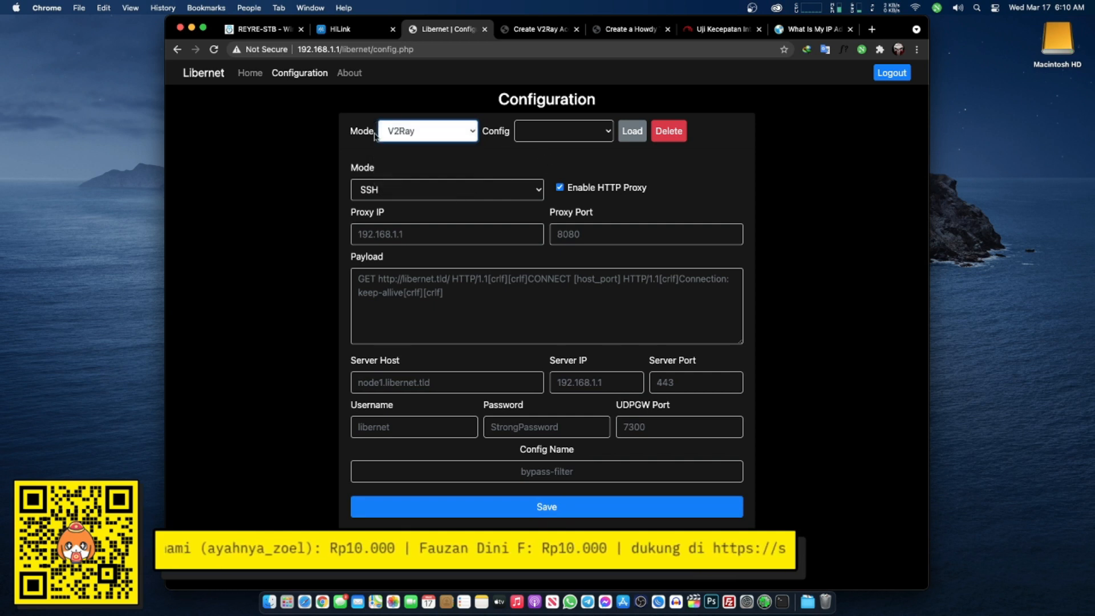
left_click(530, 135)
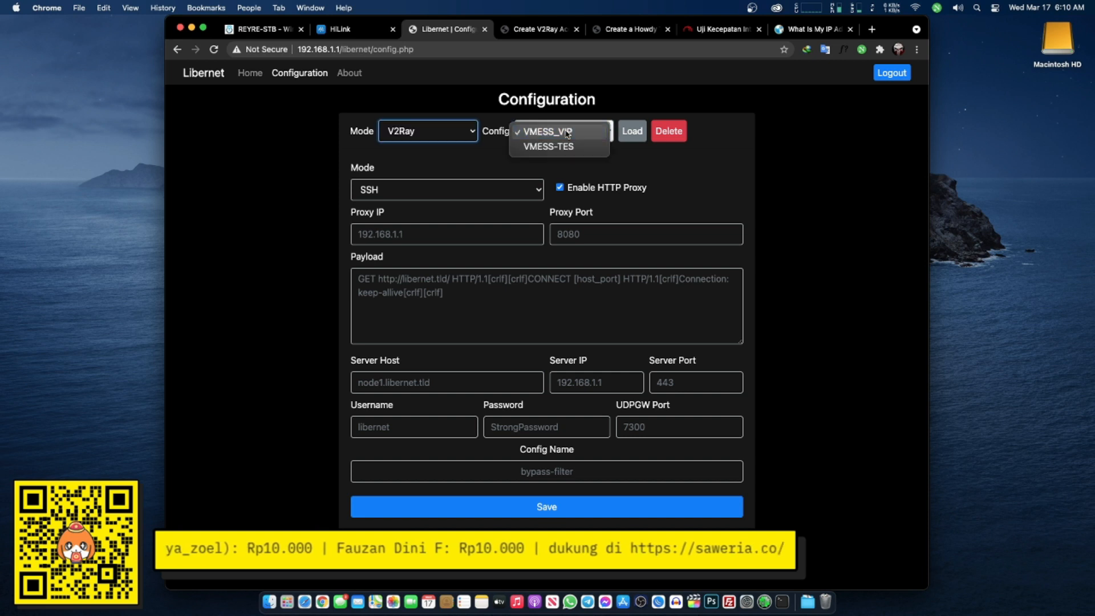
key("Return")
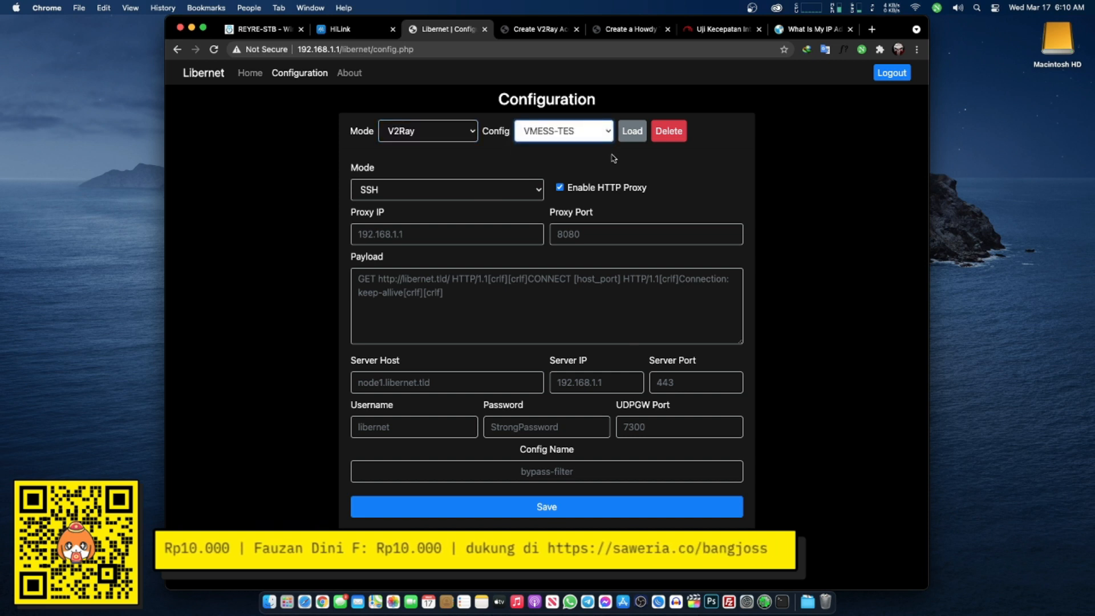
left_click(630, 135)
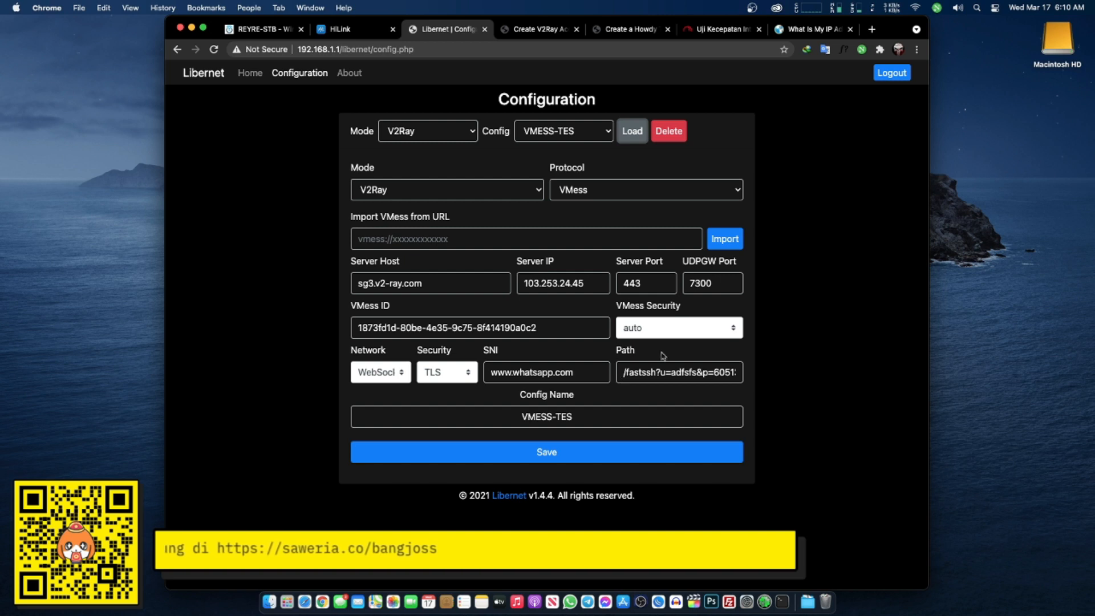
left_click(666, 332)
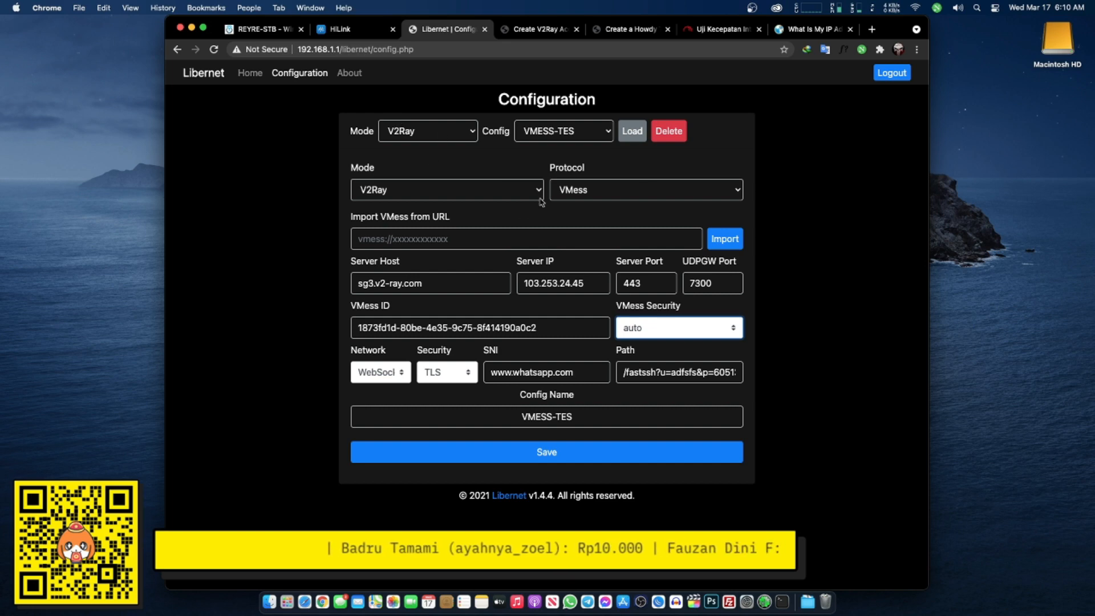
left_click(539, 29)
scroll(660, 232, "up", 4)
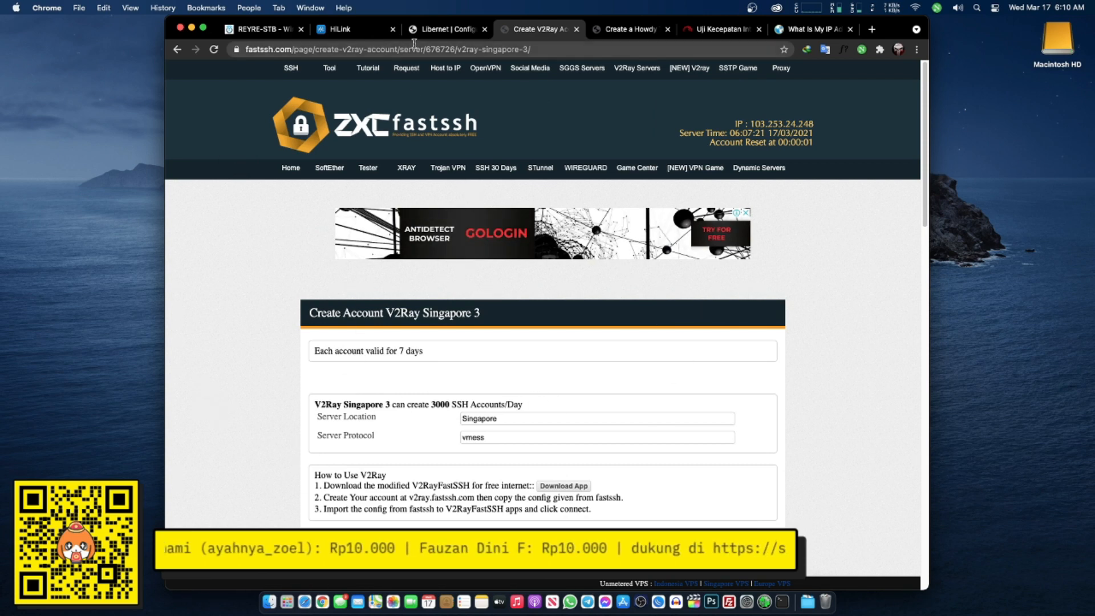
- On the Libernet Home page, select V2Ray mode and the VMESS_VIP config
left_click(445, 32)
left_click(250, 73)
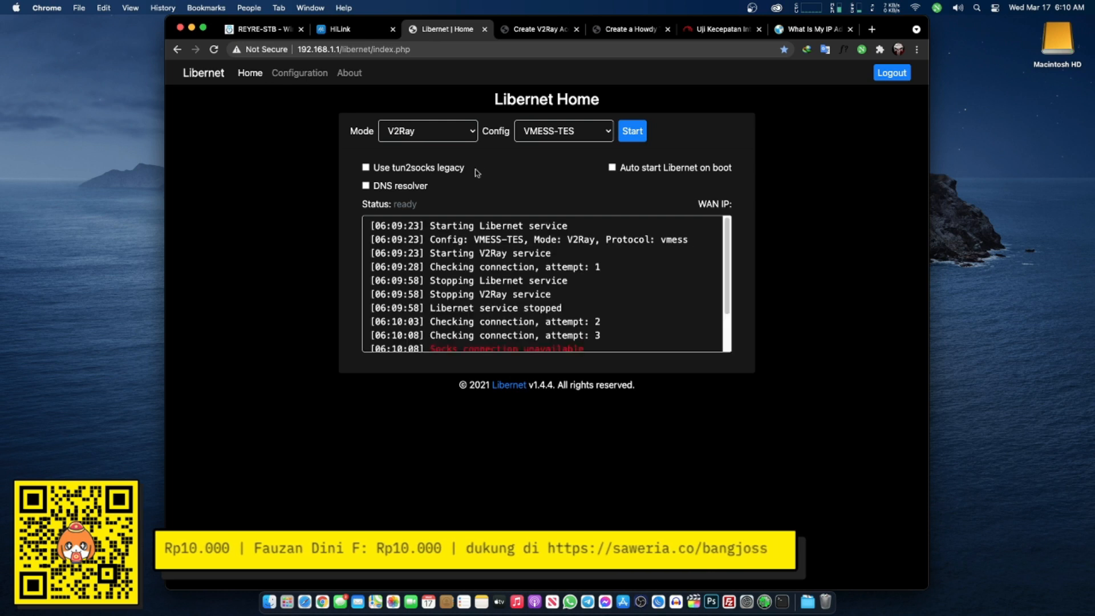
left_click(444, 134)
left_click(442, 134)
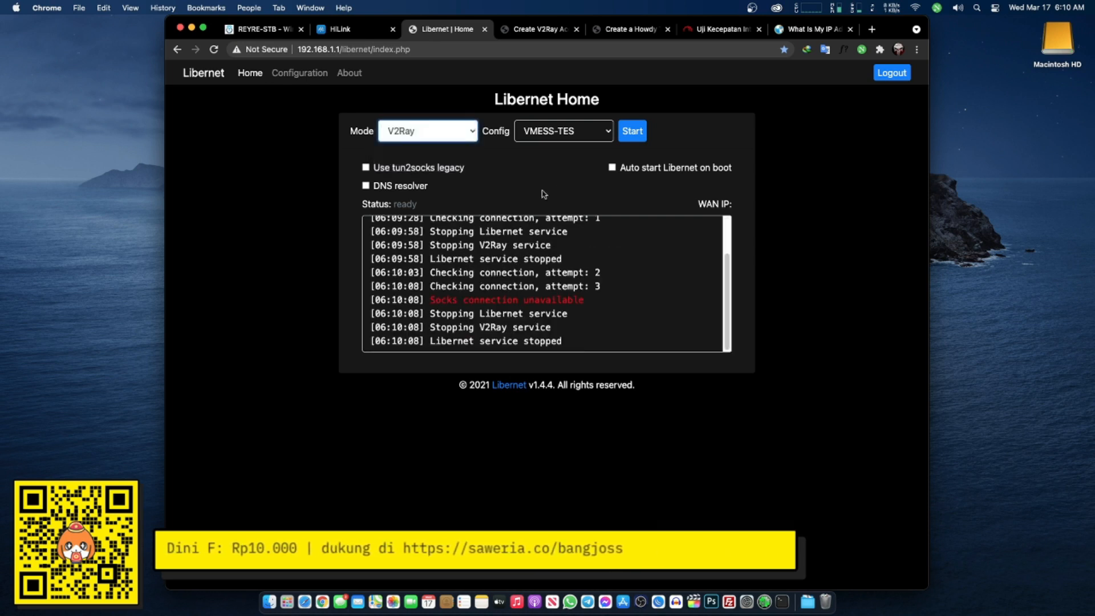
left_click(562, 135)
left_click(569, 118)
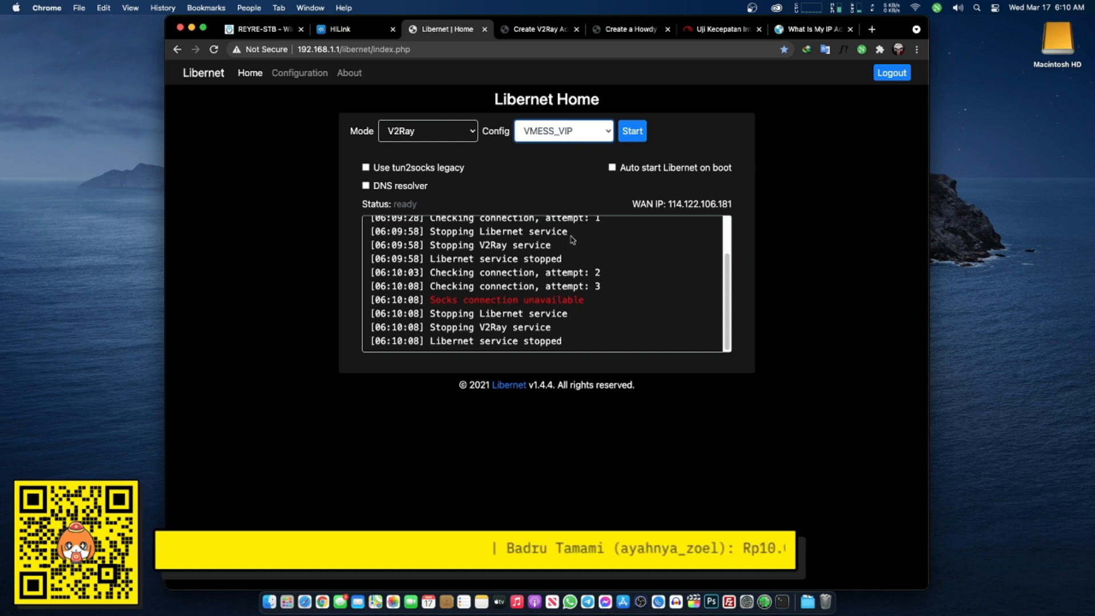
- Start the VMESS_VIP tunnel and confirm it connects at WAN IP 116.251.216.245
left_click(637, 133)
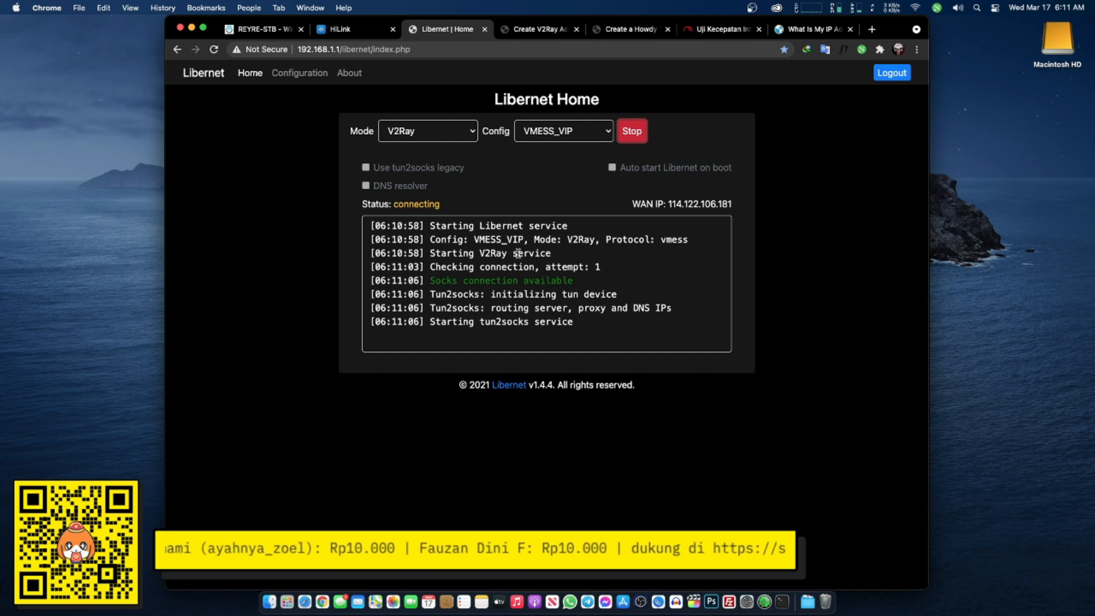
left_click_drag(464, 252, 552, 337)
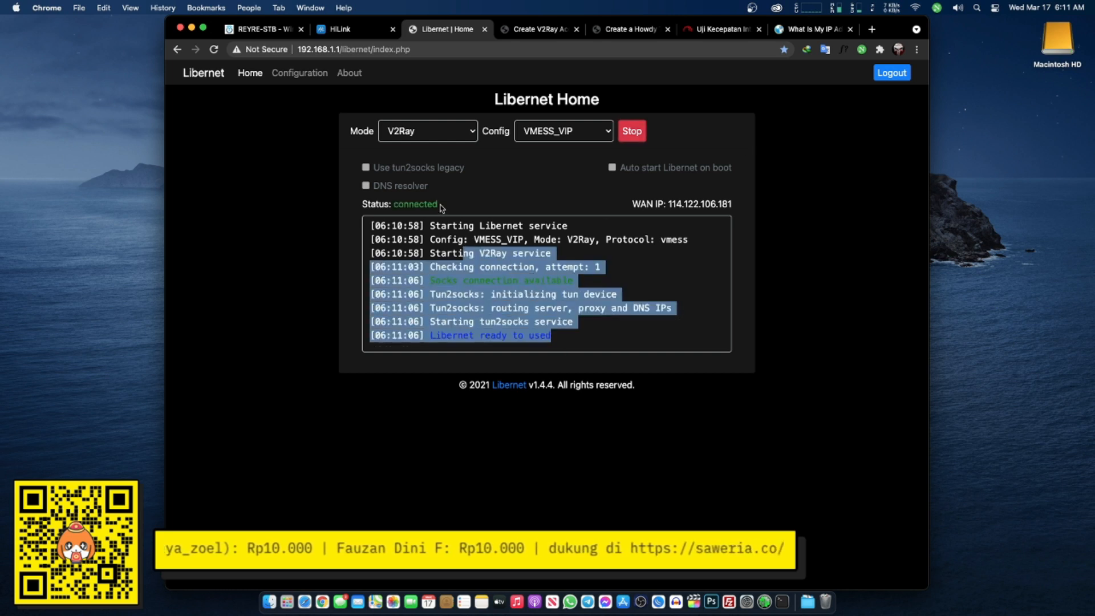
left_click_drag(439, 206, 336, 216)
left_click(488, 242)
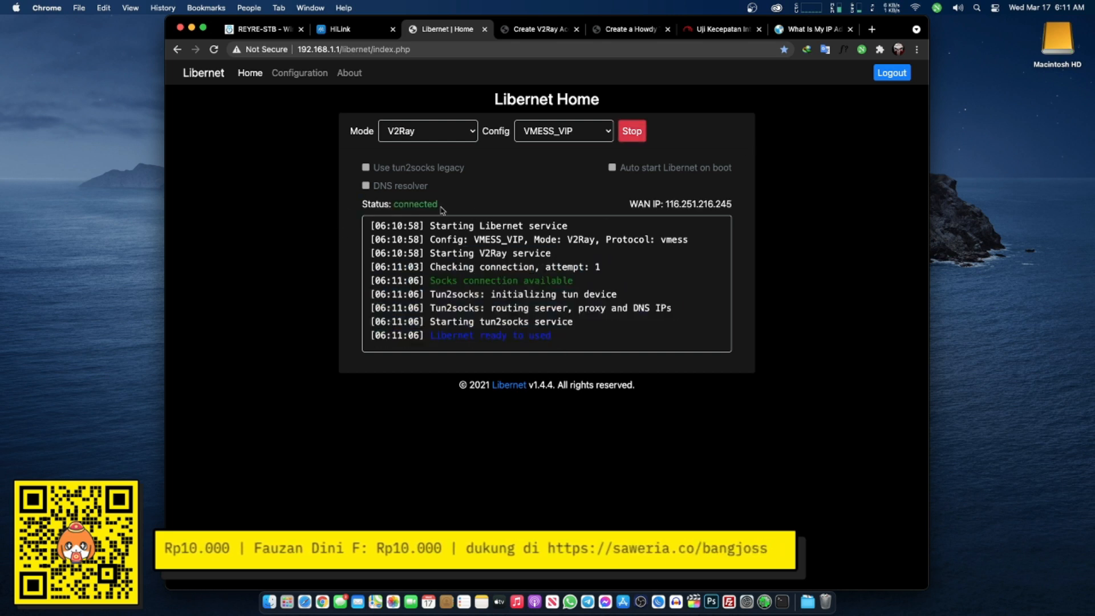
left_click_drag(440, 209, 340, 215)
left_click(340, 215)
left_click(810, 29)
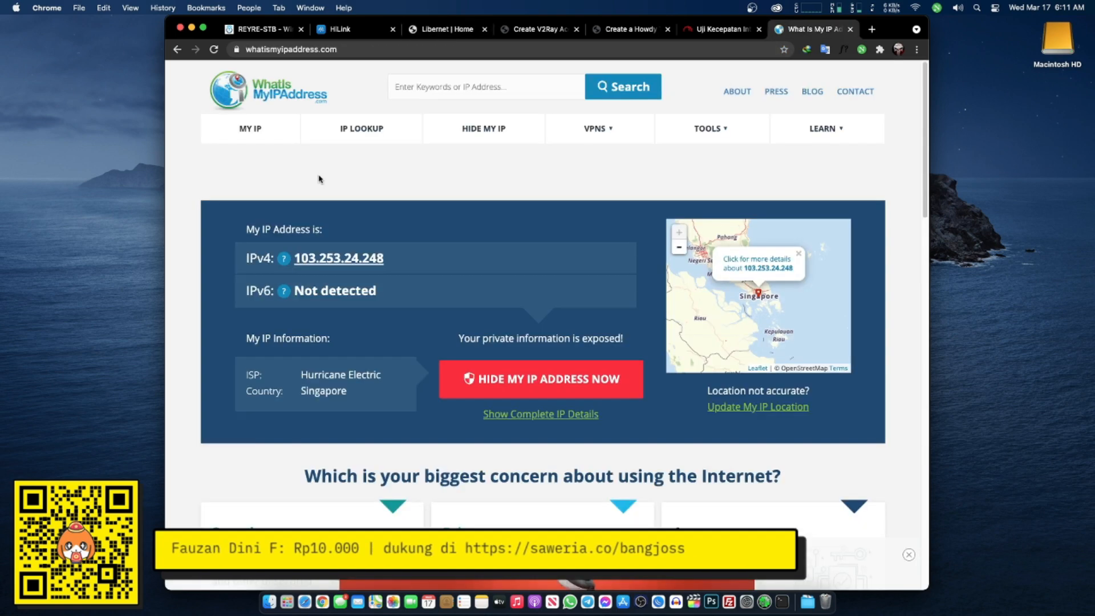
- Reload WhatIsMyIPAddress to confirm public IP 116.251.216.245 in Singapore, then switch to the FAST.com tab
left_click(214, 49)
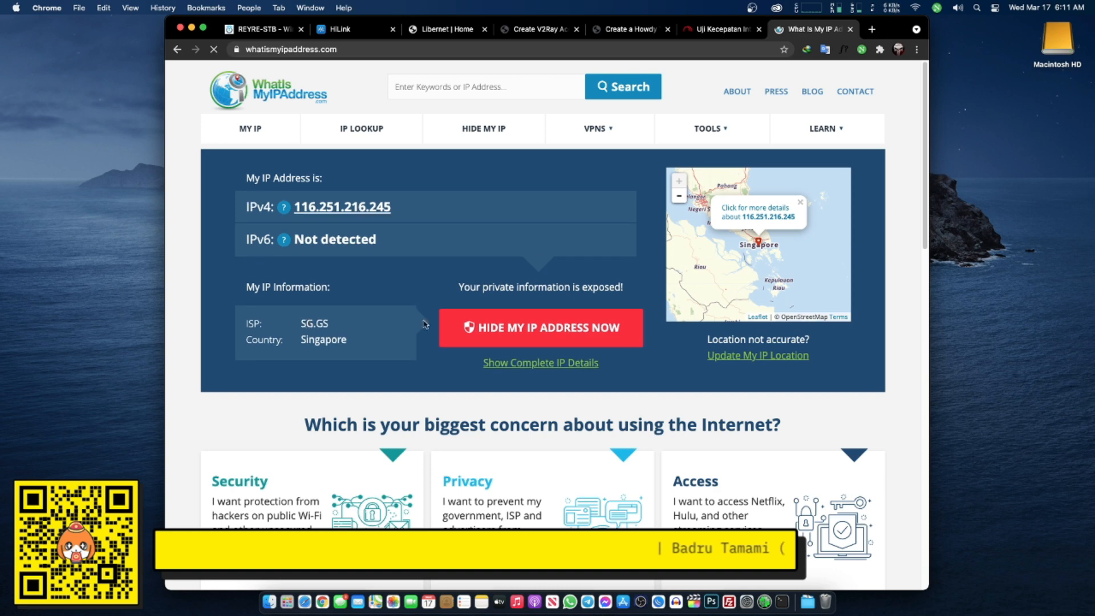
left_click(713, 30)
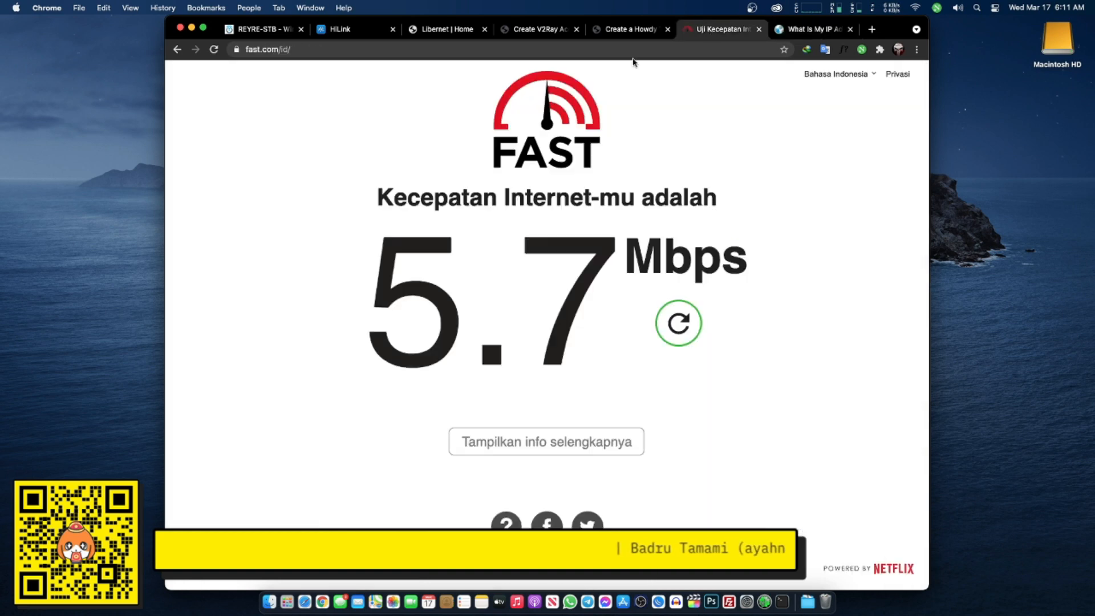
- Rerun the FAST.com speed test over the V2Ray tunnel and start a blank browser tab
left_click(214, 49)
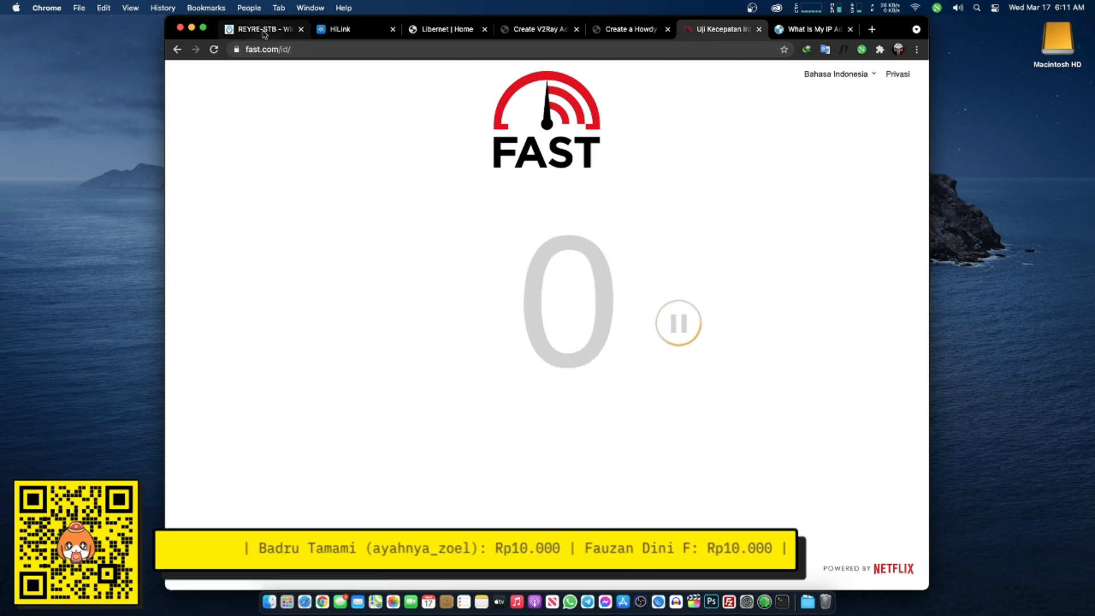
left_click(873, 30)
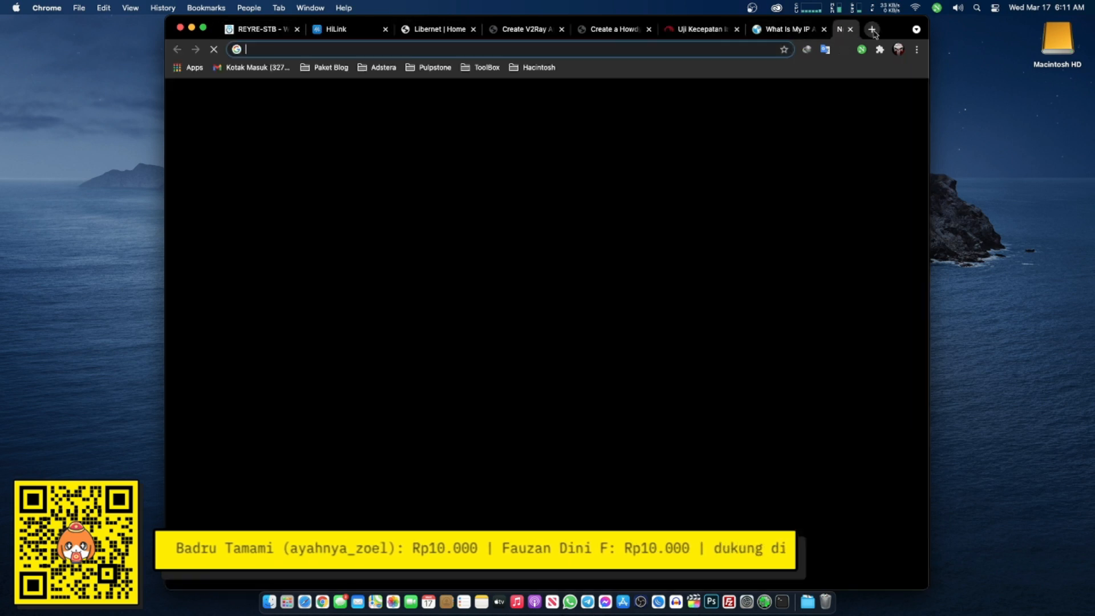
- Load the Xderm Mini GUI from the Pulpstone bookmarks, then view FAST.com's 15 Mbps result
left_click(435, 68)
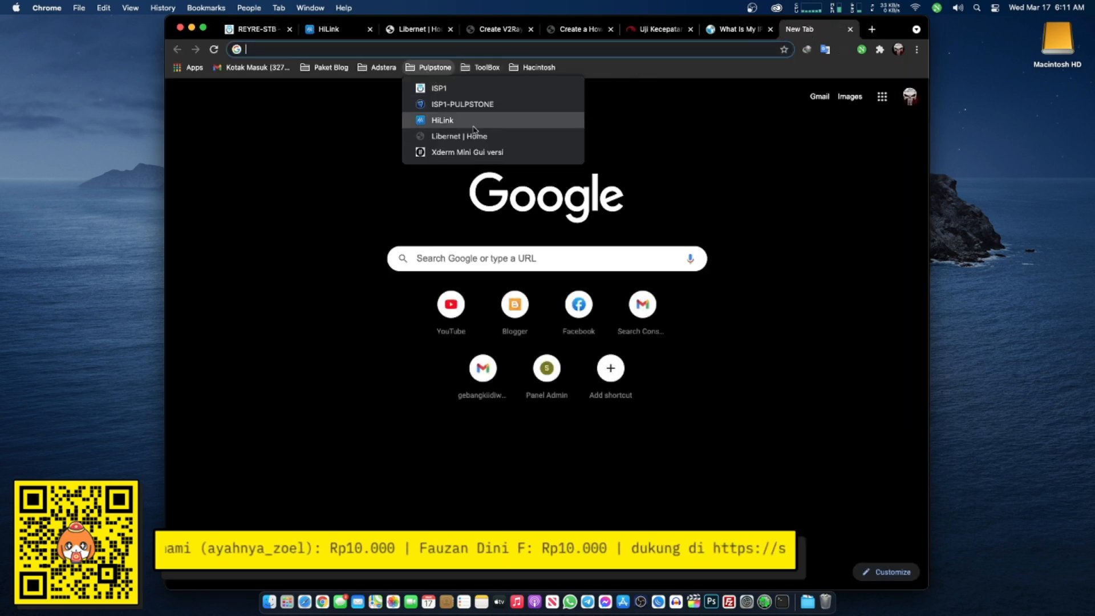
left_click(467, 152)
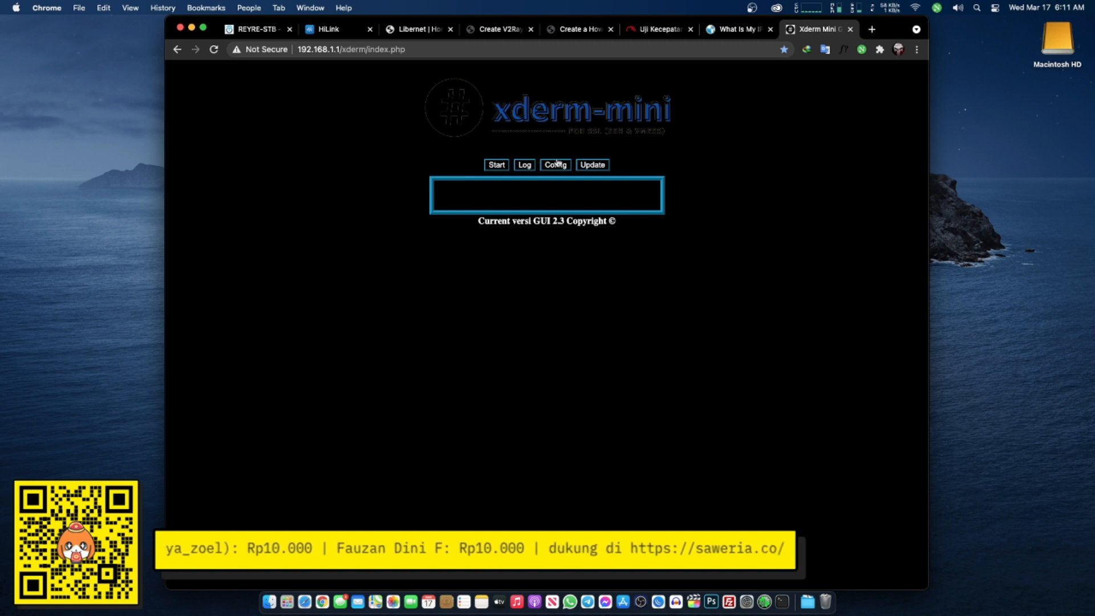
left_click(654, 33)
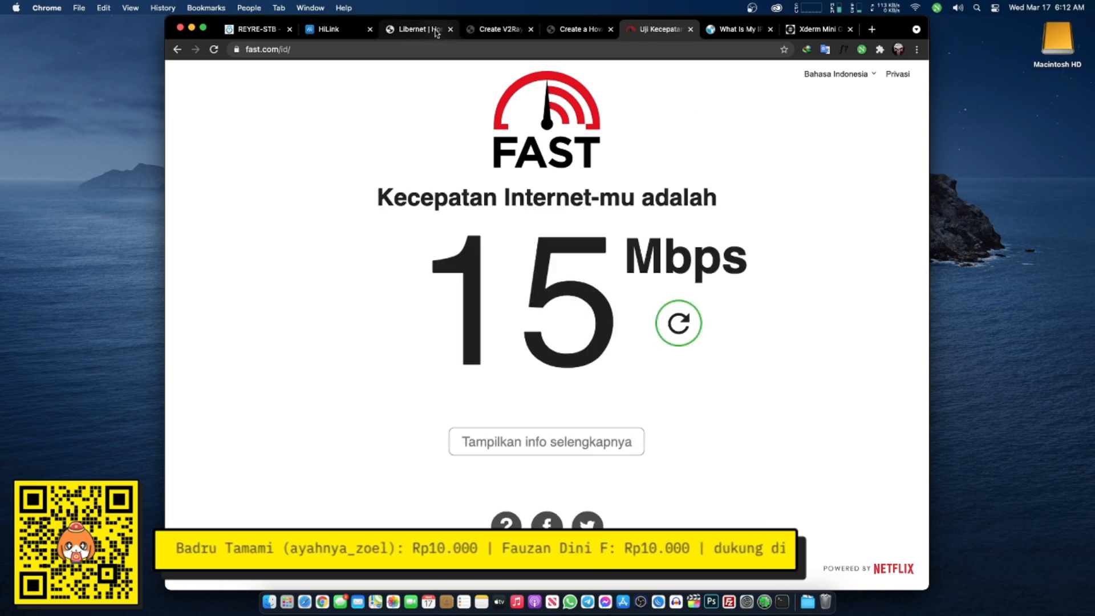
- Pass through the Create V2Ray and Libernet Home tabs to reach the LuCI Wireless Overview page
left_click(501, 31)
left_click(420, 30)
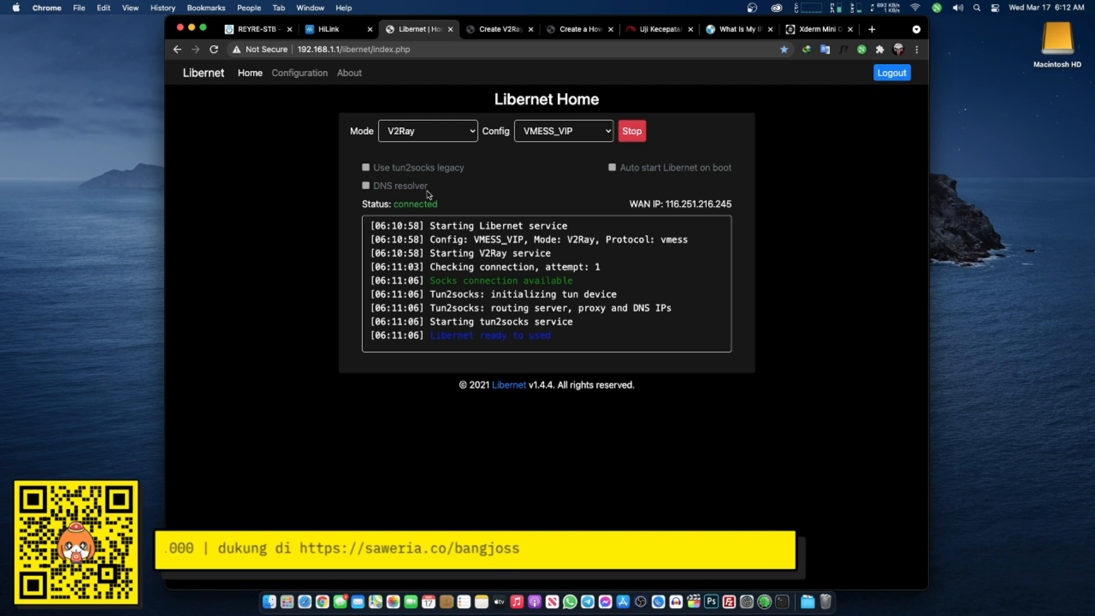
left_click(263, 29)
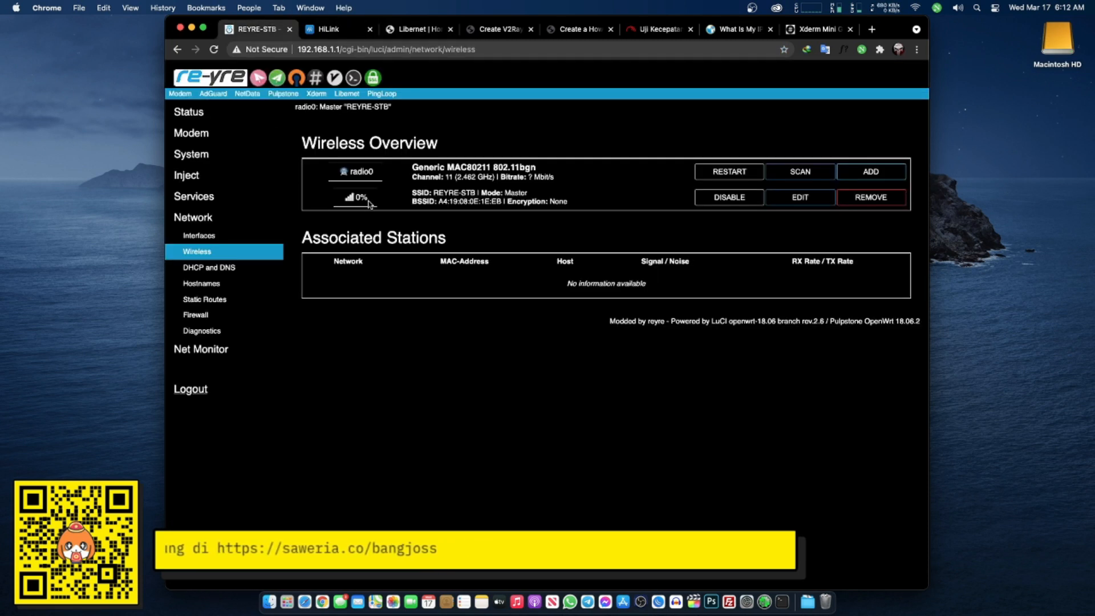
- Highlight and then deselect radio0's REYRE-STB SSID and encryption details on the Wireless Overview
left_click_drag(417, 193, 583, 204)
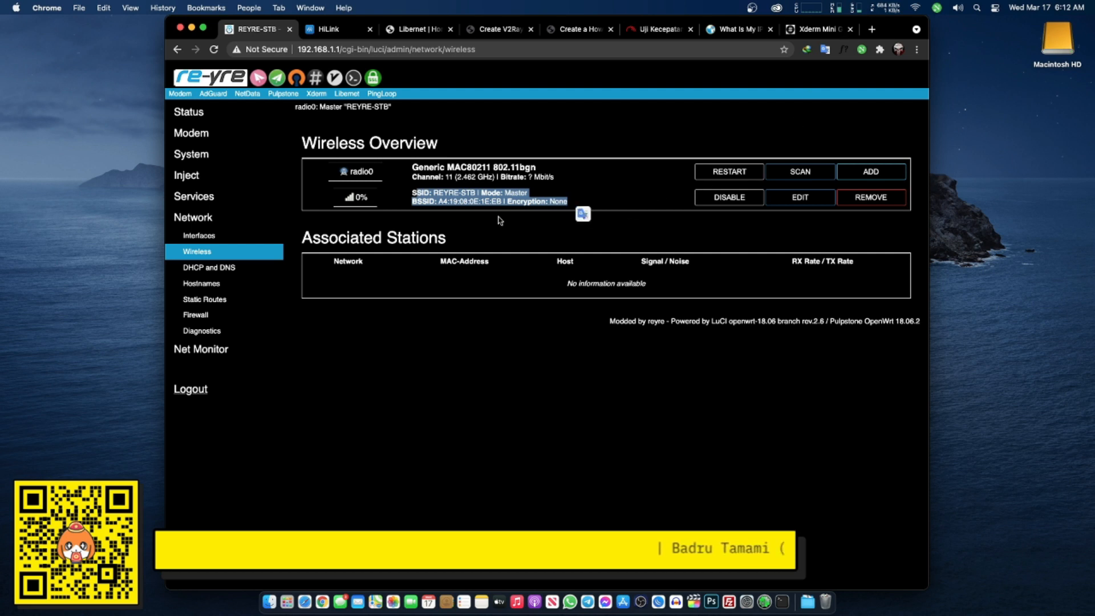
left_click(505, 272)
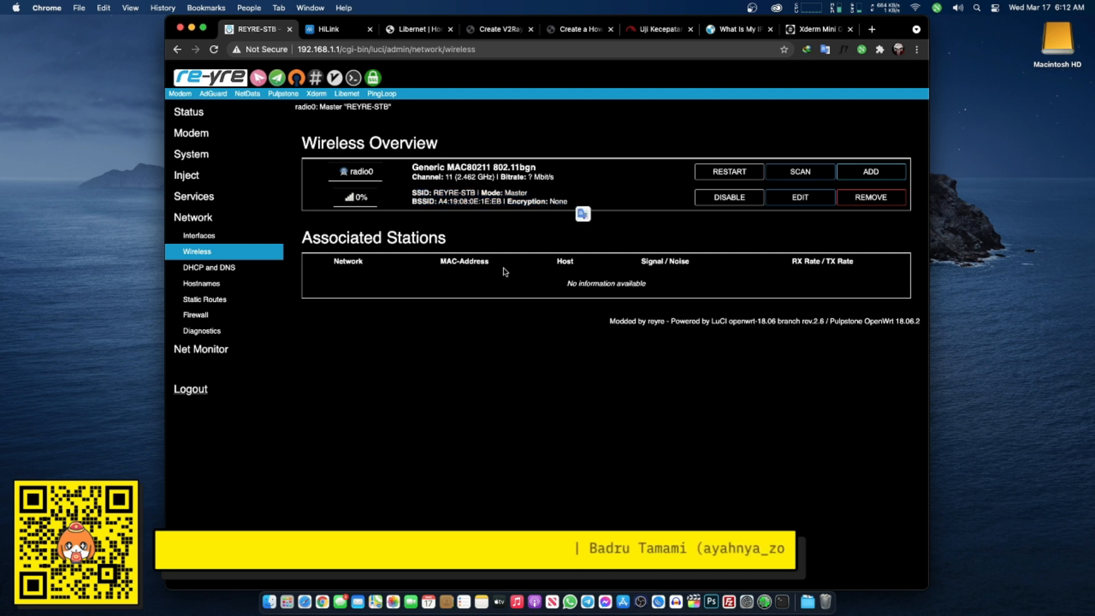